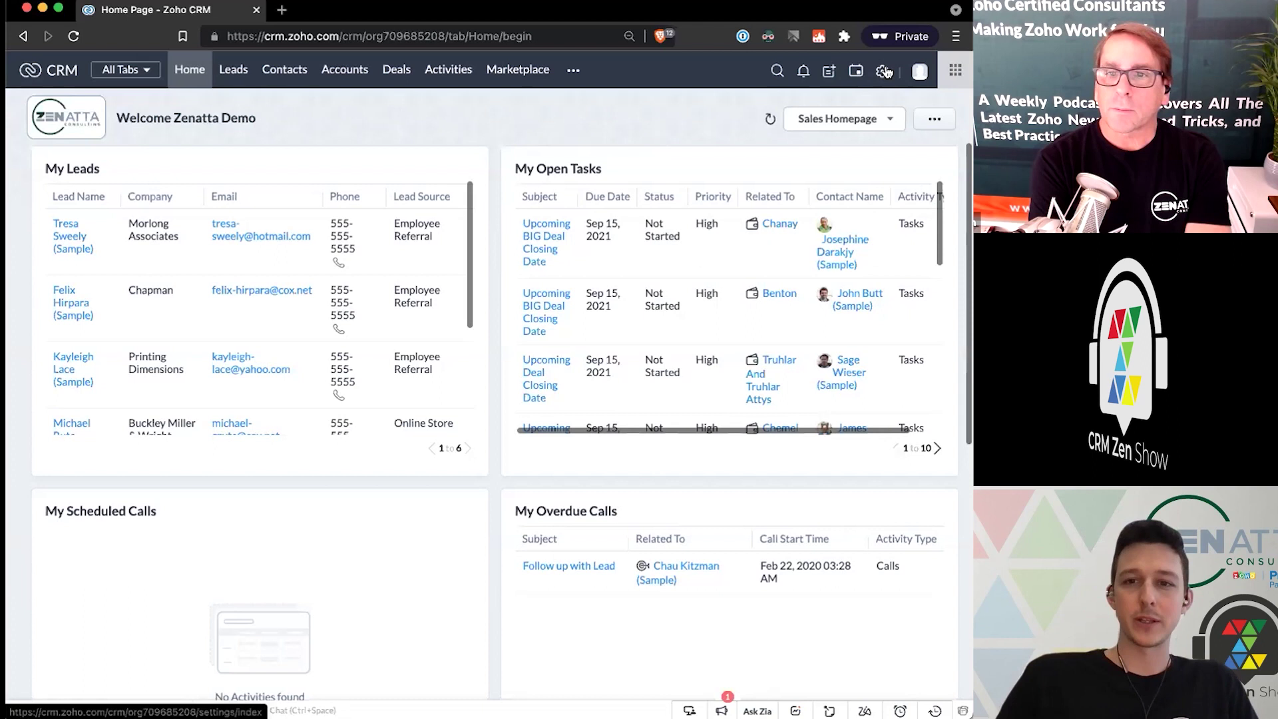
Step: Open the Security Control settings under Users and Control in the CRM setup
{"action": "left_click", "coordinate": [882, 72]}
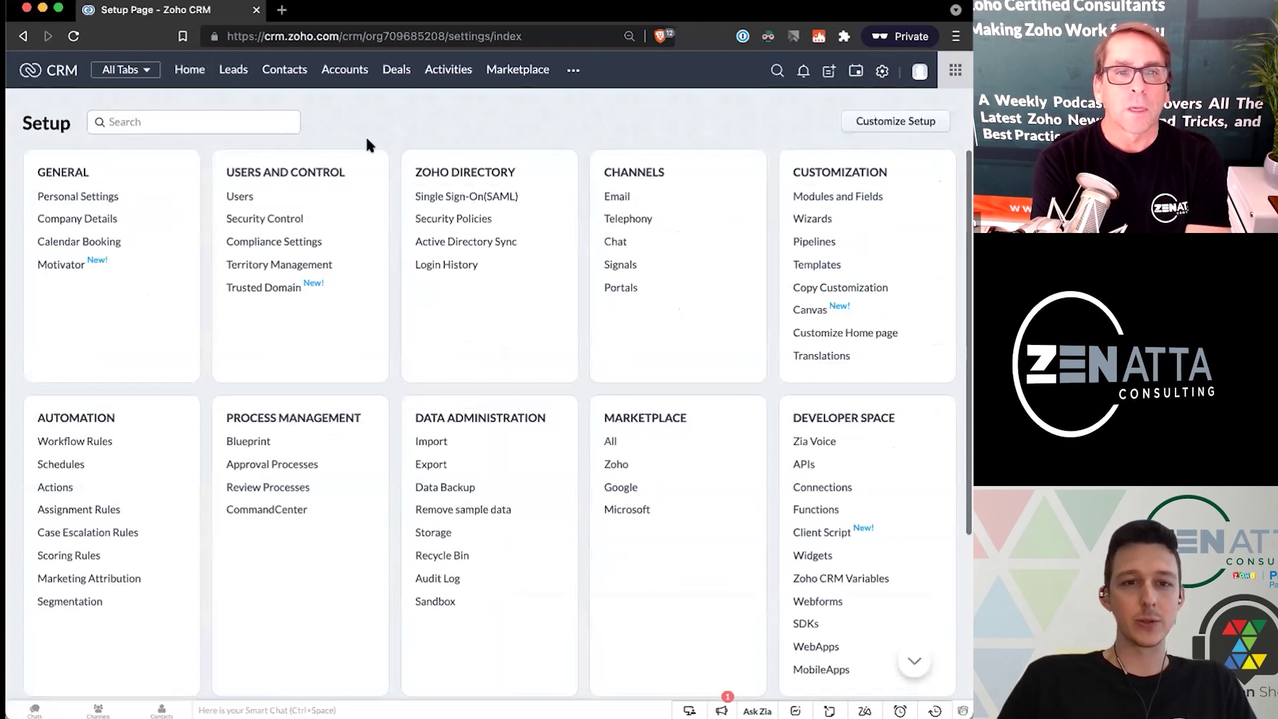
{"action": "left_click_drag", "start_coordinate": [319, 218], "coordinate": [223, 215]}
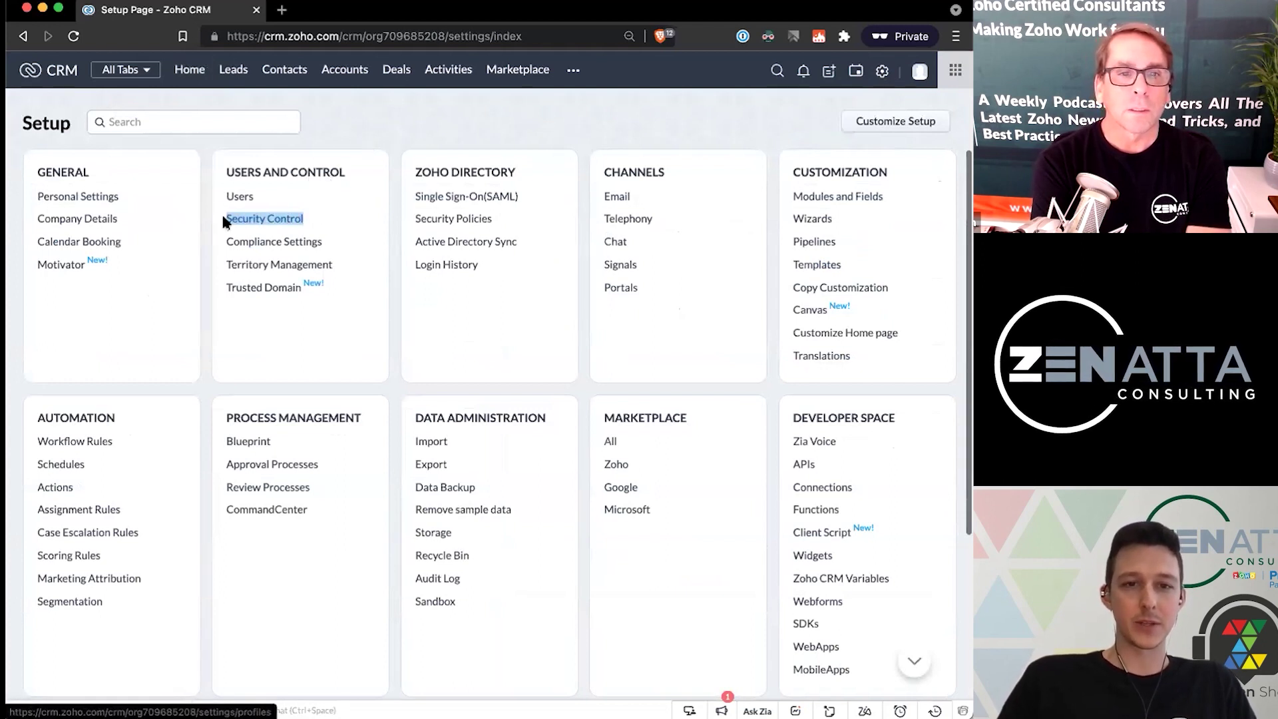
{"action": "left_click", "coordinate": [259, 219]}
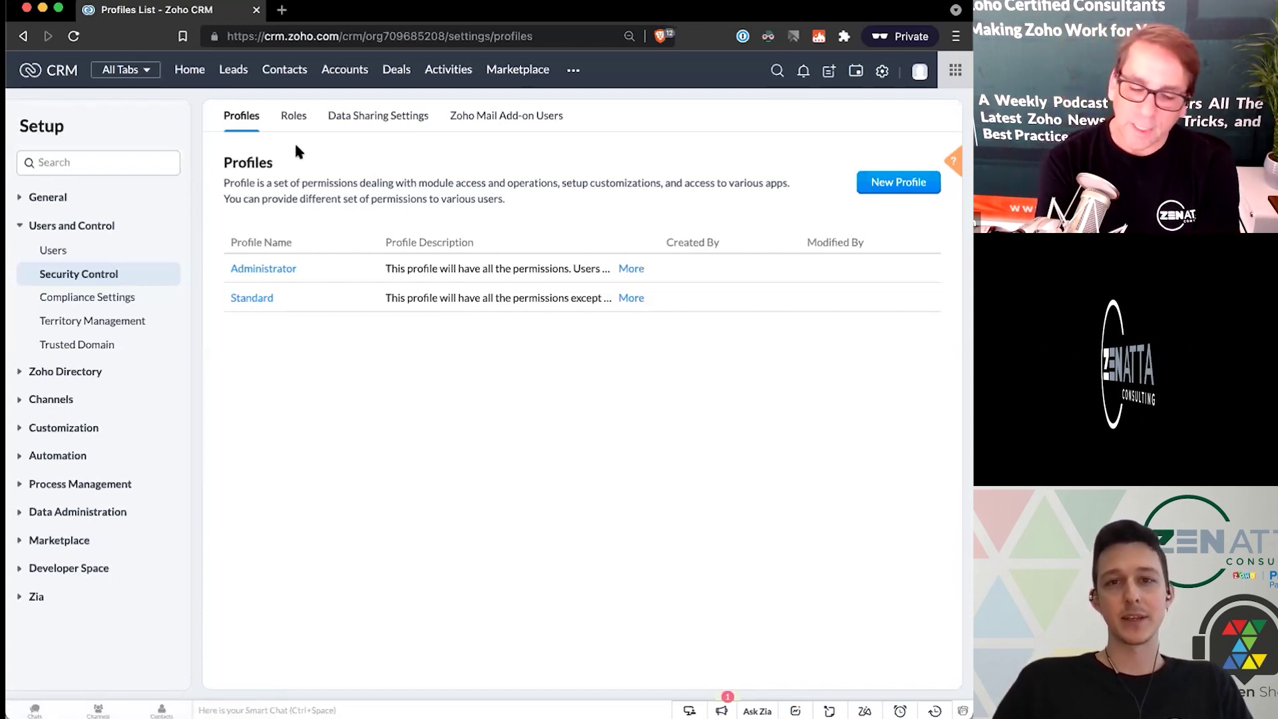
Step: Look over the Profiles and Roles pages of Security Control
{"action": "left_click", "coordinate": [291, 120]}
{"action": "left_click", "coordinate": [240, 123]}
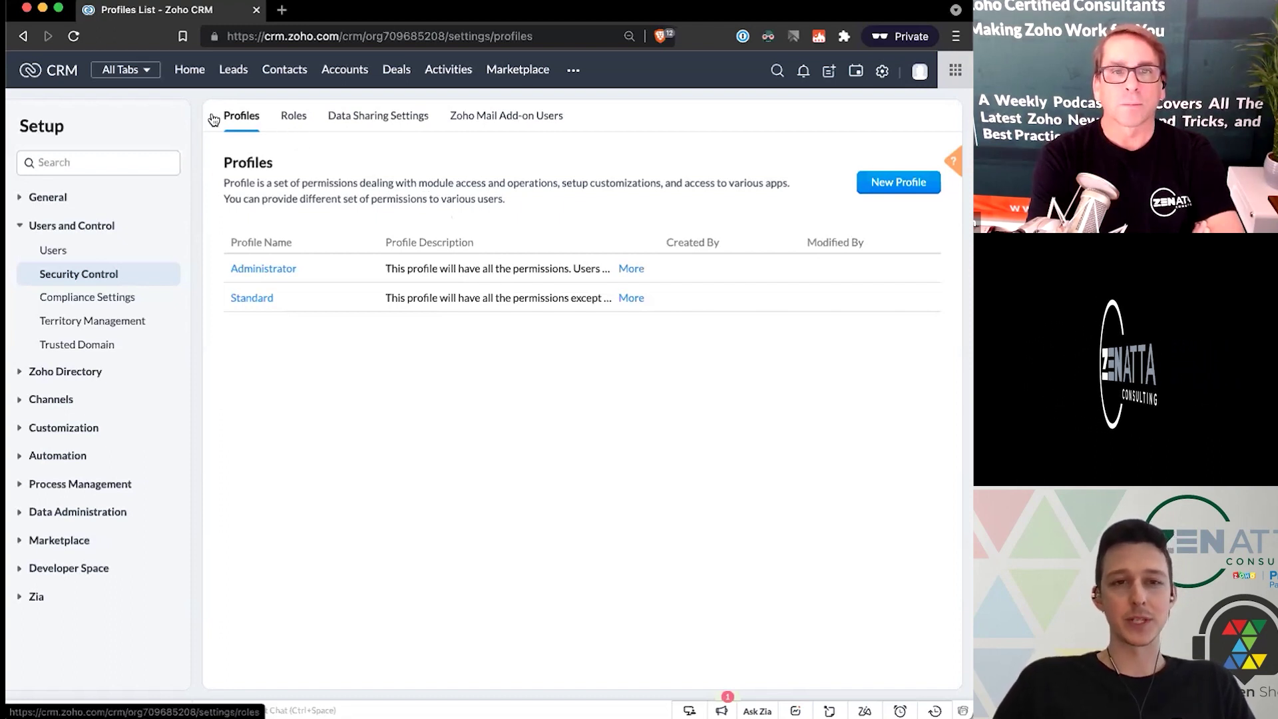
{"action": "left_click", "coordinate": [294, 119]}
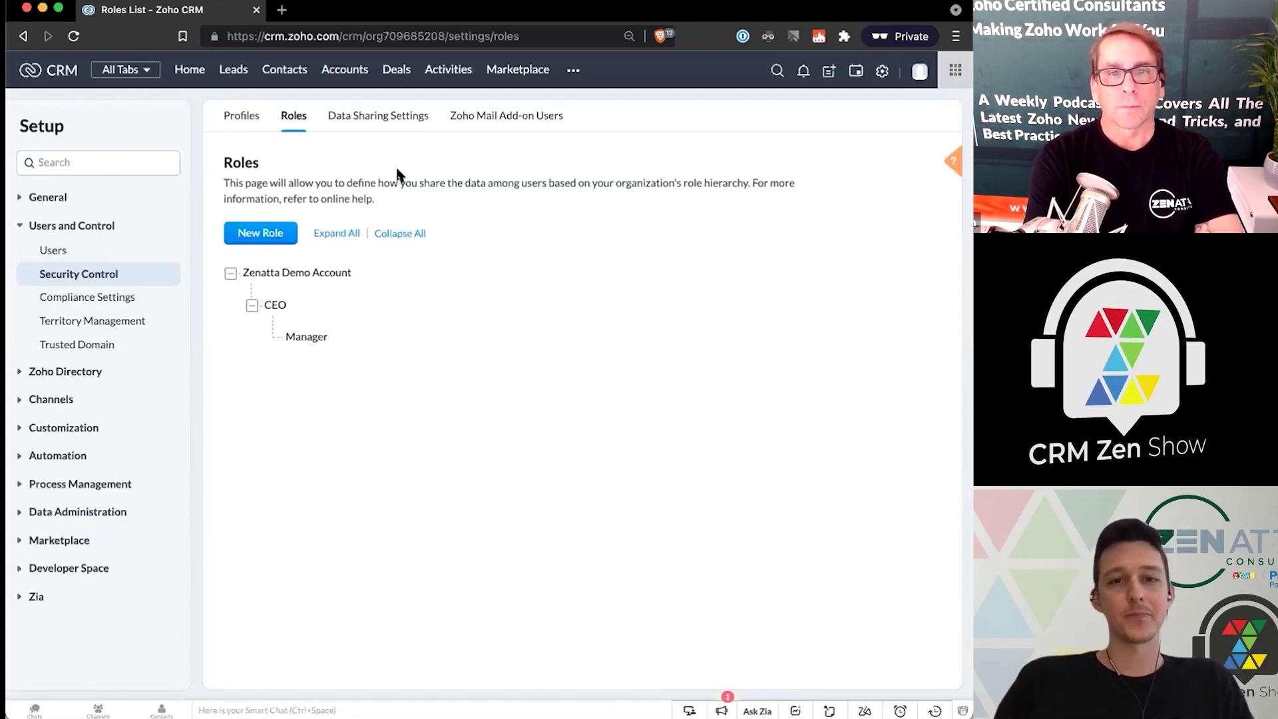
Step: Open Data Sharing Settings and examine the default organization permissions listed for each module
{"action": "left_click", "coordinate": [403, 118]}
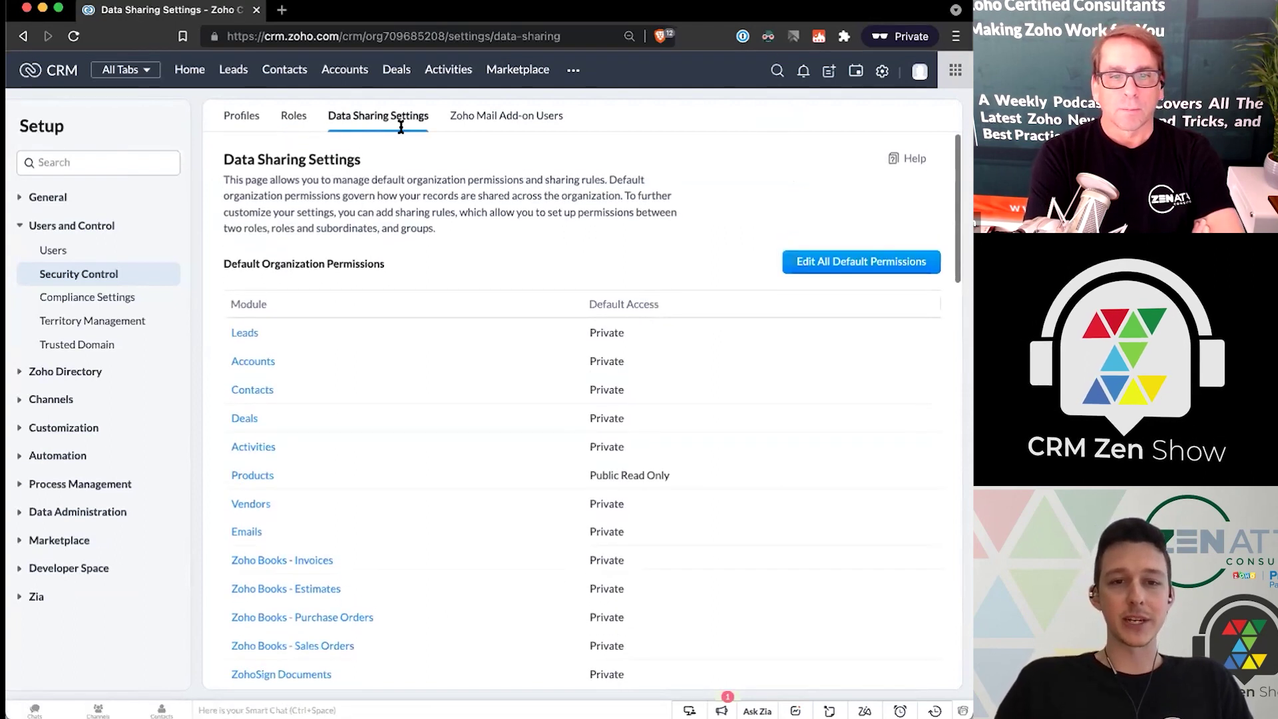
{"action": "scroll", "coordinate": [413, 200], "scroll_direction": "down", "scroll_amount": 1}
{"action": "scroll", "coordinate": [339, 258], "scroll_direction": "down", "scroll_amount": 2}
{"action": "left_click_drag", "start_coordinate": [640, 259], "coordinate": [448, 243]}
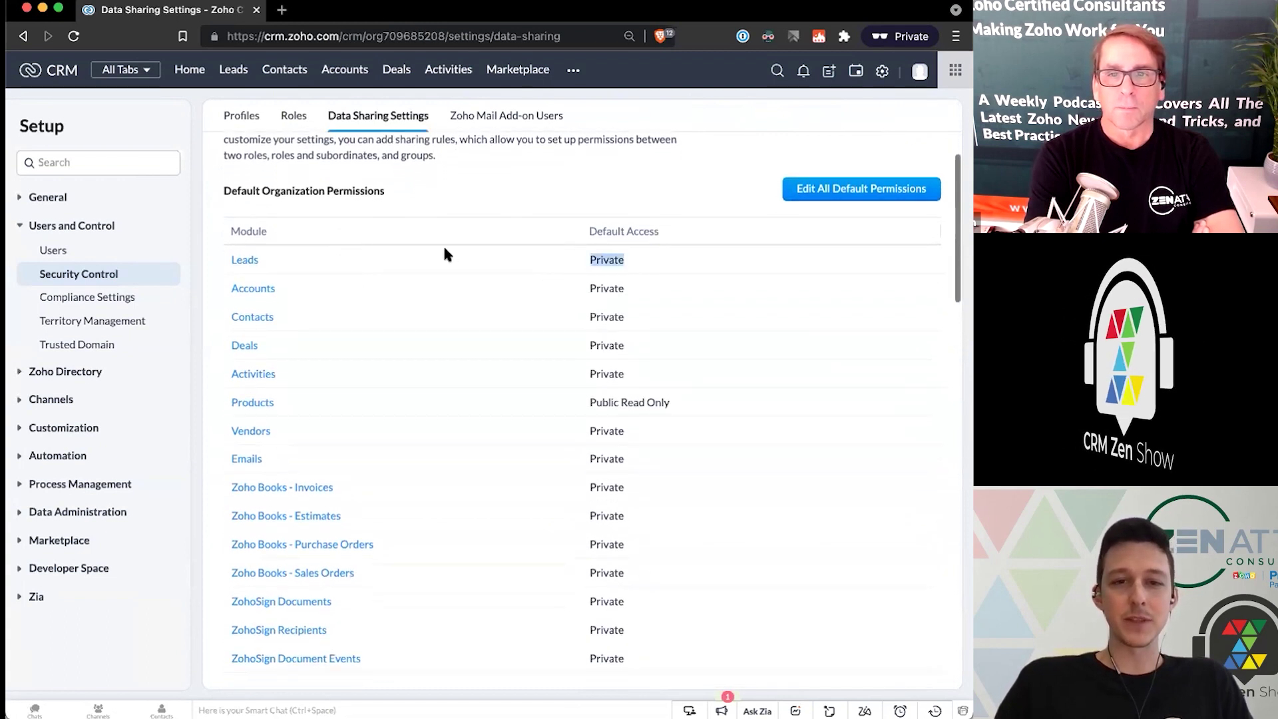
{"action": "left_click", "coordinate": [471, 203]}
{"action": "scroll", "coordinate": [471, 202], "scroll_direction": "down", "scroll_amount": 1}
{"action": "scroll", "coordinate": [470, 202], "scroll_direction": "down", "scroll_amount": 1}
{"action": "scroll", "coordinate": [470, 203], "scroll_direction": "down", "scroll_amount": 1}
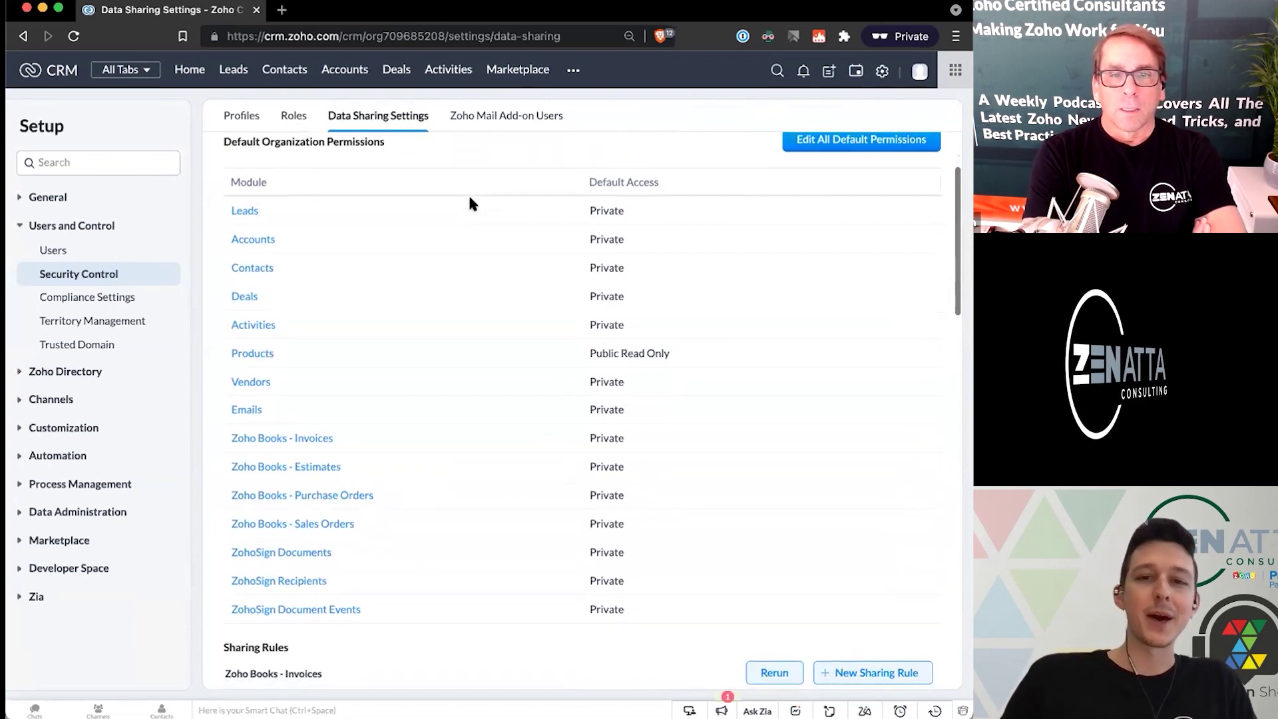
{"action": "scroll", "coordinate": [470, 203], "scroll_direction": "down", "scroll_amount": 1}
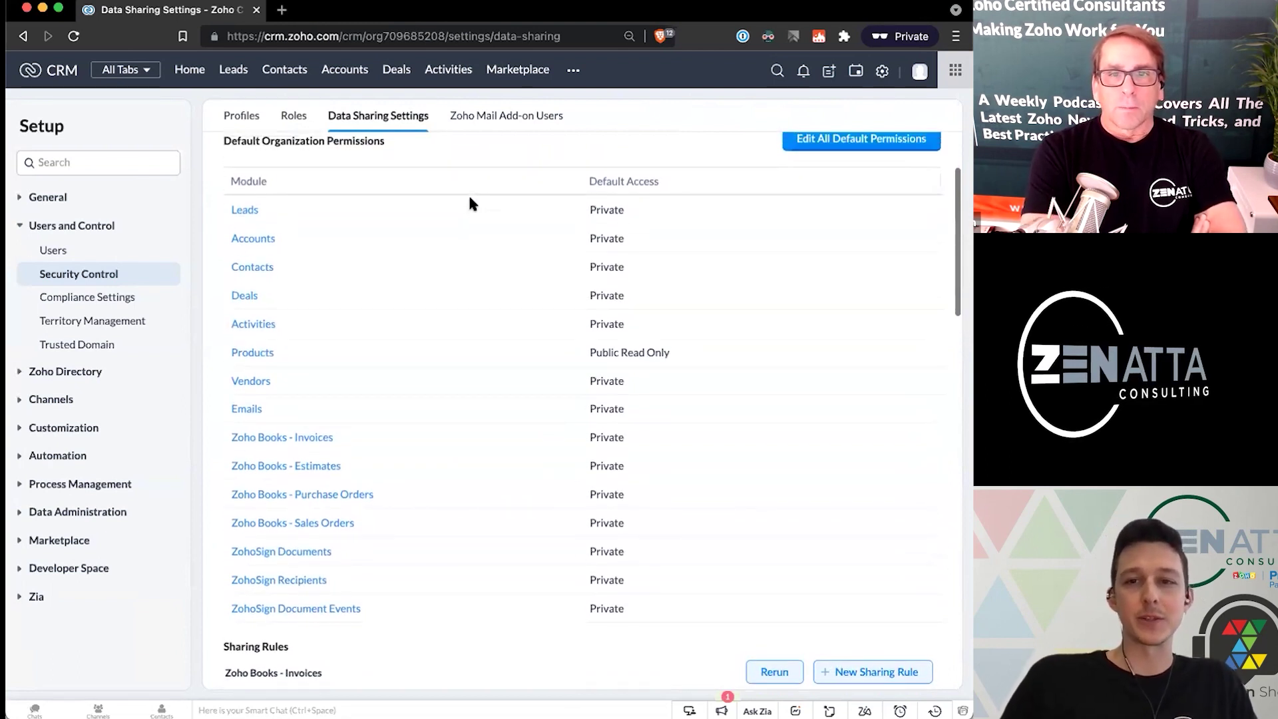
{"action": "scroll", "coordinate": [471, 203], "scroll_direction": "up", "scroll_amount": 1}
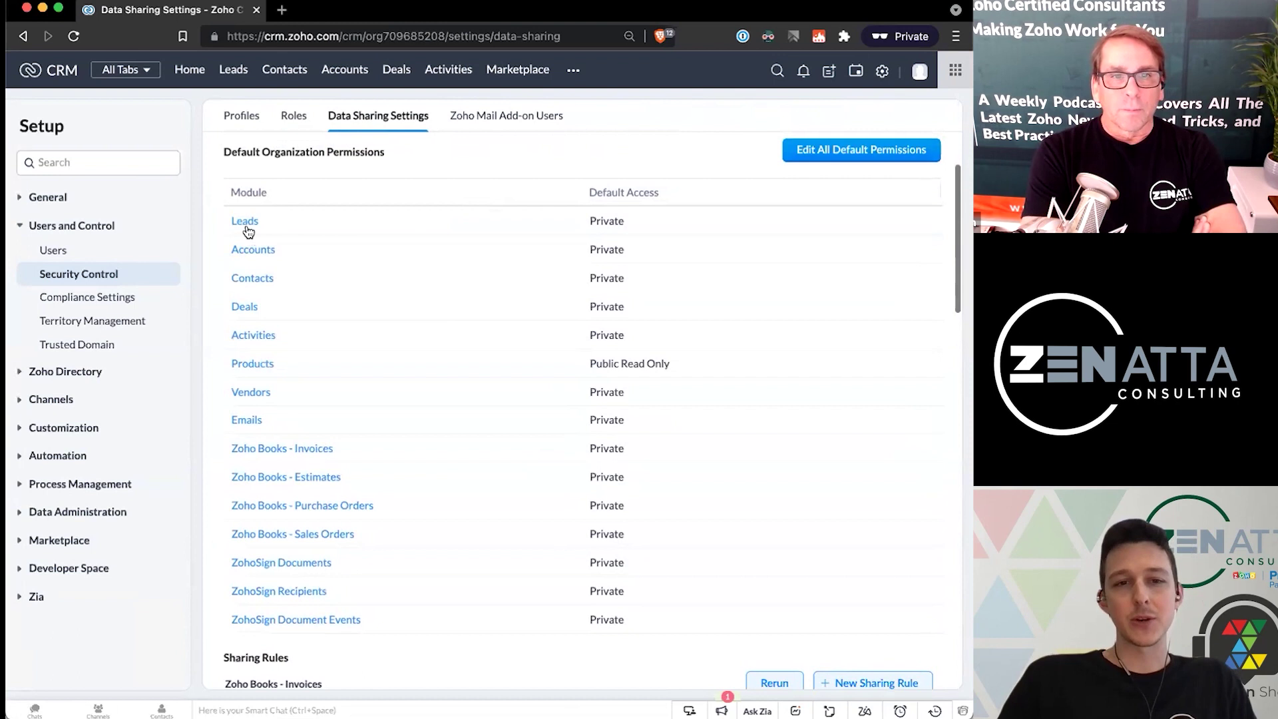
{"action": "scroll", "coordinate": [439, 235], "scroll_direction": "up", "scroll_amount": 1}
{"action": "left_click_drag", "start_coordinate": [228, 157], "coordinate": [386, 162]}
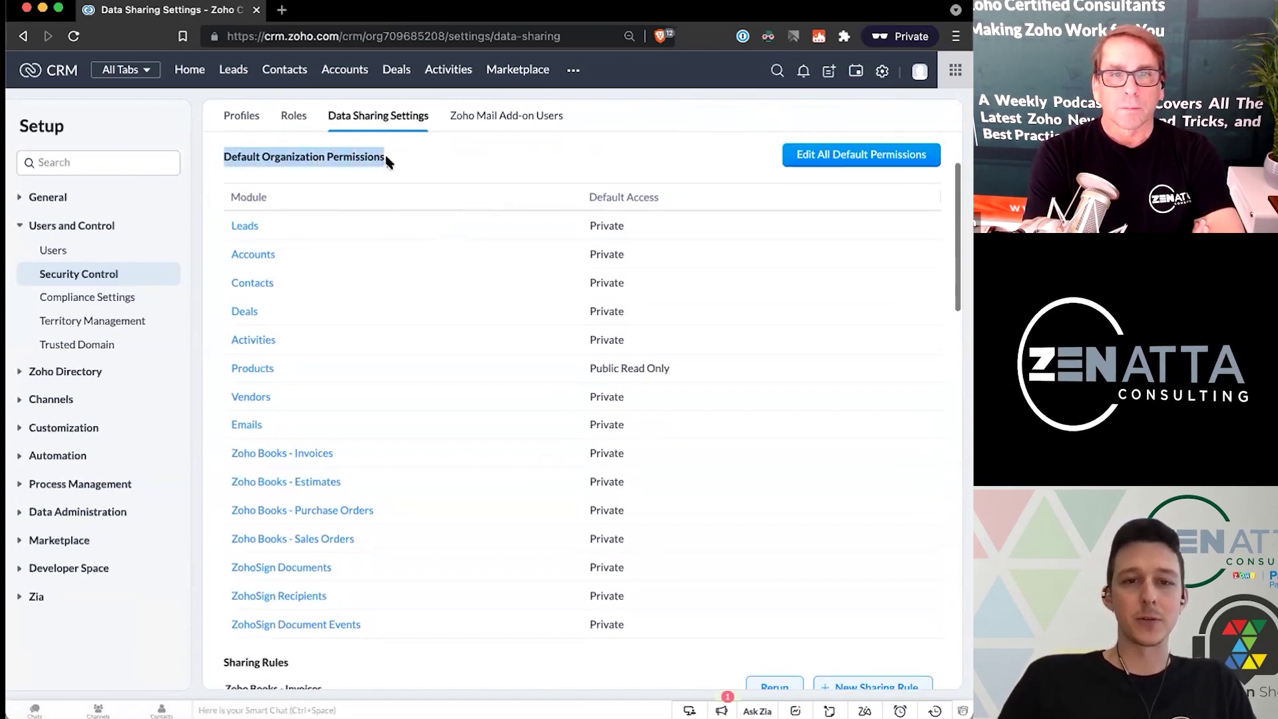
{"action": "left_click", "coordinate": [388, 162]}
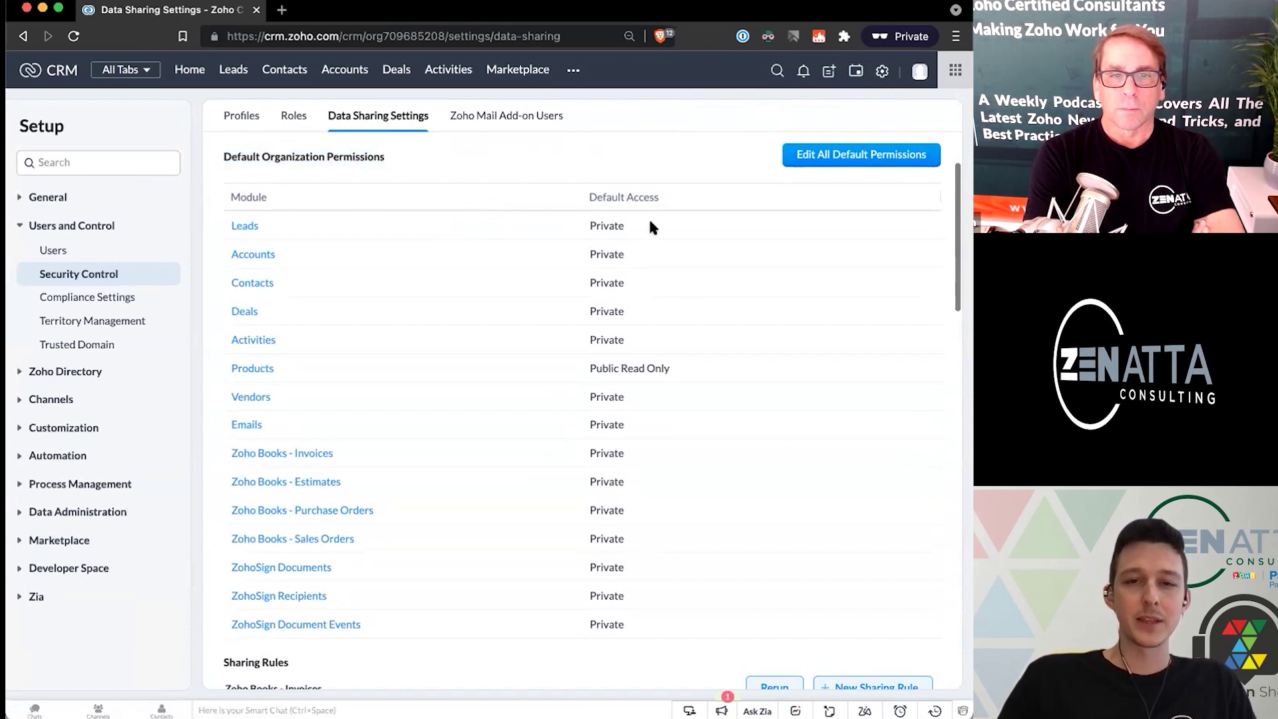
{"action": "scroll", "coordinate": [650, 227], "scroll_direction": "down", "scroll_amount": 1}
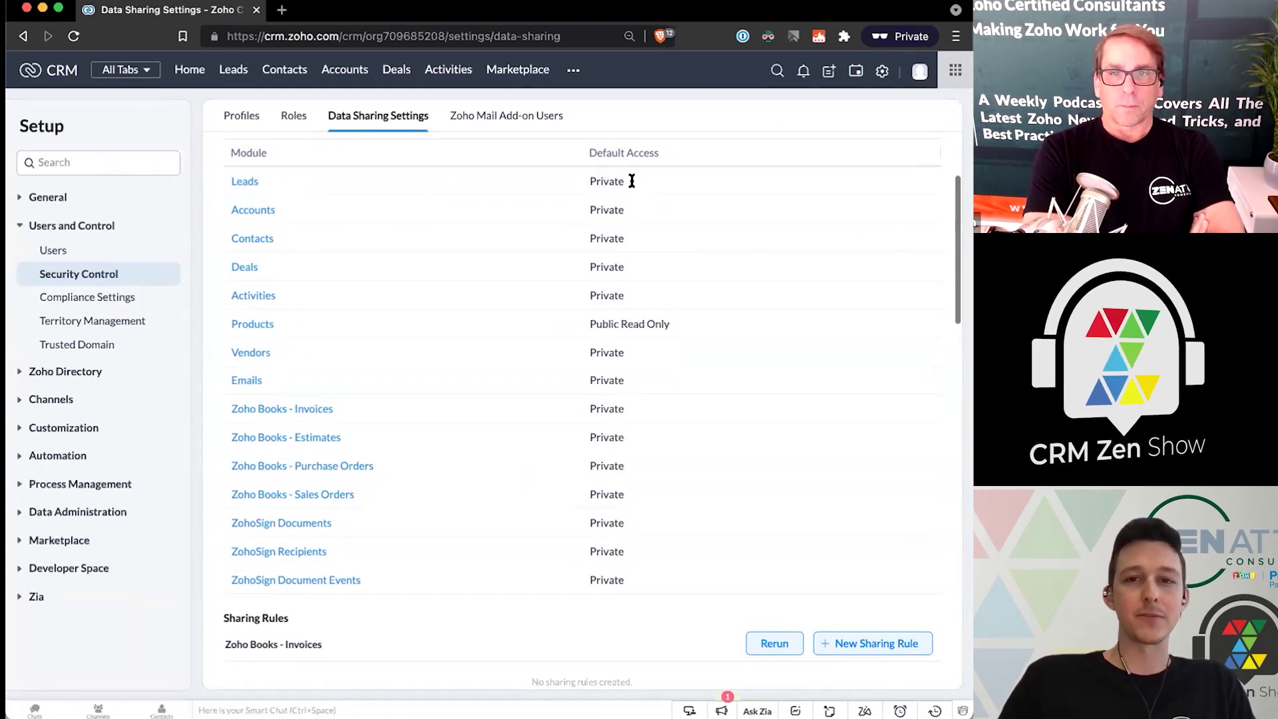
{"action": "left_click", "coordinate": [324, 181]}
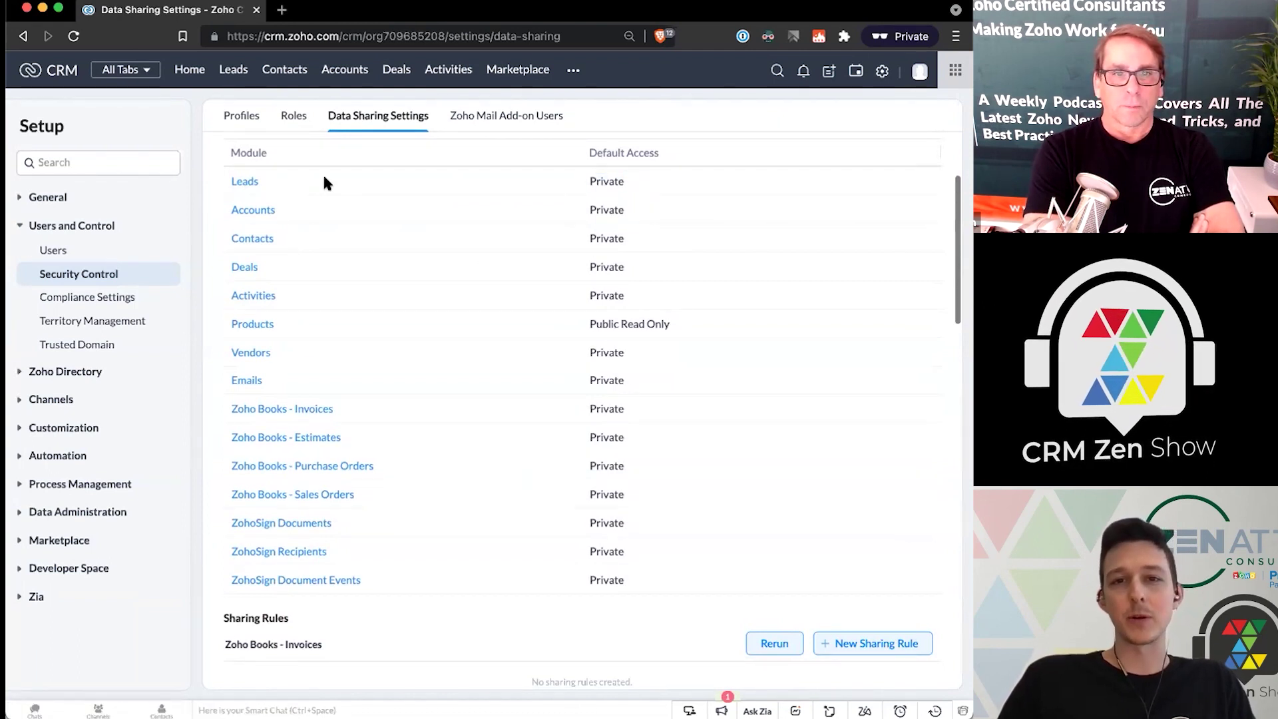
Step: Check the role hierarchy and return to the default organization permissions in Data Sharing Settings
{"action": "left_click", "coordinate": [293, 123]}
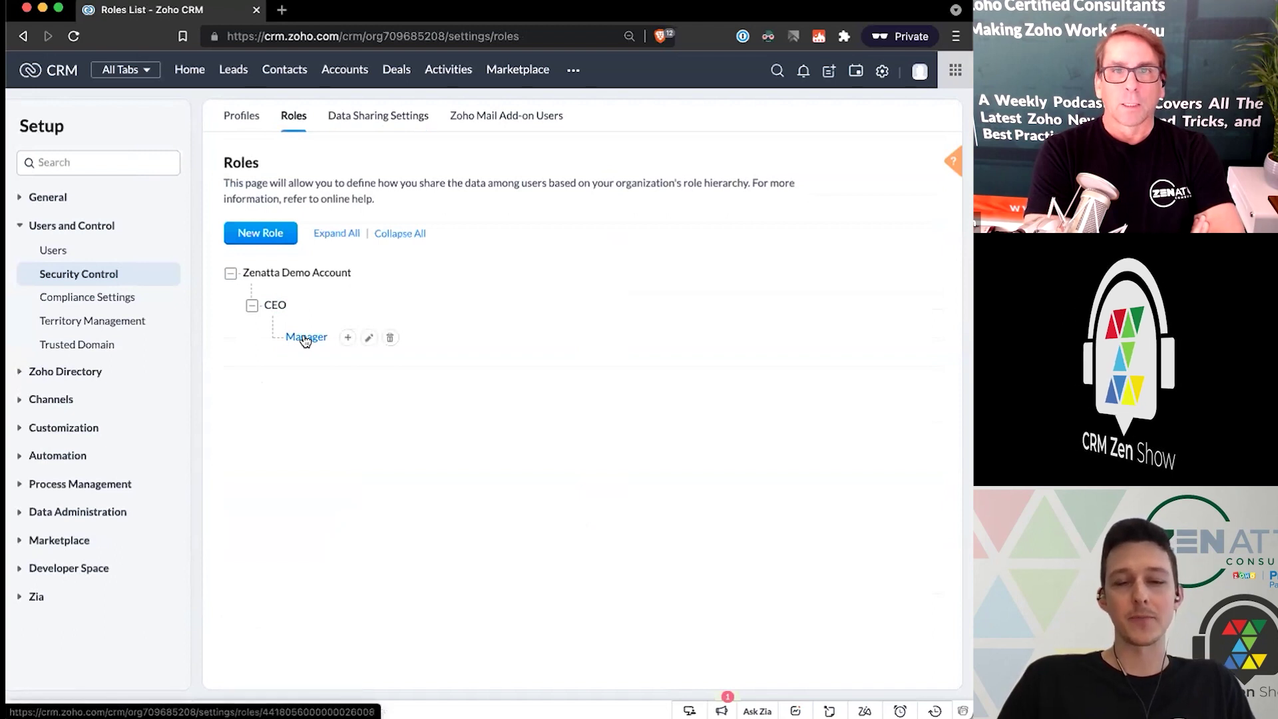
{"action": "left_click", "coordinate": [367, 124]}
{"action": "scroll", "coordinate": [303, 347], "scroll_direction": "down", "scroll_amount": 2}
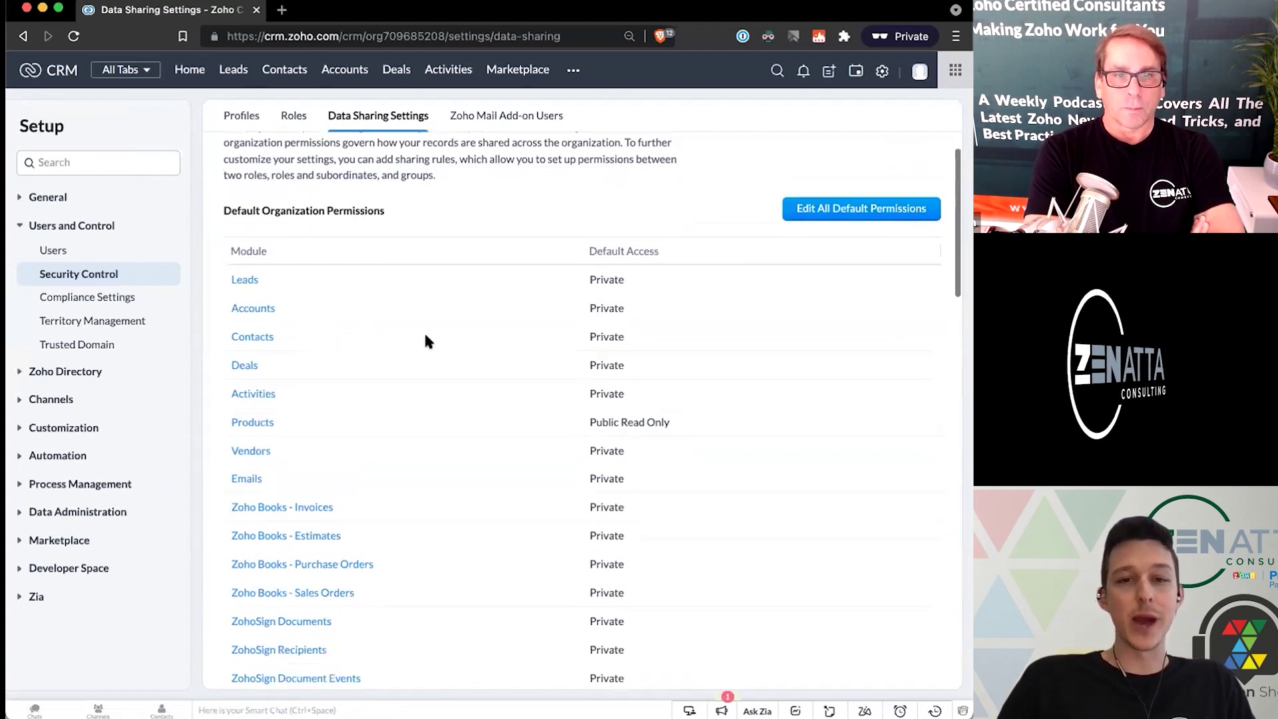
{"action": "scroll", "coordinate": [593, 320], "scroll_direction": "down", "scroll_amount": 1}
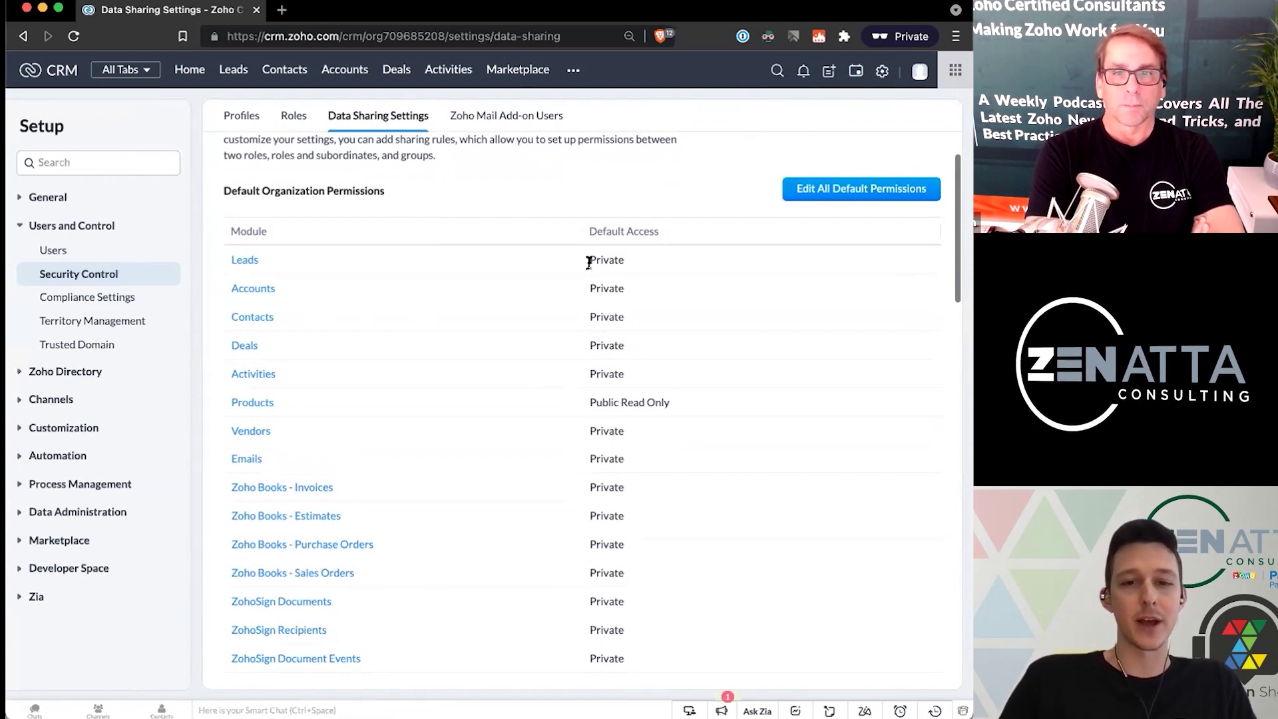
{"action": "scroll", "coordinate": [537, 406], "scroll_direction": "down", "scroll_amount": 1}
{"action": "scroll", "coordinate": [287, 364], "scroll_direction": "down", "scroll_amount": 1}
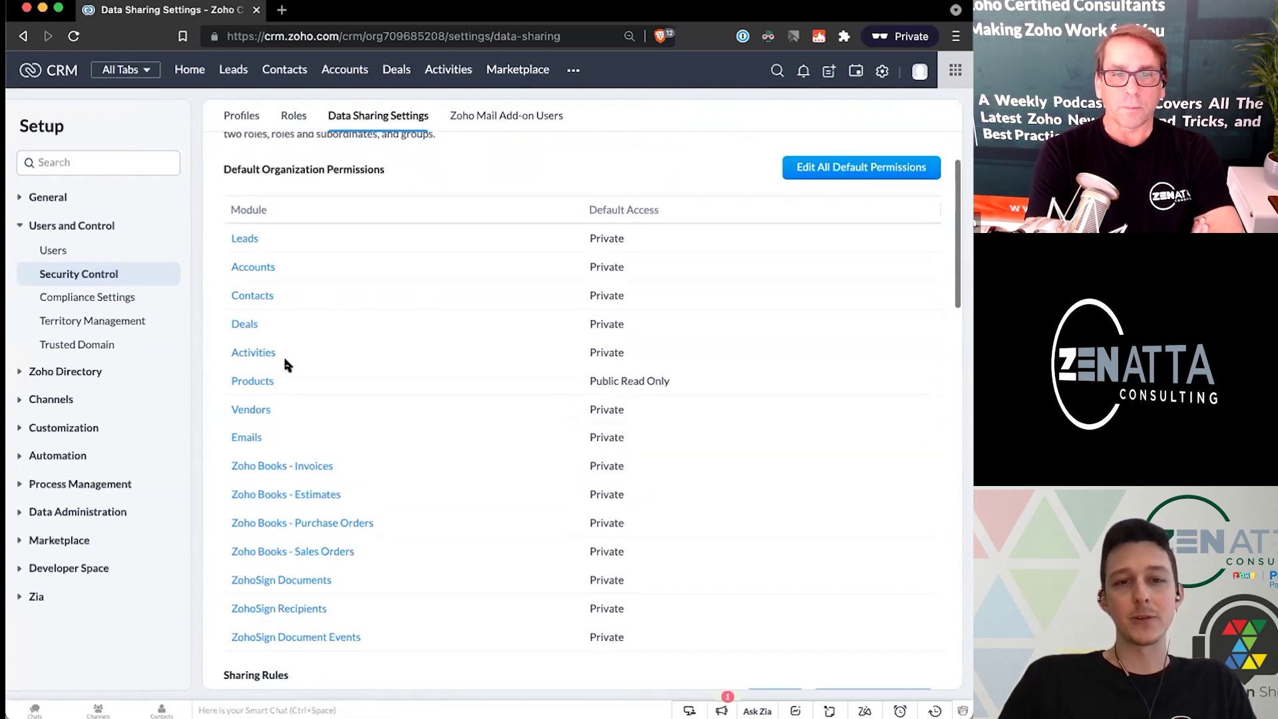
Step: View the default access options for the Accounts module without changing the setting
{"action": "left_click", "coordinate": [253, 268]}
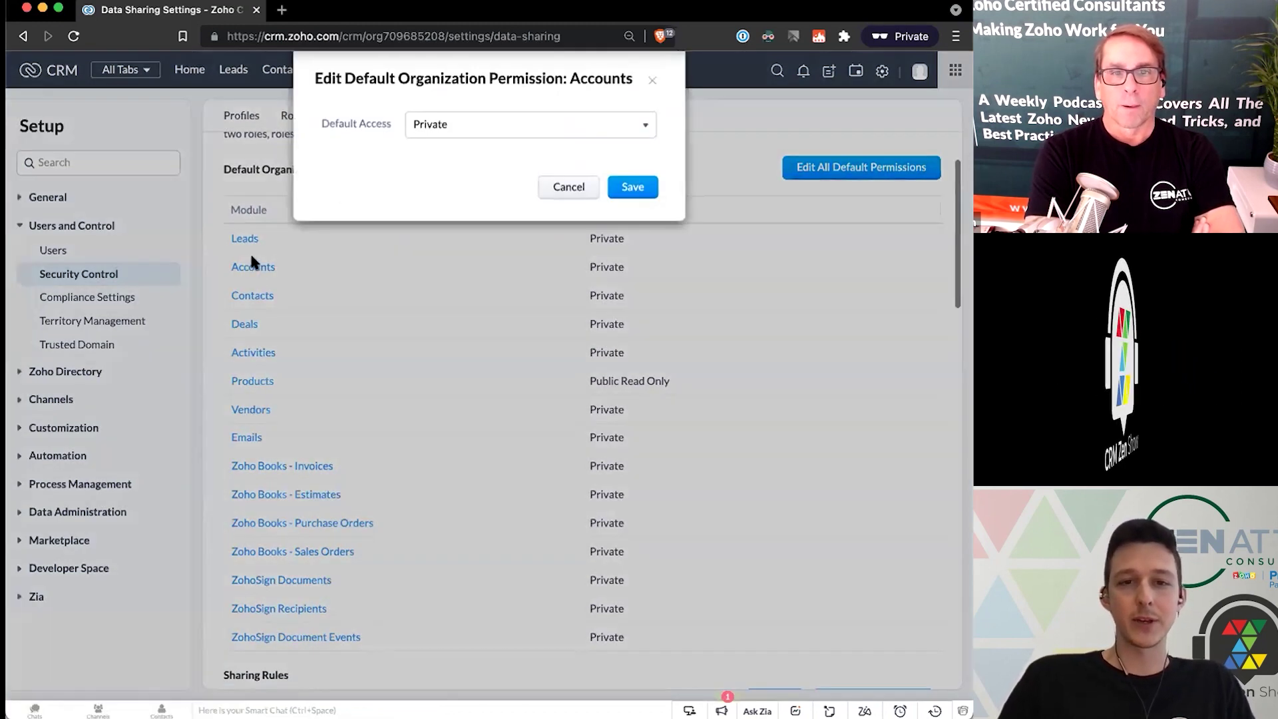
{"action": "left_click", "coordinate": [427, 138]}
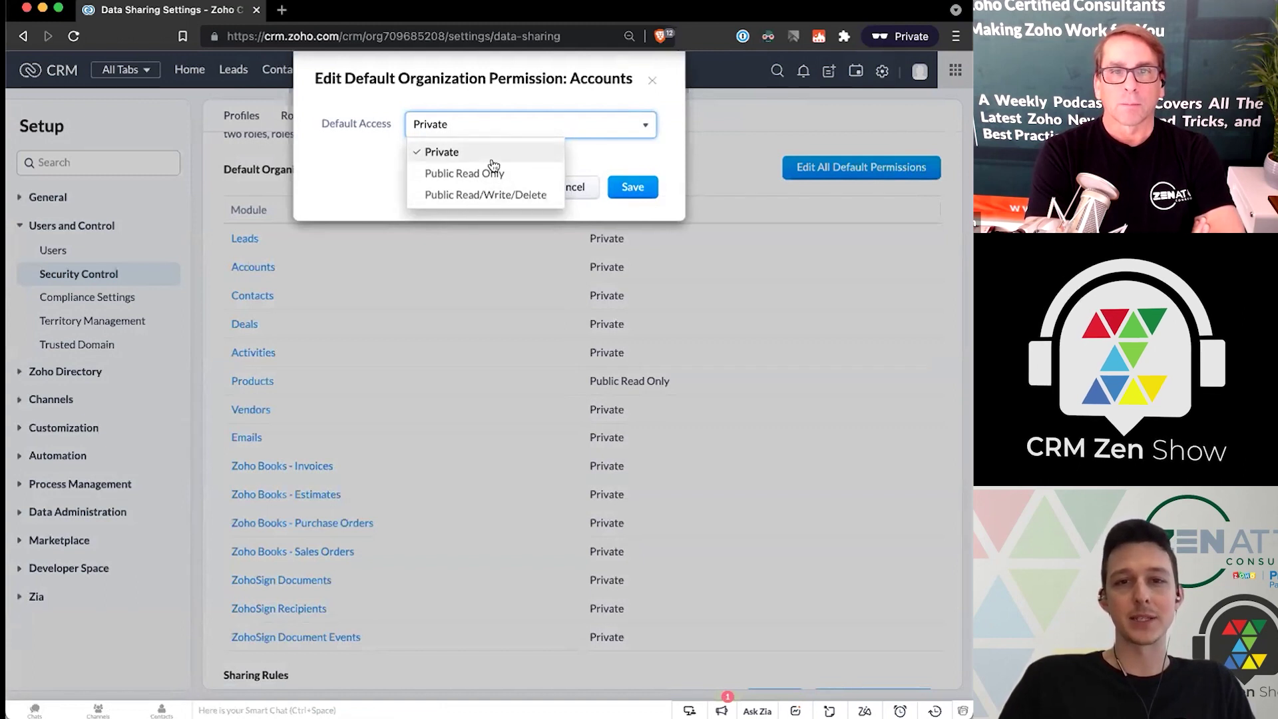
{"action": "left_click", "coordinate": [356, 154]}
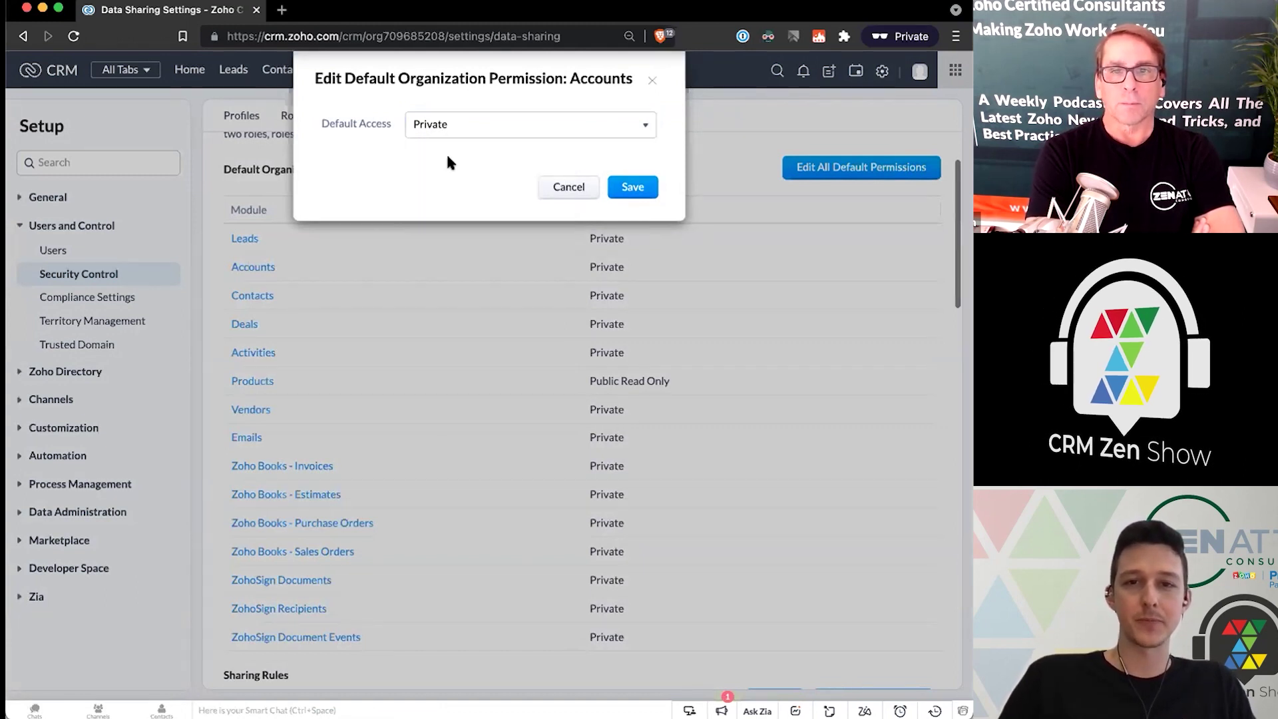
Step: Start a new sharing rule and set its records to be shared from the CEO role
{"action": "scroll", "coordinate": [657, 304], "scroll_direction": "down", "scroll_amount": 7}
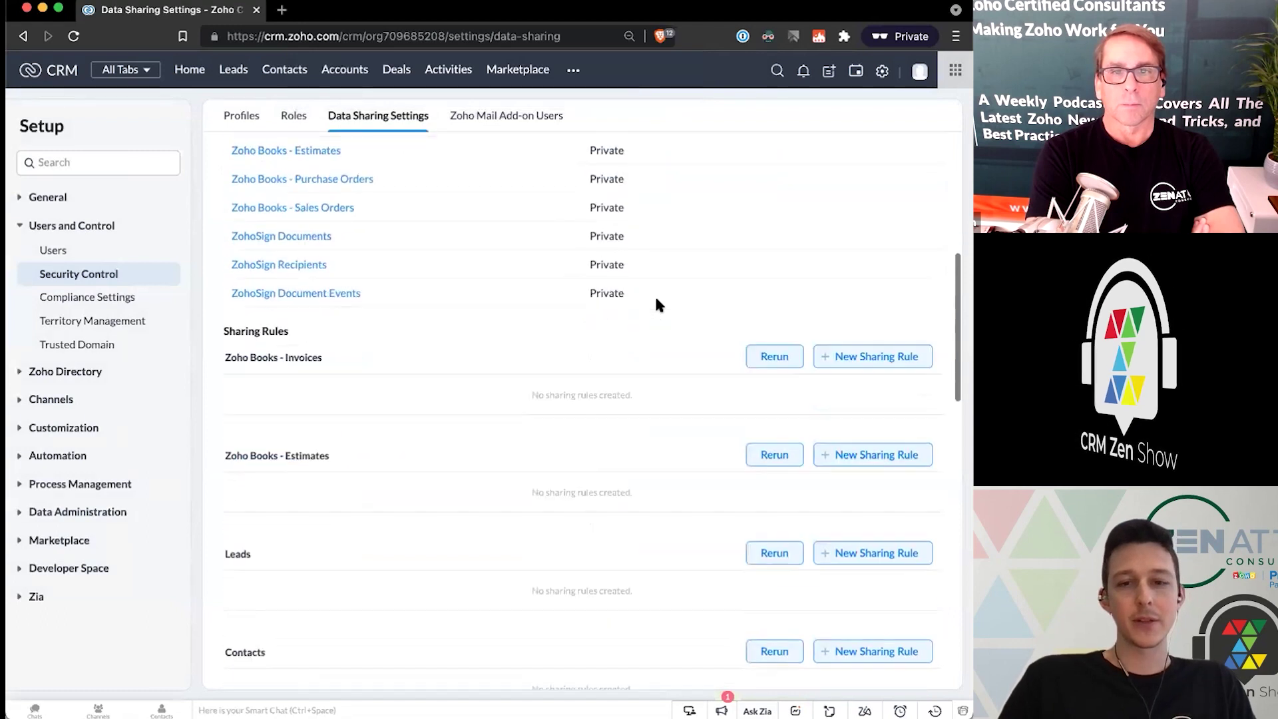
{"action": "scroll", "coordinate": [658, 305], "scroll_direction": "down", "scroll_amount": 2}
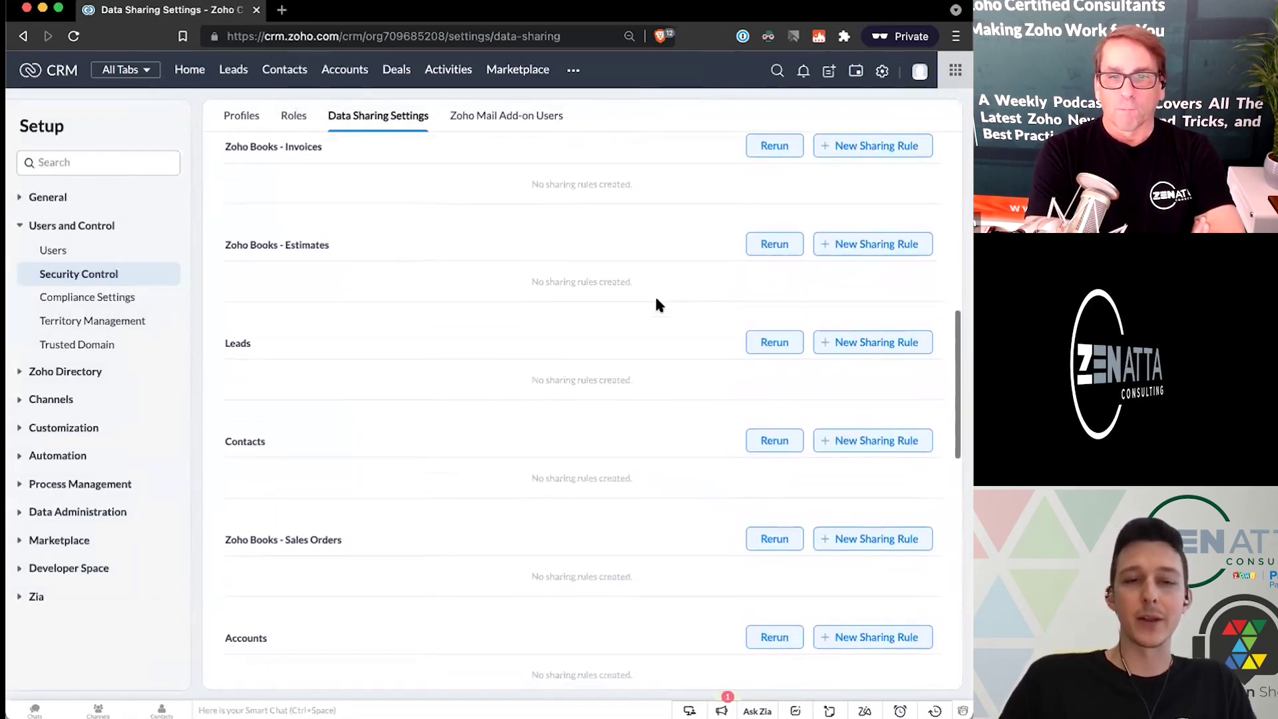
{"action": "scroll", "coordinate": [657, 300], "scroll_direction": "down", "scroll_amount": 1}
{"action": "scroll", "coordinate": [657, 305], "scroll_direction": "down", "scroll_amount": 1}
{"action": "left_click", "coordinate": [856, 300]}
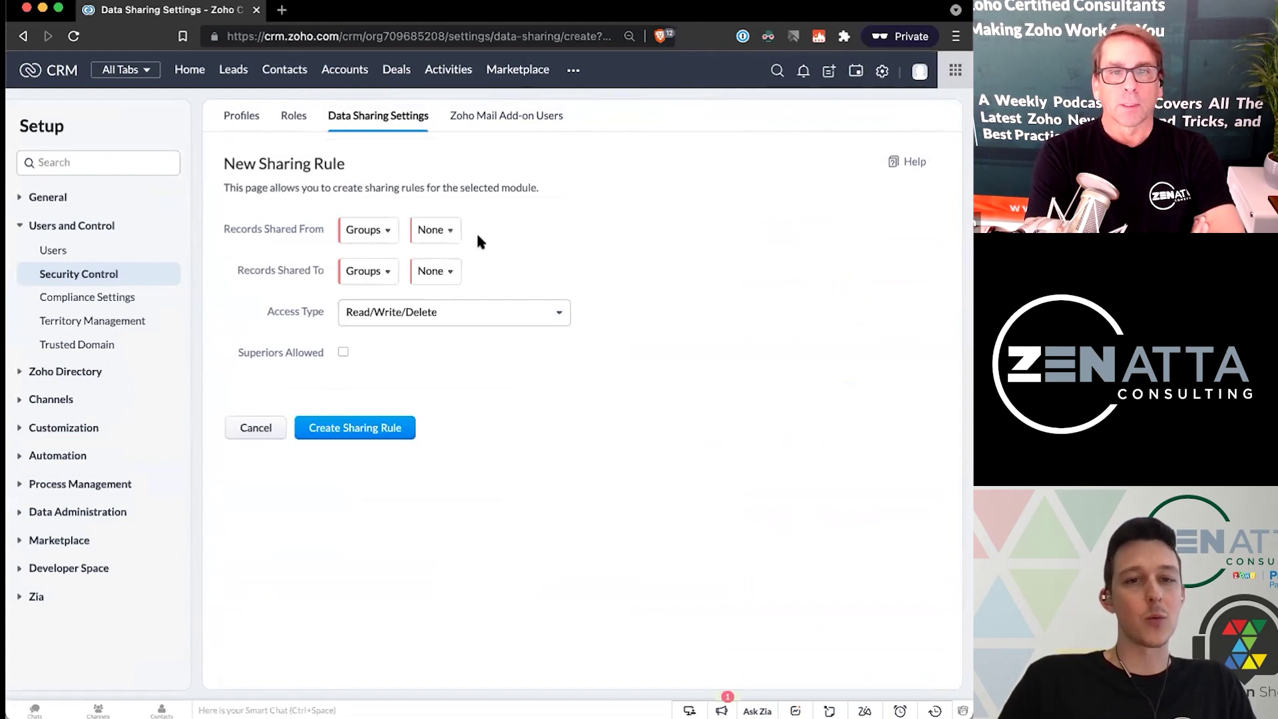
{"action": "left_click", "coordinate": [372, 238]}
{"action": "left_click", "coordinate": [404, 277]}
{"action": "left_click", "coordinate": [433, 233]}
{"action": "left_click", "coordinate": [442, 304]}
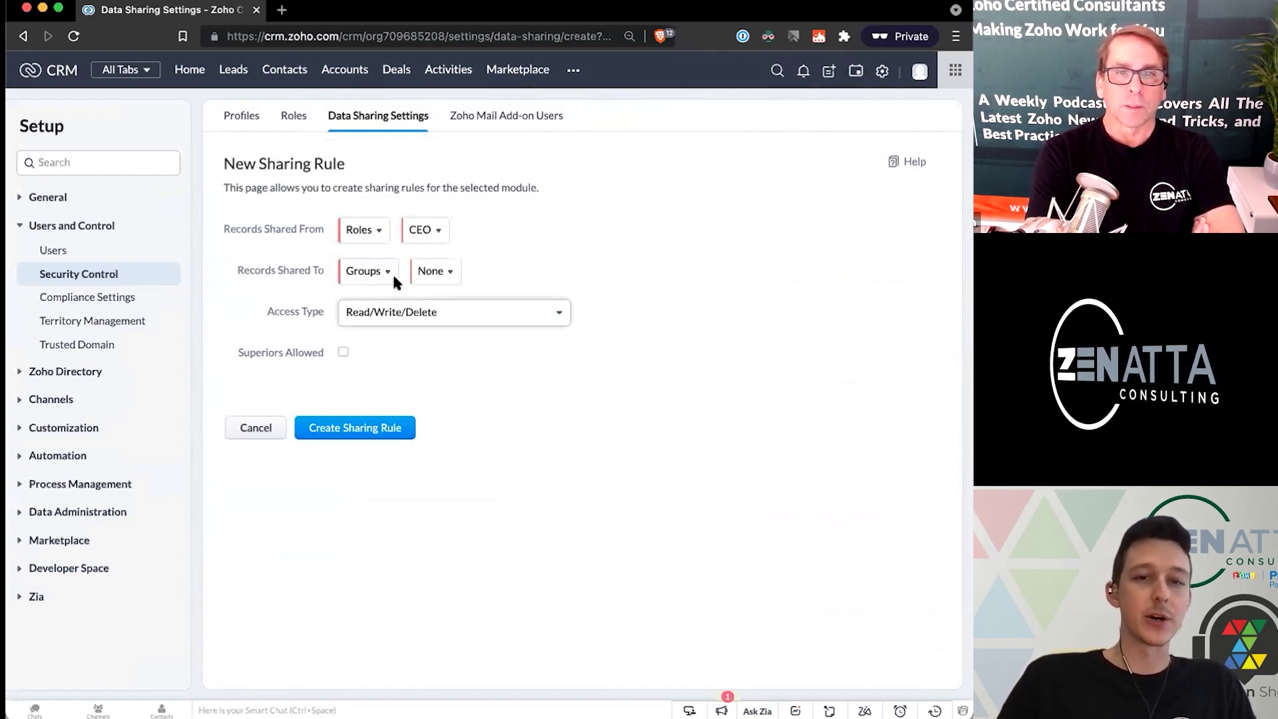
Step: Set the sharing rule's recipient to the Manager role, view the access type options, and cancel the rule
{"action": "left_click", "coordinate": [381, 273]}
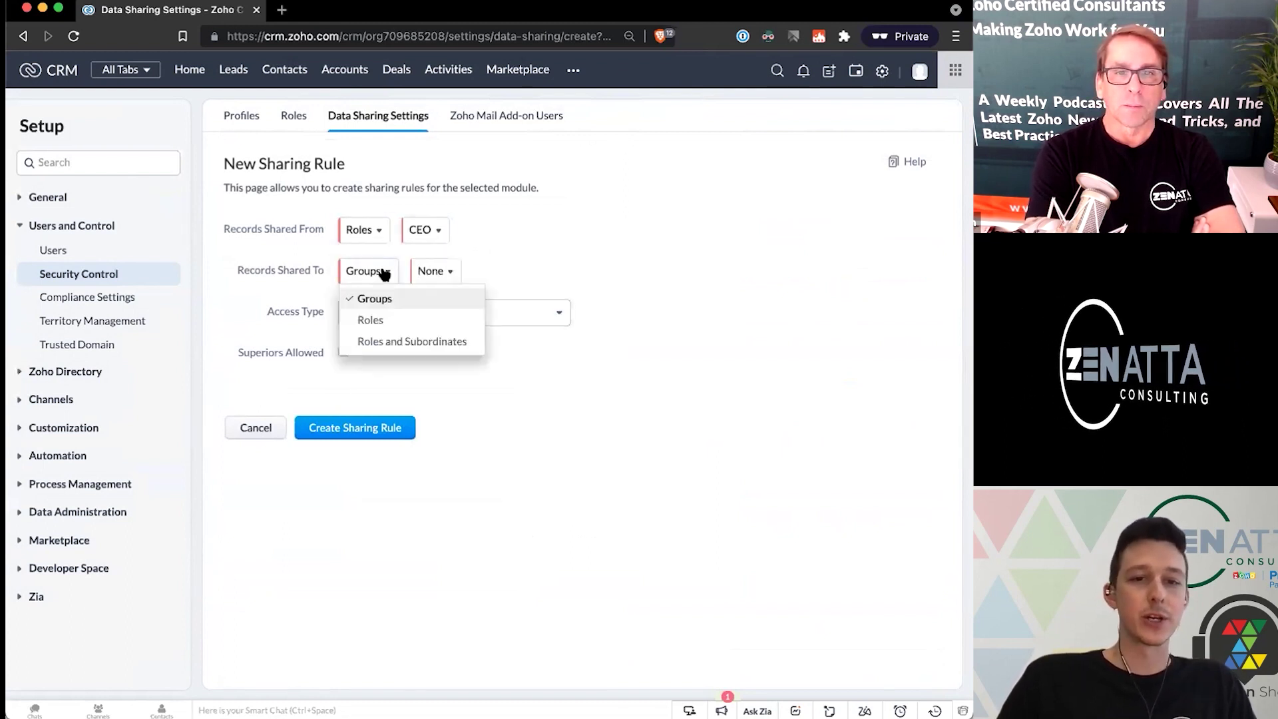
{"action": "left_click", "coordinate": [378, 322]}
{"action": "left_click", "coordinate": [429, 271]}
{"action": "left_click", "coordinate": [428, 321]}
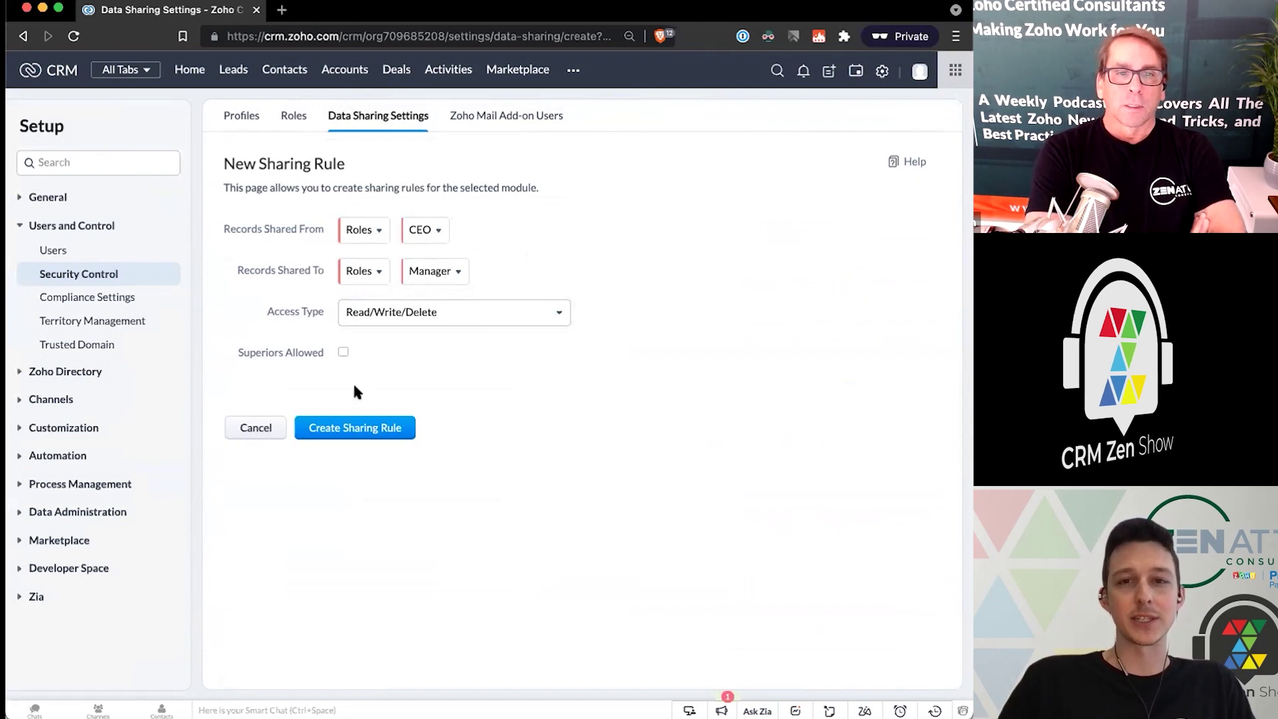
{"action": "left_click", "coordinate": [419, 312]}
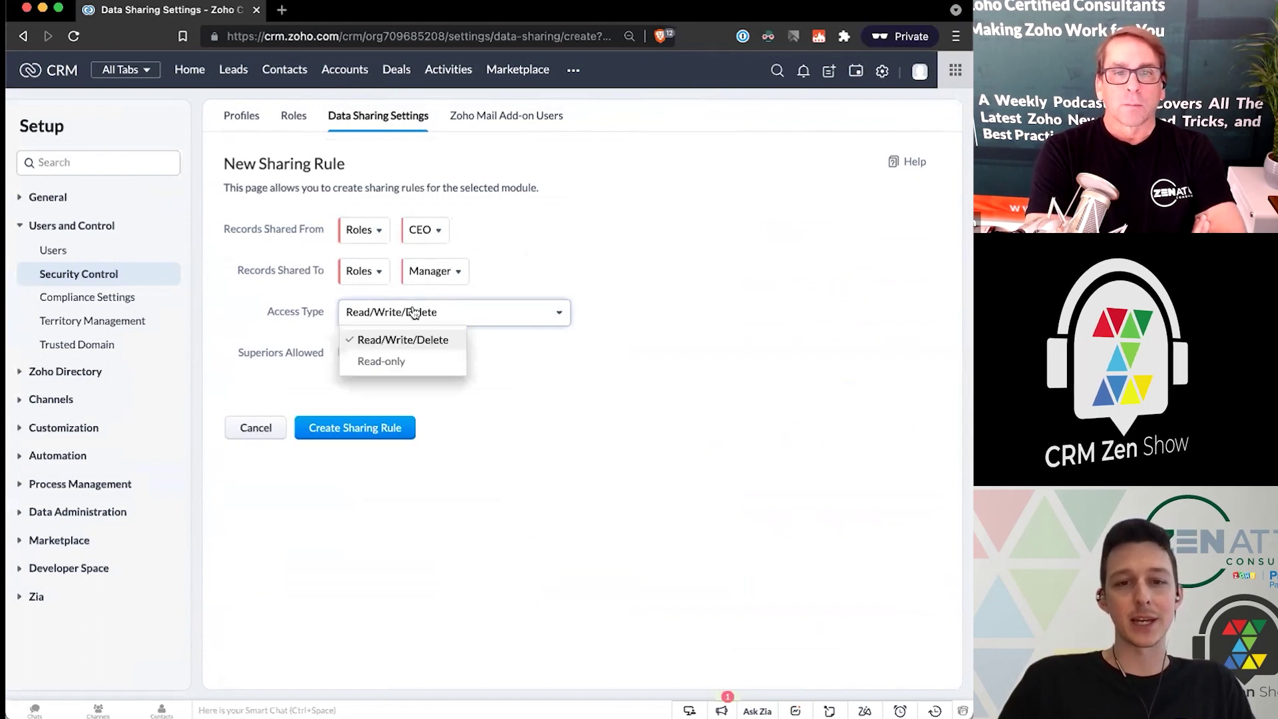
{"action": "left_click", "coordinate": [559, 340]}
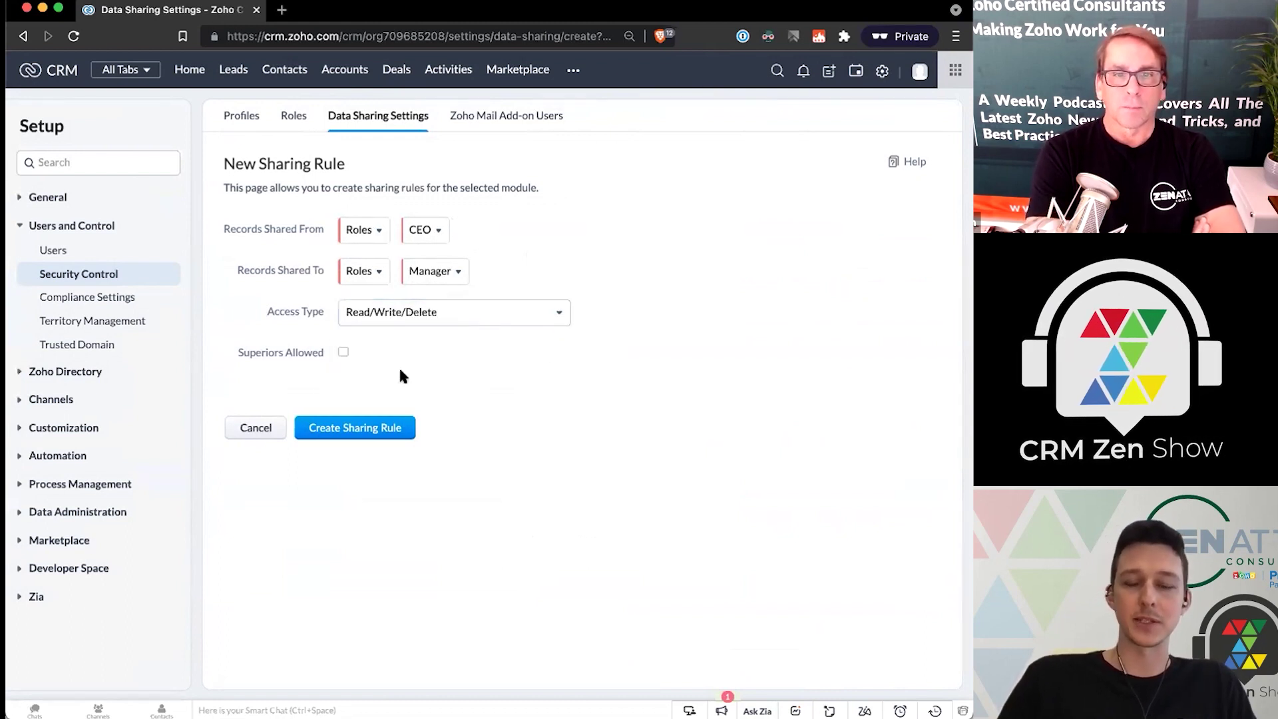
{"action": "left_click", "coordinate": [260, 431]}
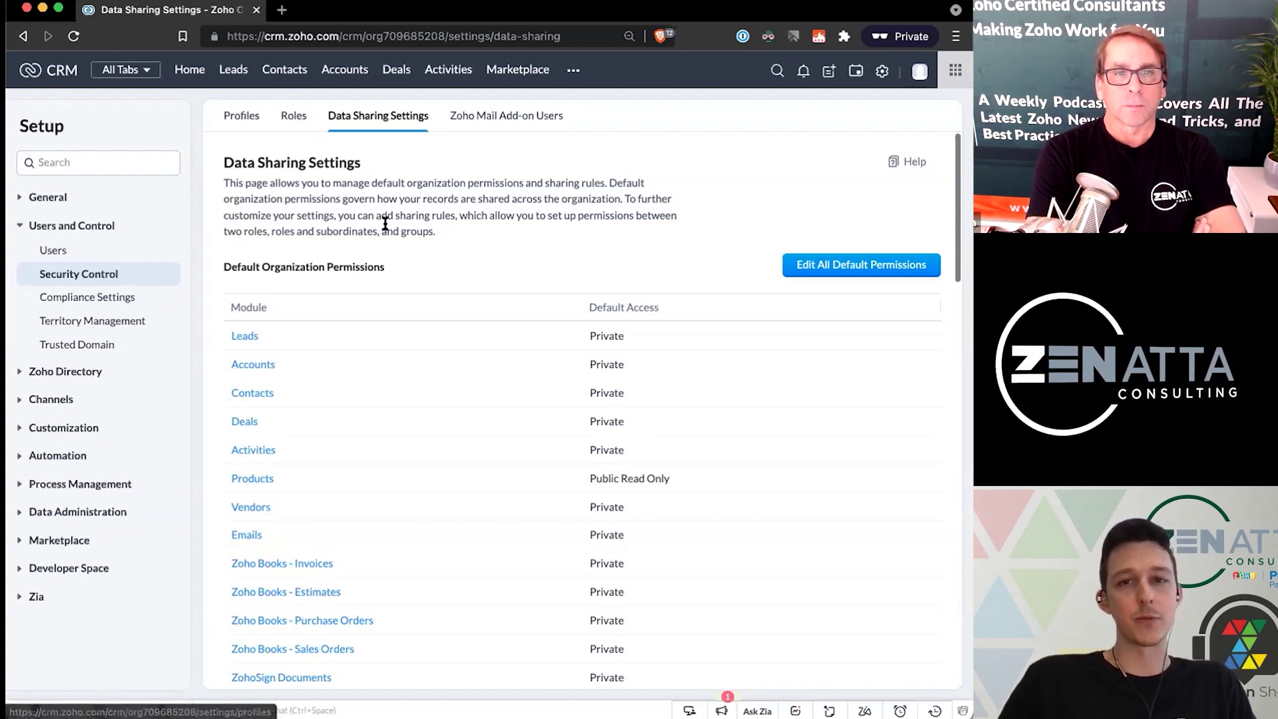
Step: Open the Manager role under CEO for editing
{"action": "left_click", "coordinate": [297, 120]}
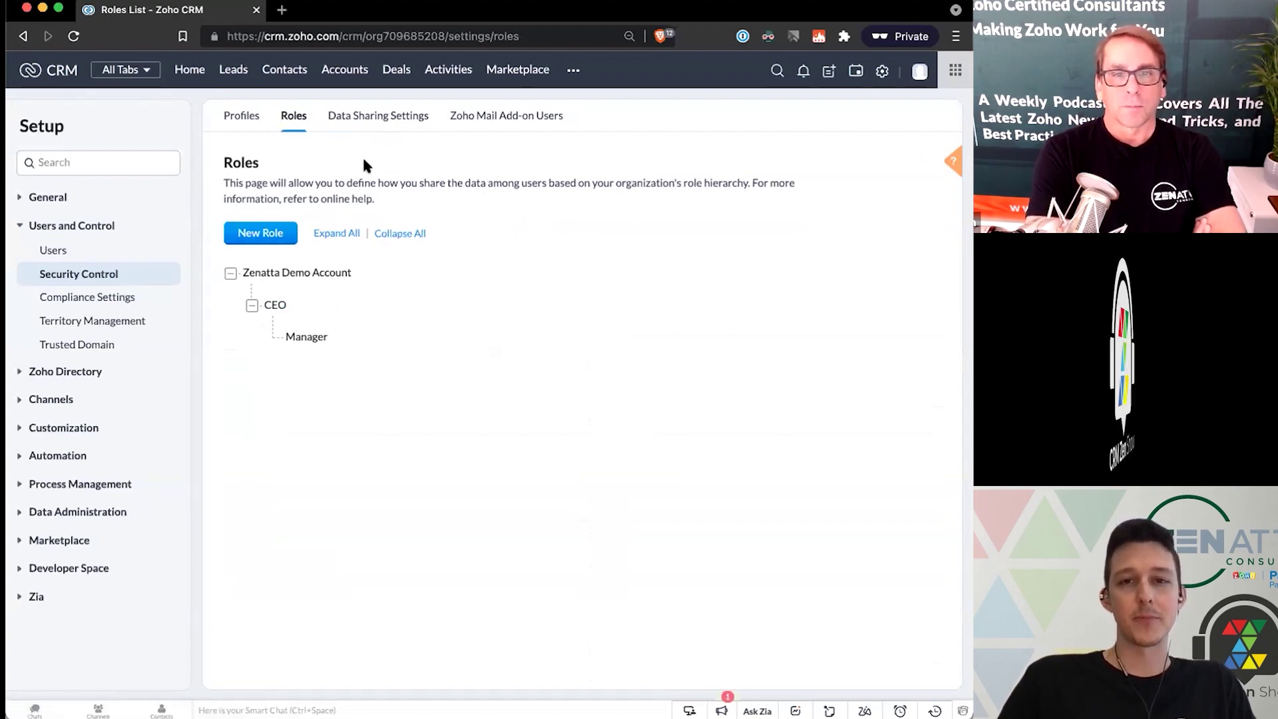
{"action": "mouse_move", "coordinate": [346, 337]}
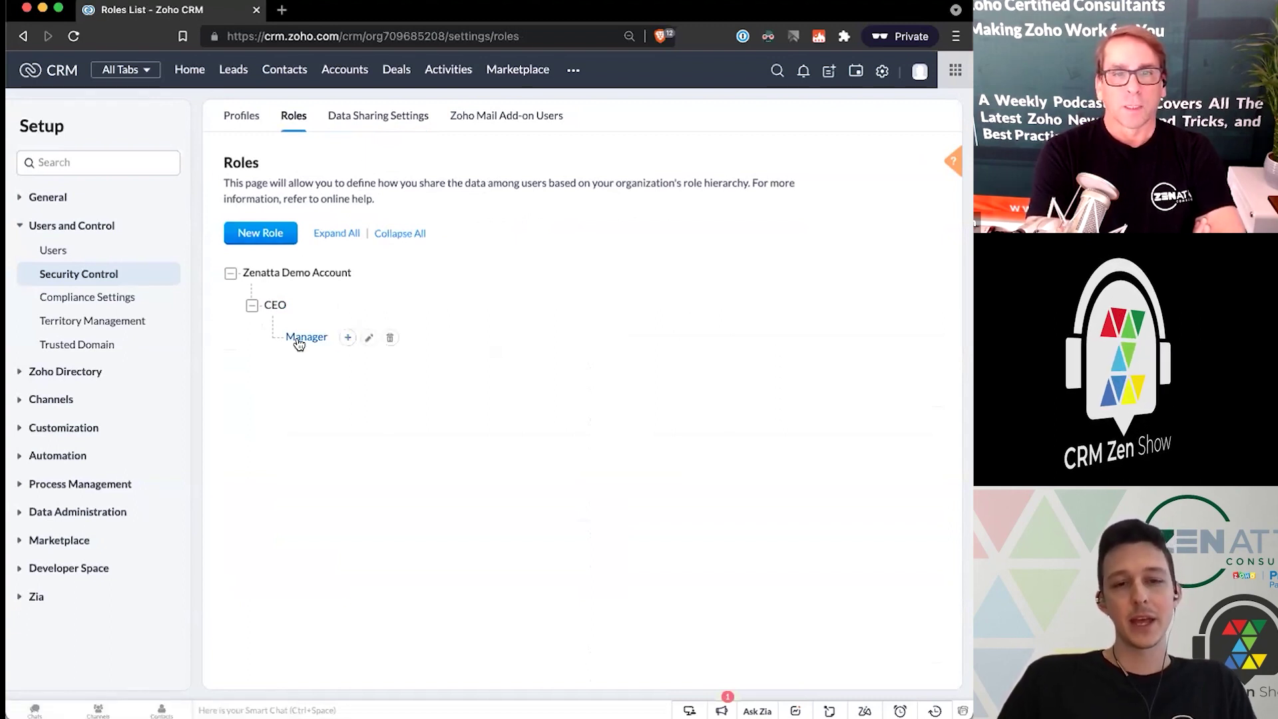
{"action": "mouse_move", "coordinate": [278, 307]}
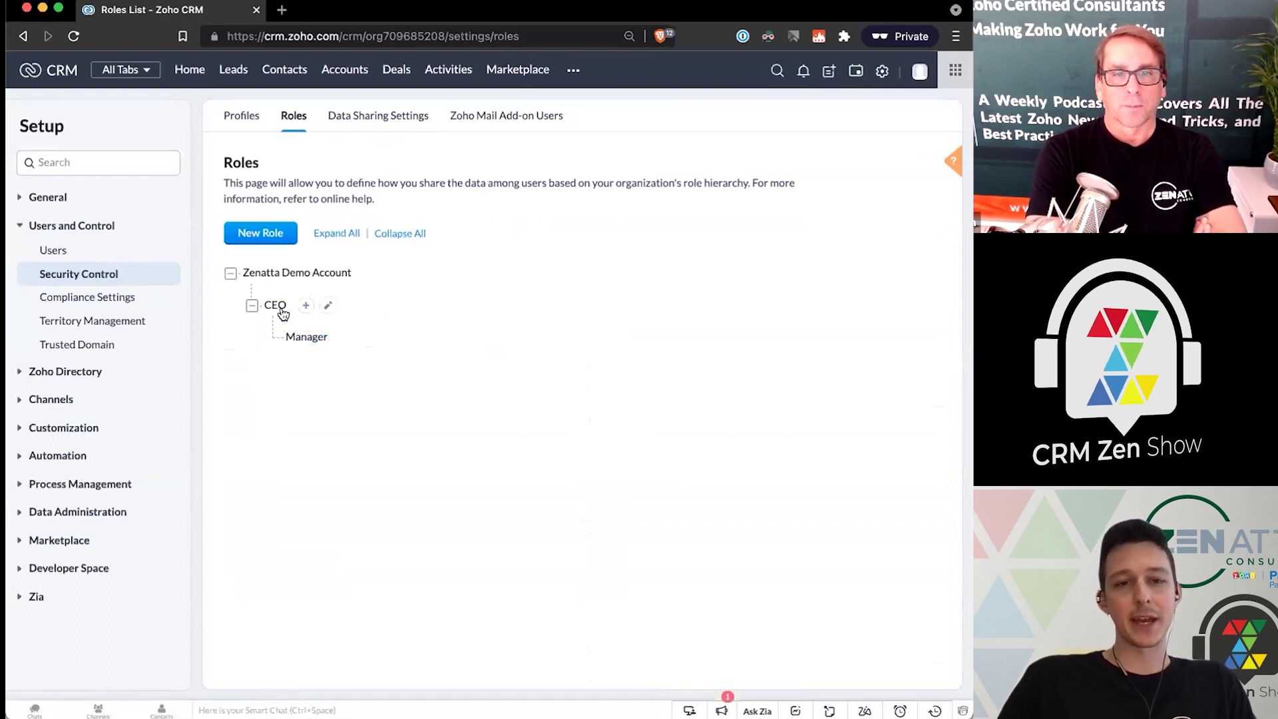
{"action": "mouse_move", "coordinate": [297, 337]}
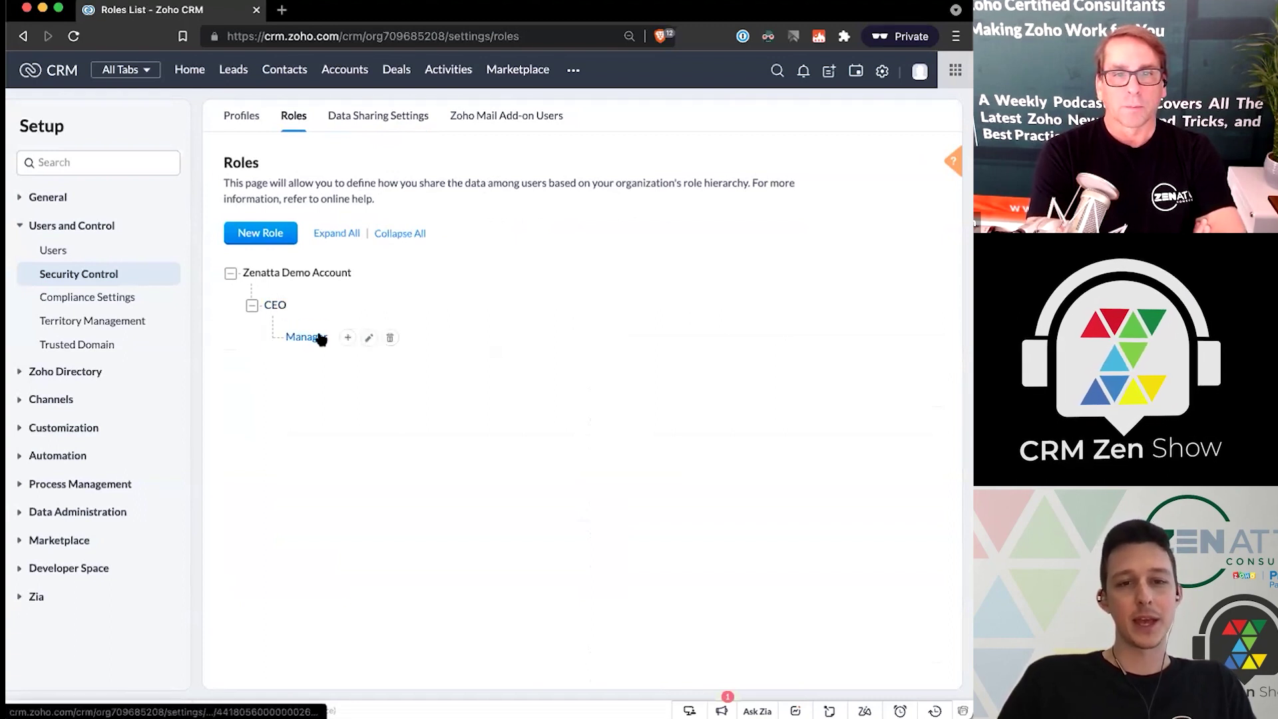
{"action": "left_click", "coordinate": [368, 338]}
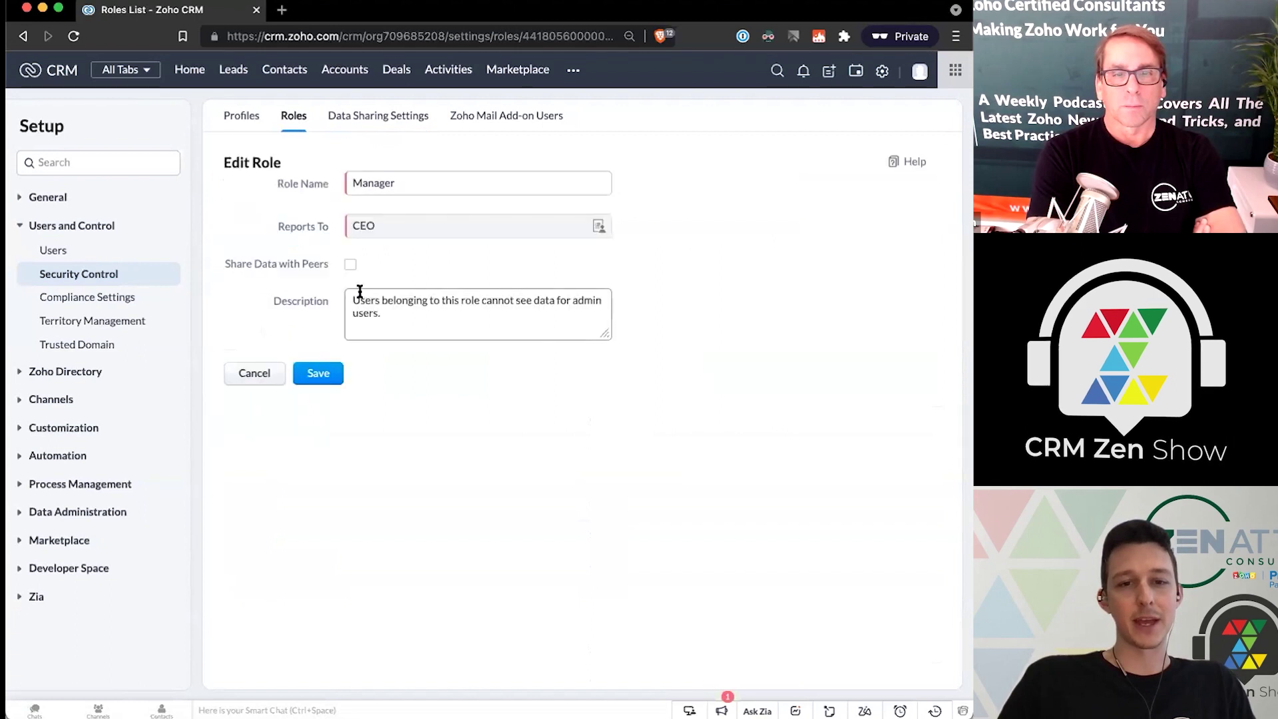
Step: Rename the Manager role to General Manager and save it
{"action": "left_click", "coordinate": [350, 183]}
{"action": "type", "text": "General Manager"}
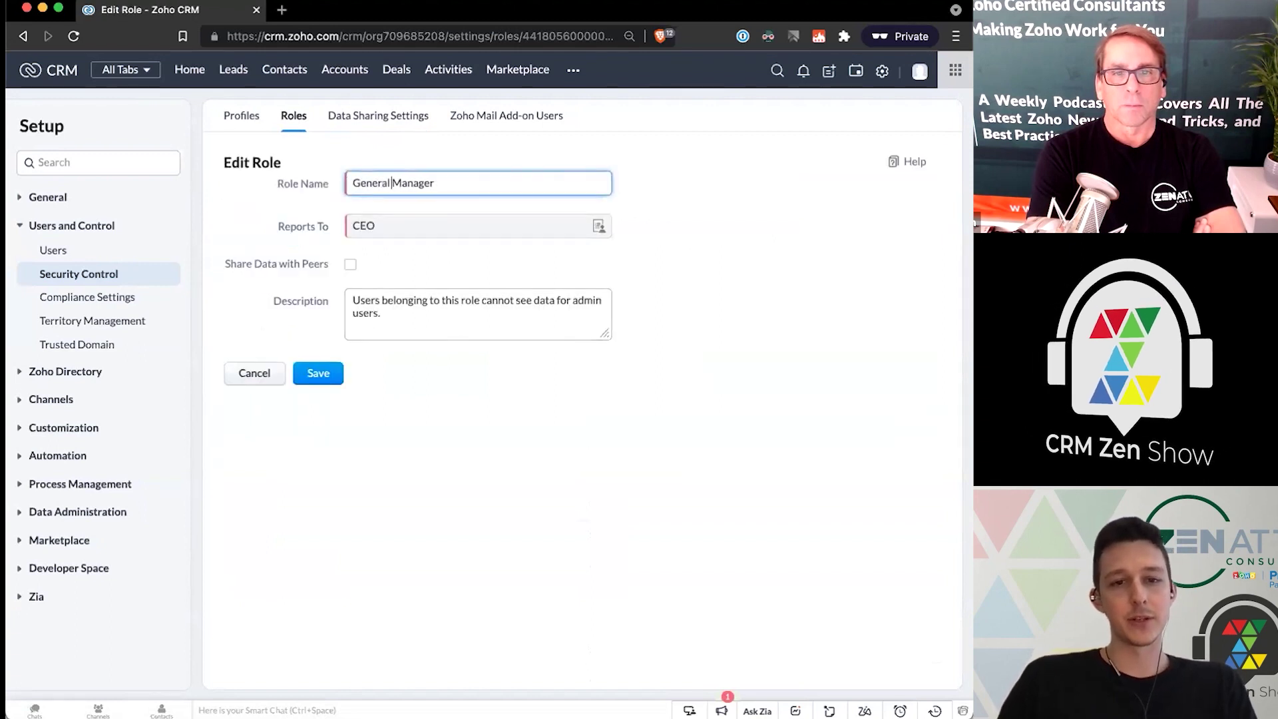
{"action": "key", "text": "BackSpace"}
{"action": "key", "text": "BackSpace"}
{"action": "key", "text": "BackSpace"}
{"action": "key", "text": "BackSpace"}
{"action": "key", "text": "BackSpace"}
{"action": "key", "text": "BackSpace"}
{"action": "key", "text": "BackSpace"}
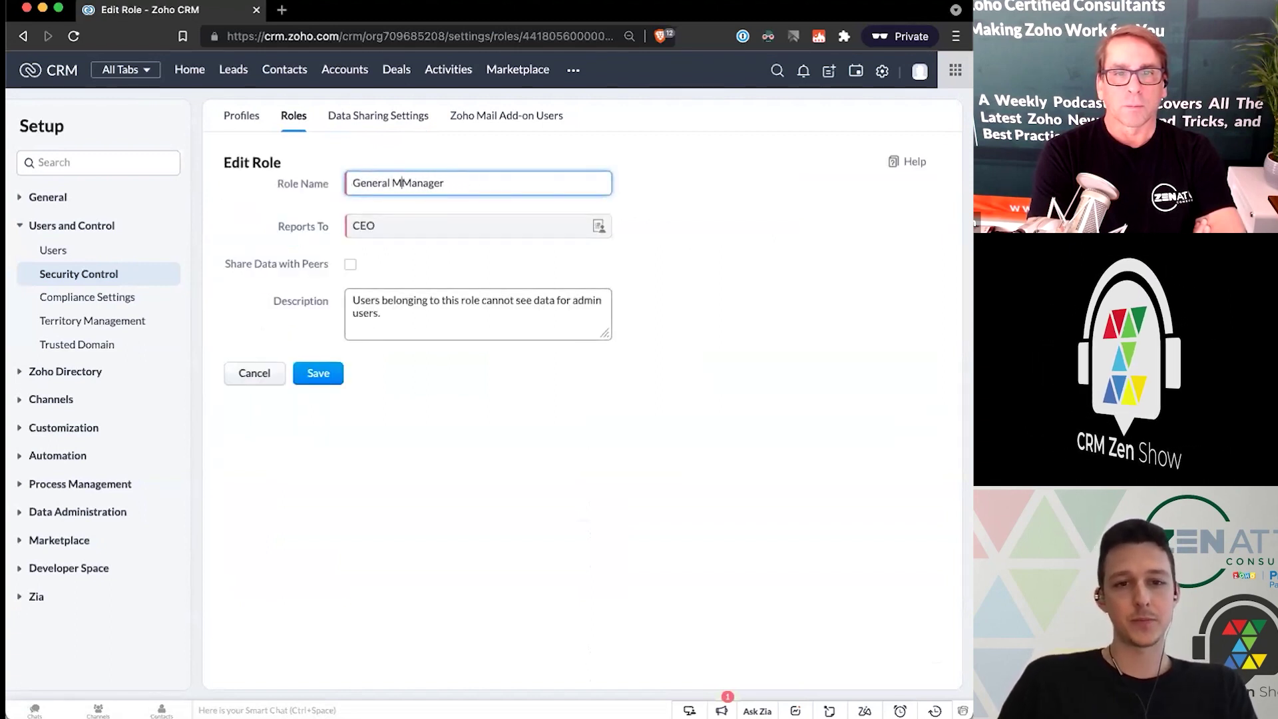
{"action": "left_click", "coordinate": [319, 374]}
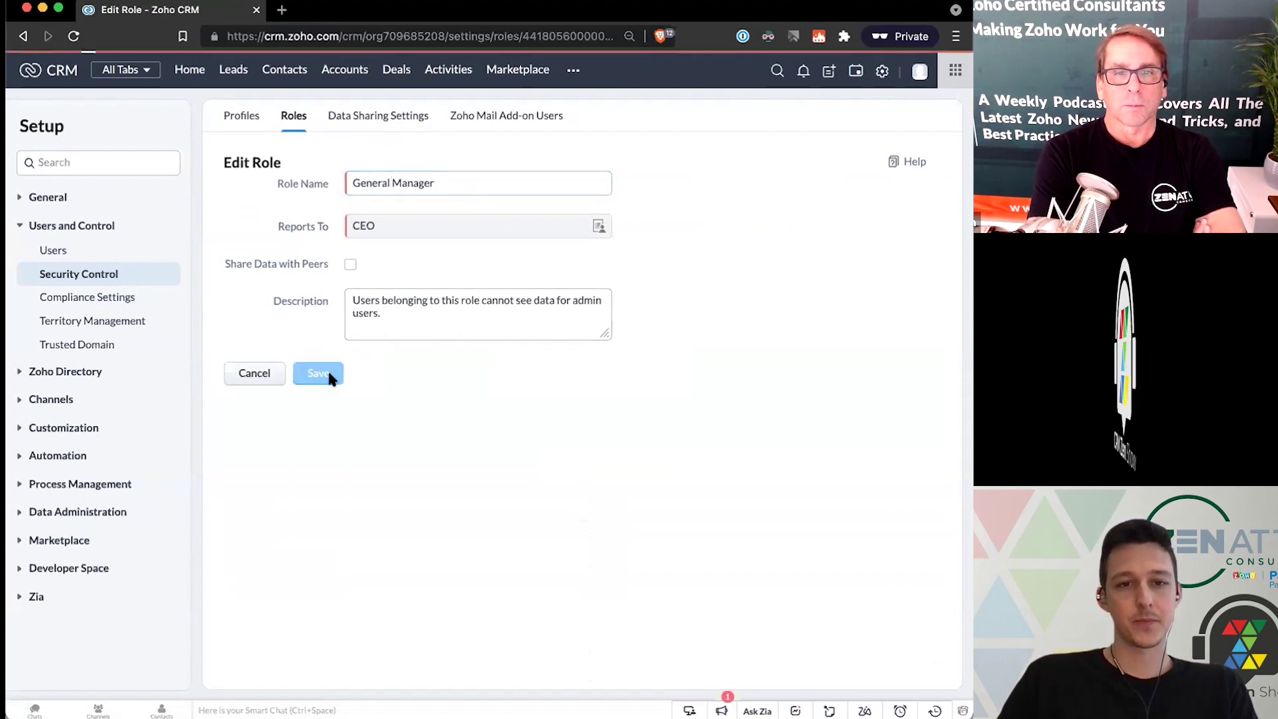
Step: Add a Sales Representative role reporting to General Manager, without sharing data with peers, and save it
{"action": "left_click", "coordinate": [307, 118]}
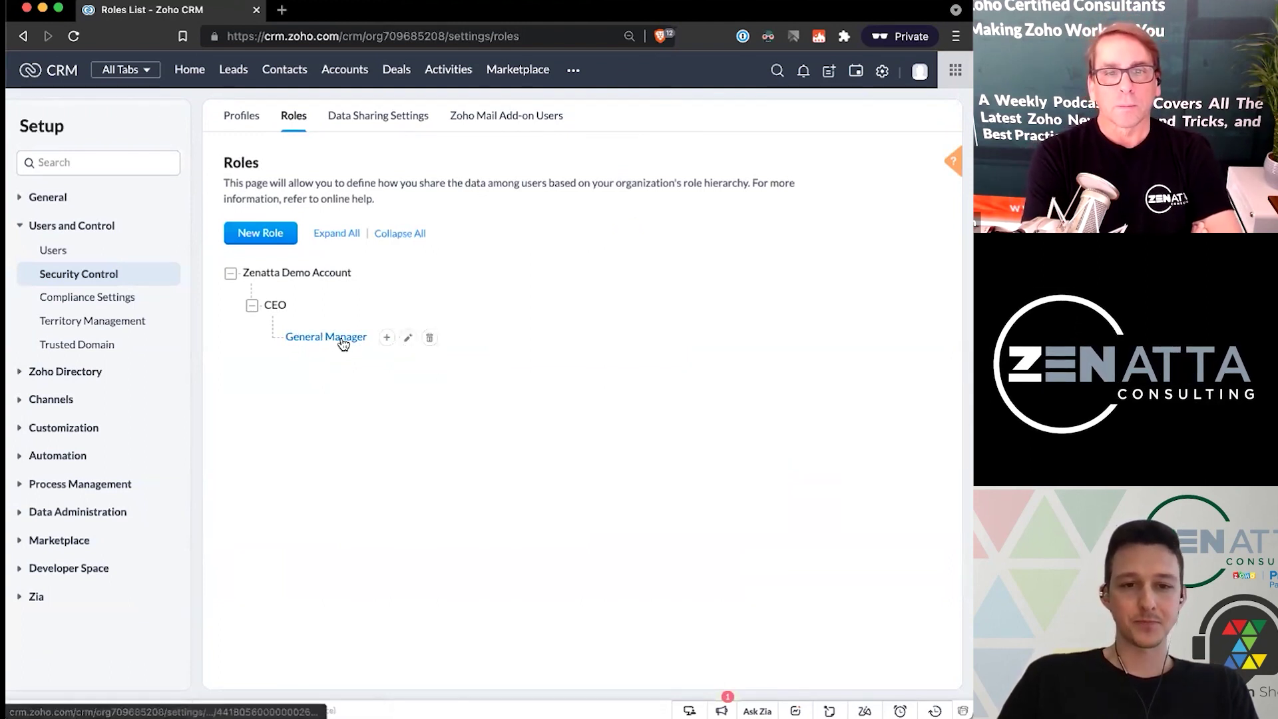
{"action": "left_click", "coordinate": [387, 338]}
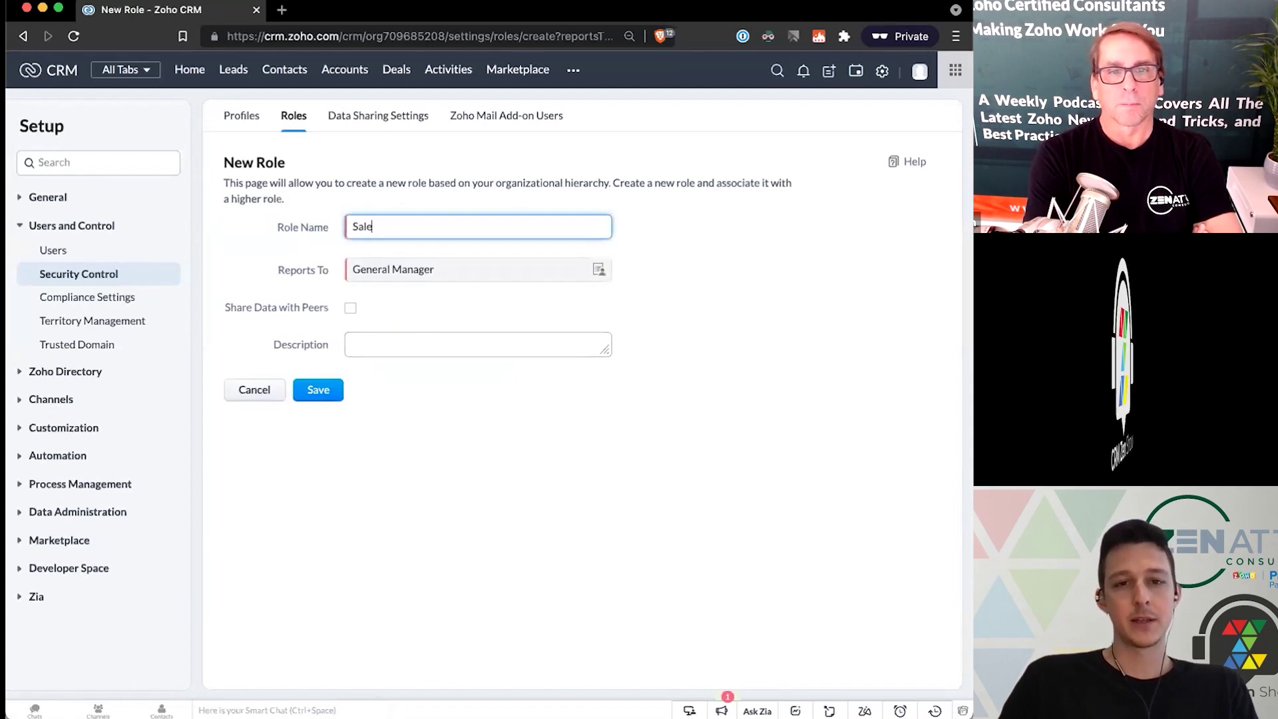
{"action": "type", "text": "Sales Representative"}
{"action": "left_click", "coordinate": [584, 229]}
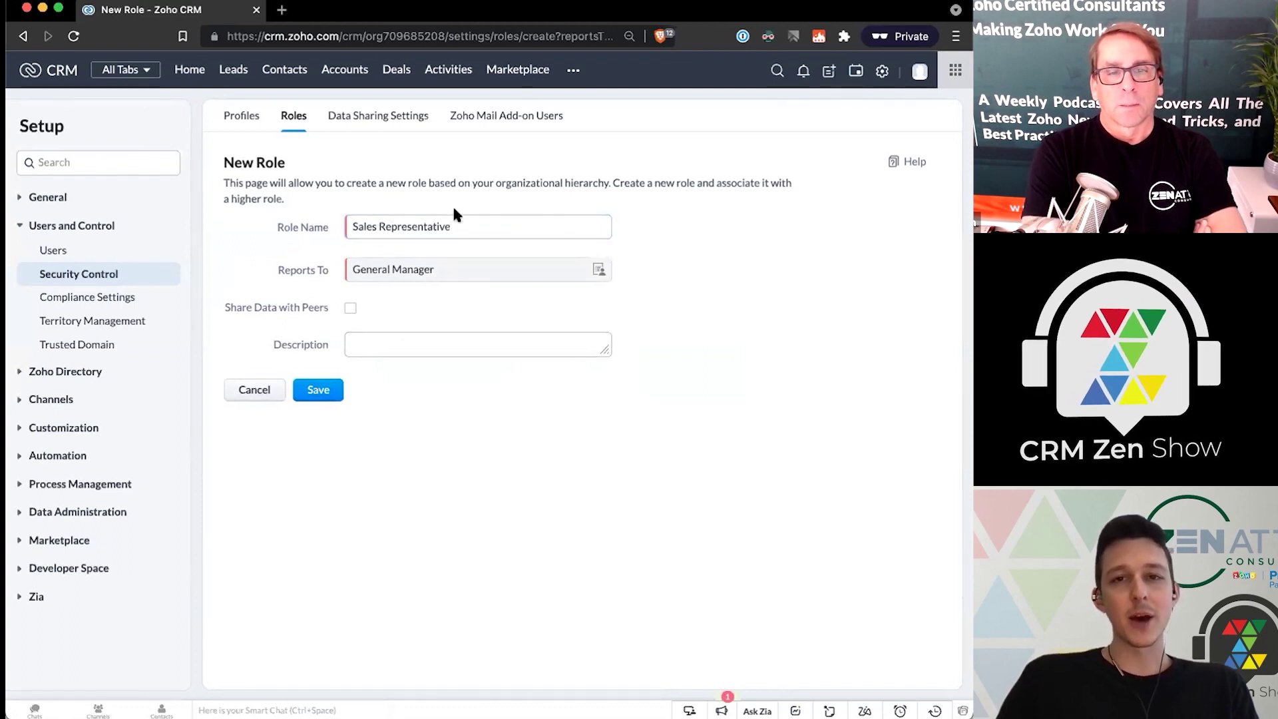
{"action": "left_click_drag", "start_coordinate": [221, 307], "coordinate": [324, 301]}
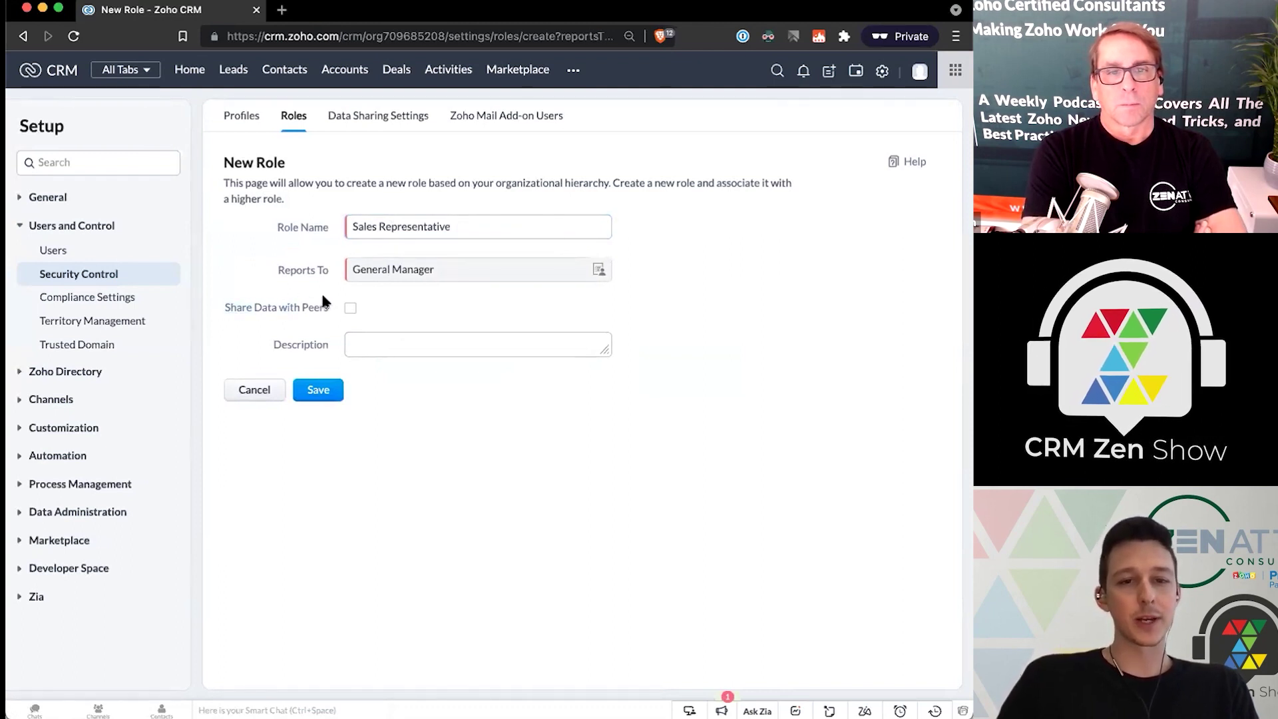
{"action": "triple_click", "coordinate": [323, 301]}
{"action": "left_click", "coordinate": [300, 303]}
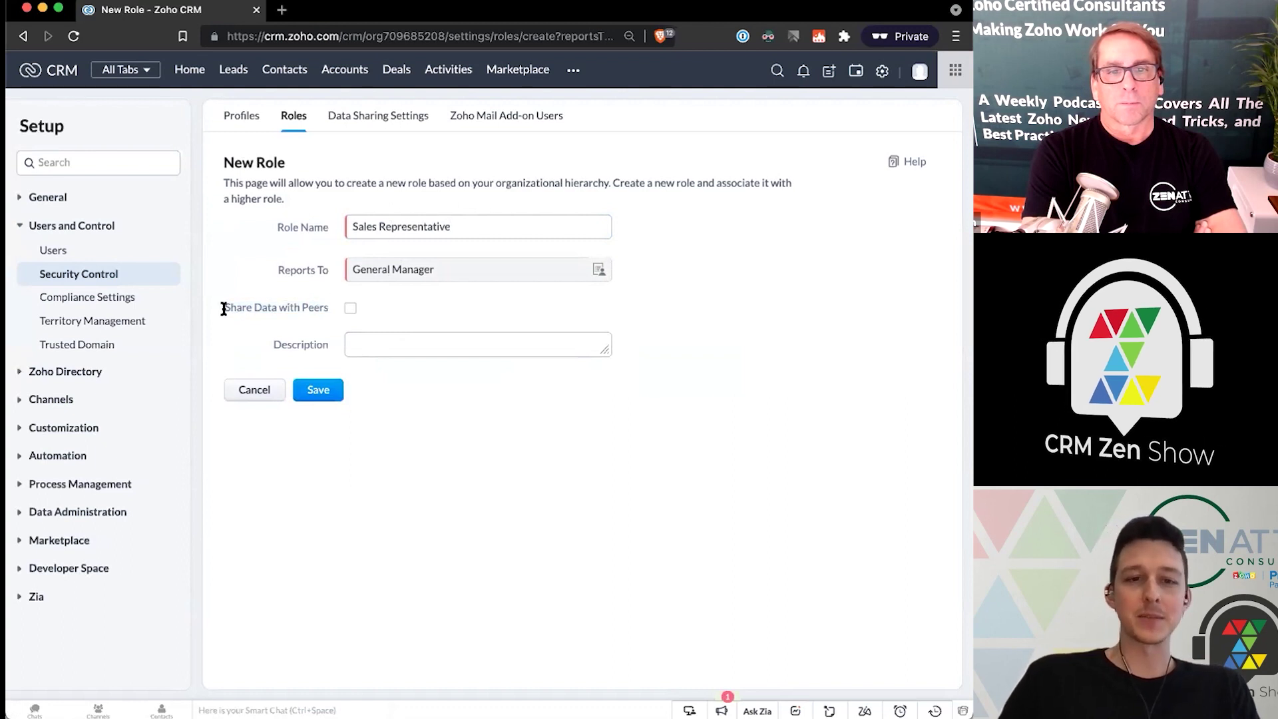
{"action": "left_click_drag", "start_coordinate": [220, 308], "coordinate": [326, 308]}
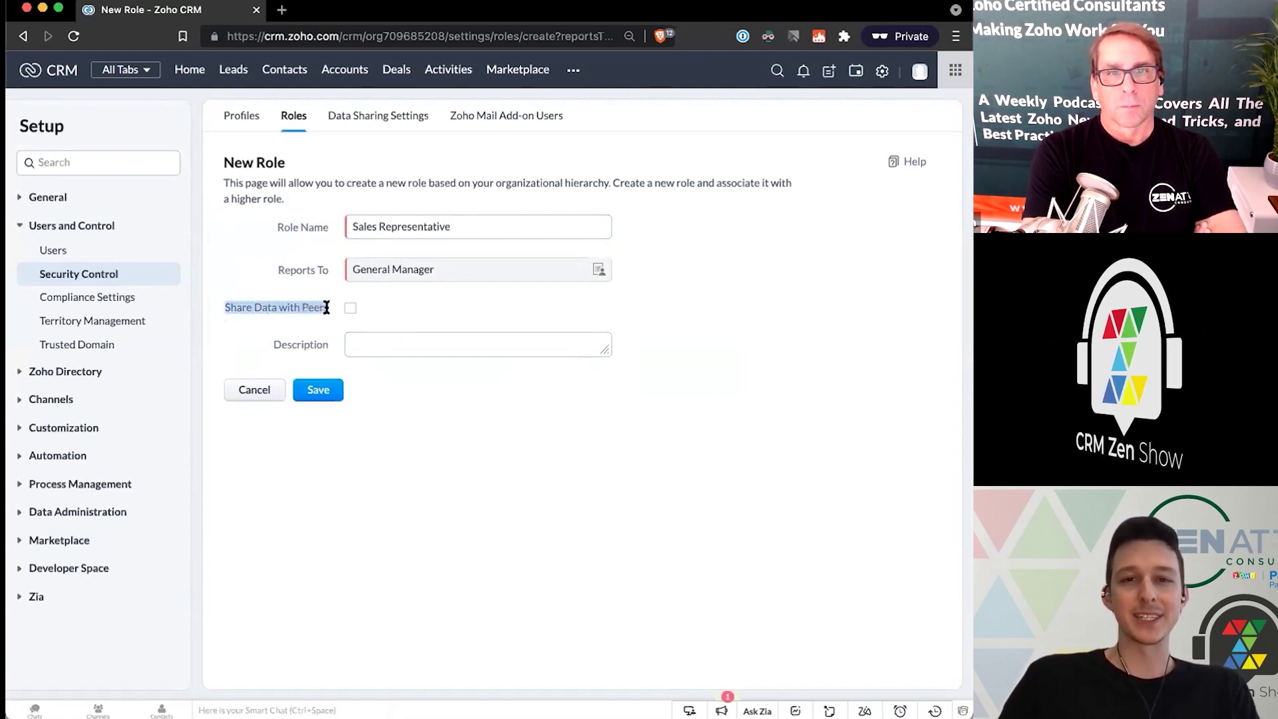
{"action": "left_click", "coordinate": [326, 307]}
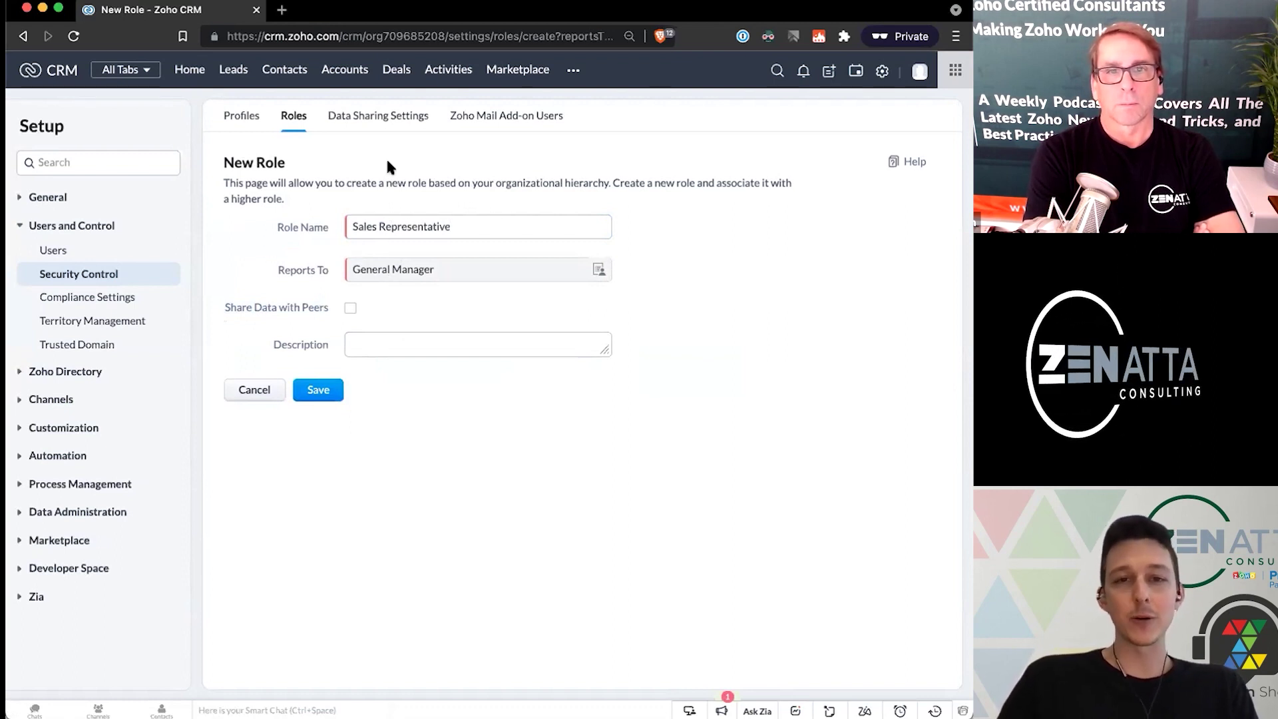
{"action": "left_click_drag", "start_coordinate": [266, 225], "coordinate": [474, 223]}
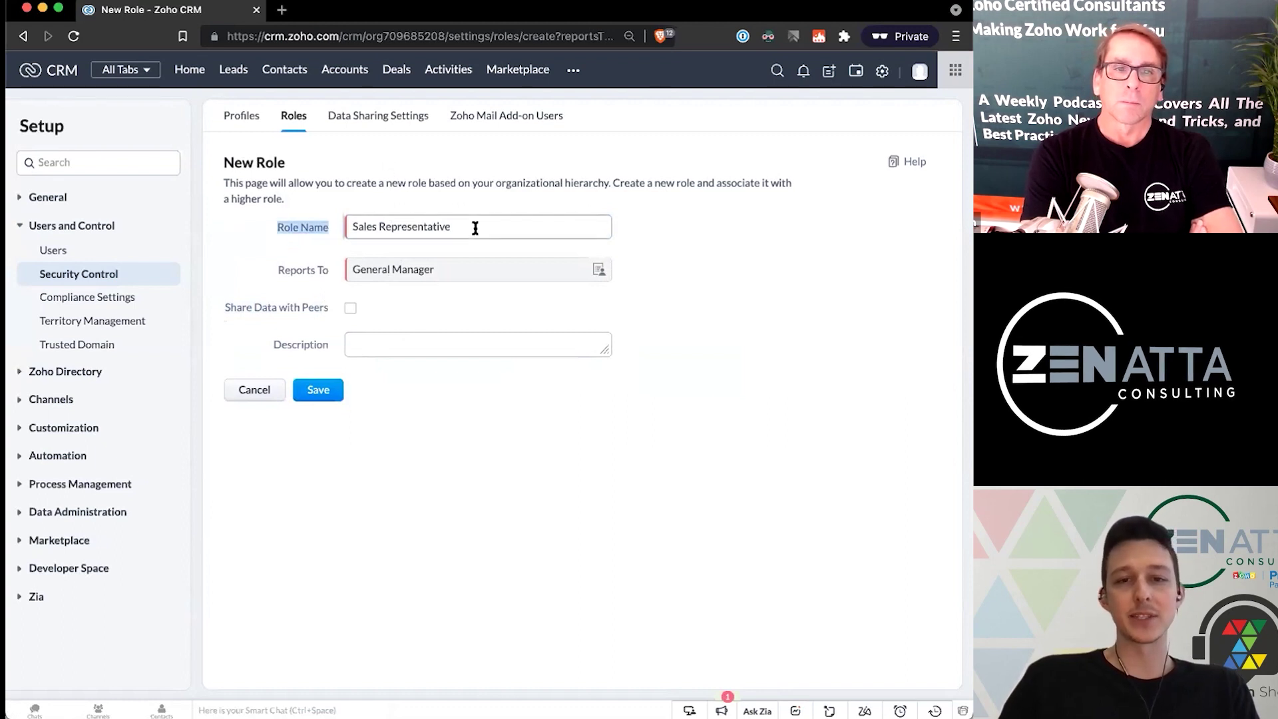
{"action": "left_click", "coordinate": [478, 196]}
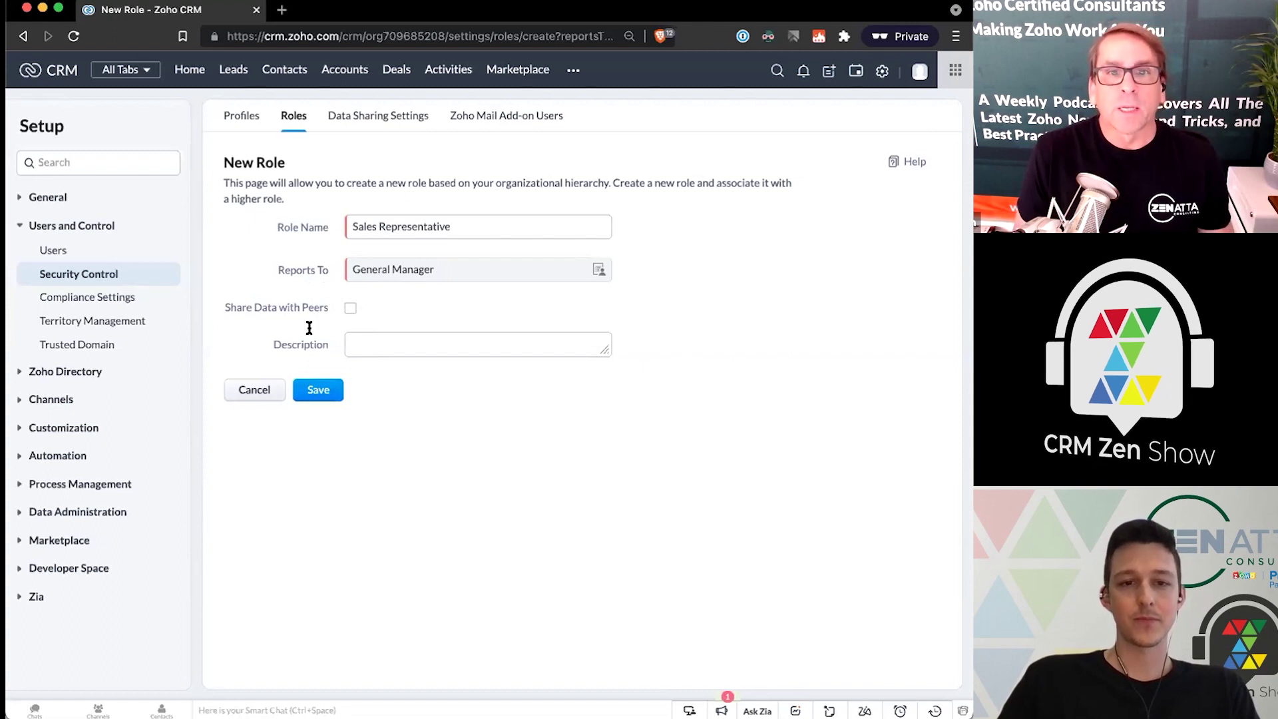
{"action": "left_click", "coordinate": [321, 386]}
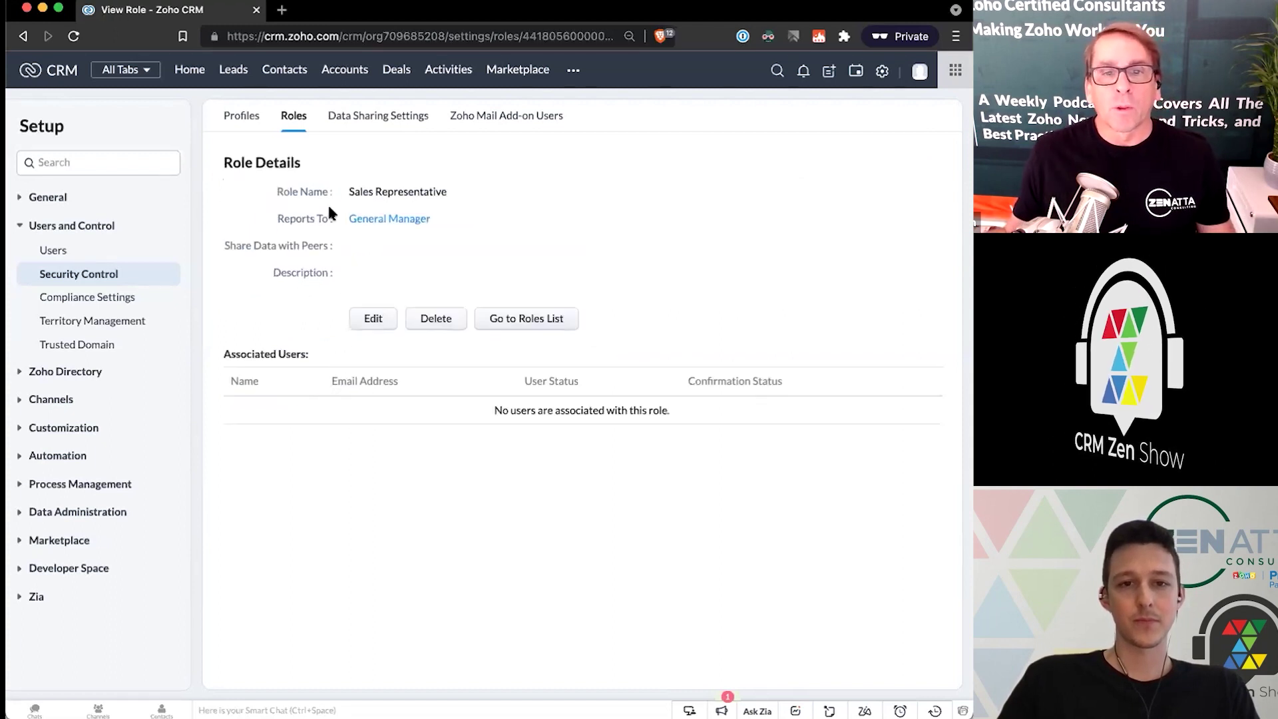
Step: Add a Customer Service role reporting to General Manager, with Share Data with Peers enabled, and save it
{"action": "left_click", "coordinate": [300, 126]}
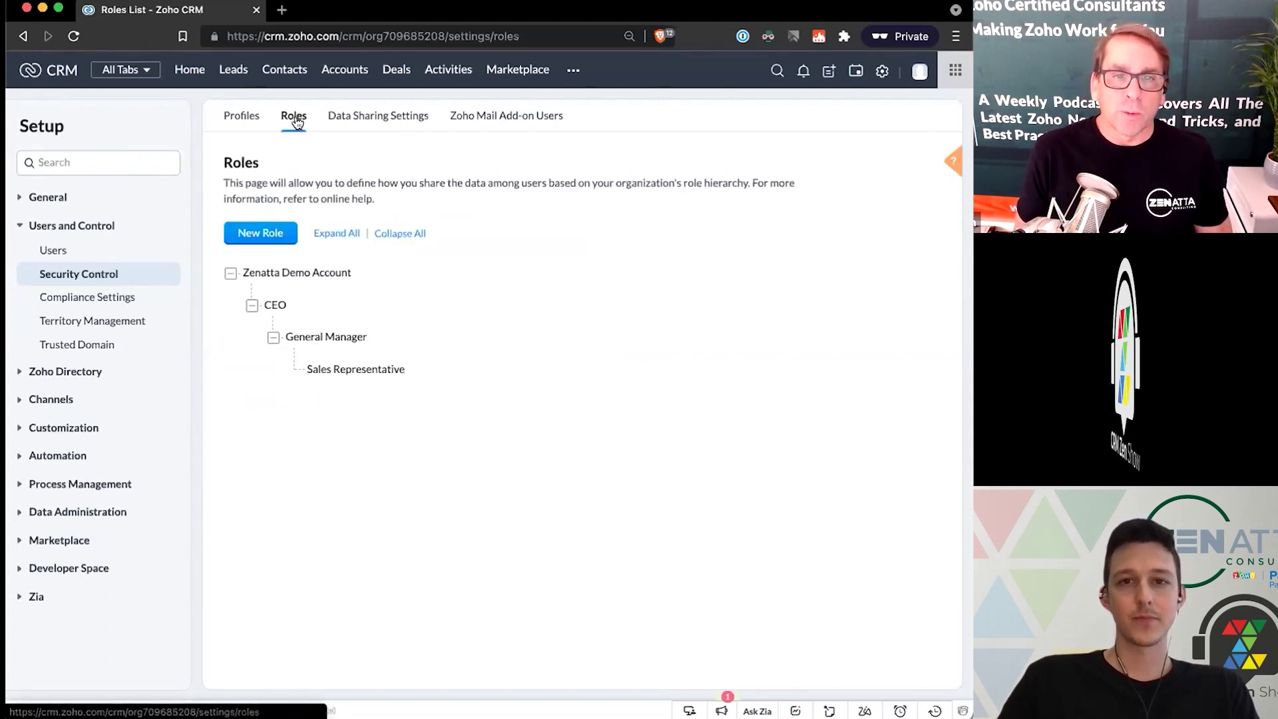
{"action": "mouse_move", "coordinate": [391, 338]}
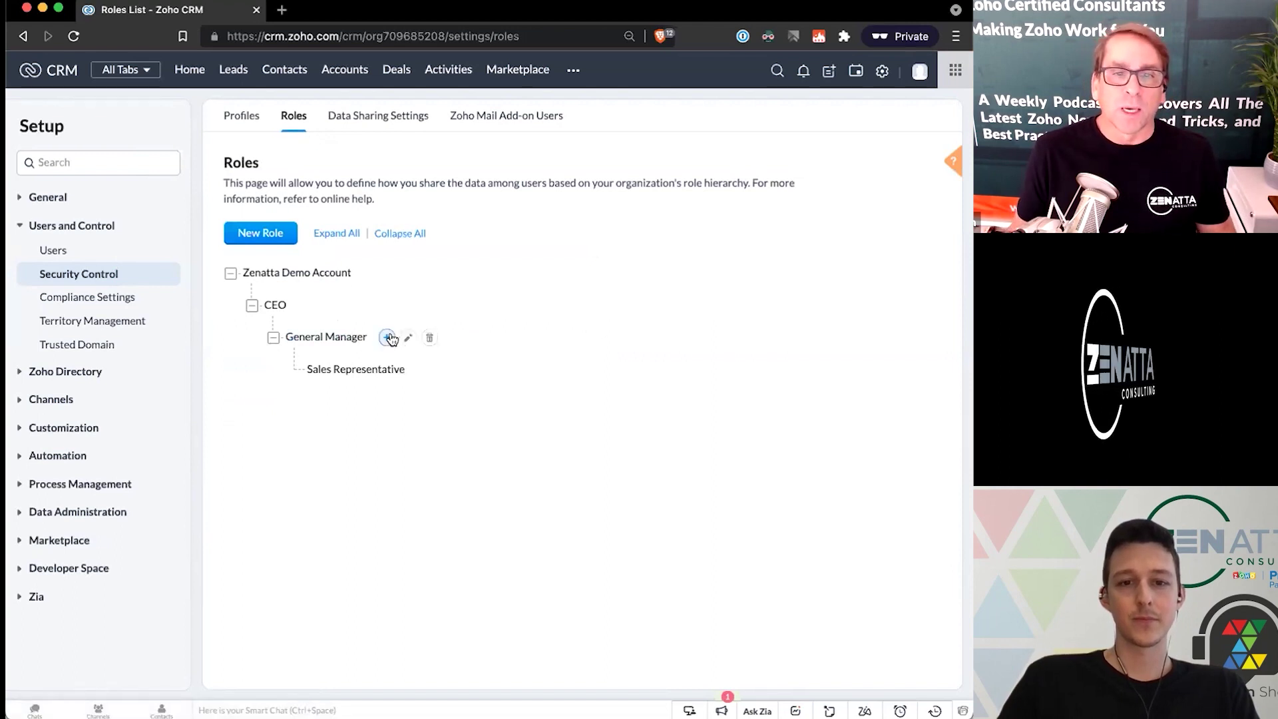
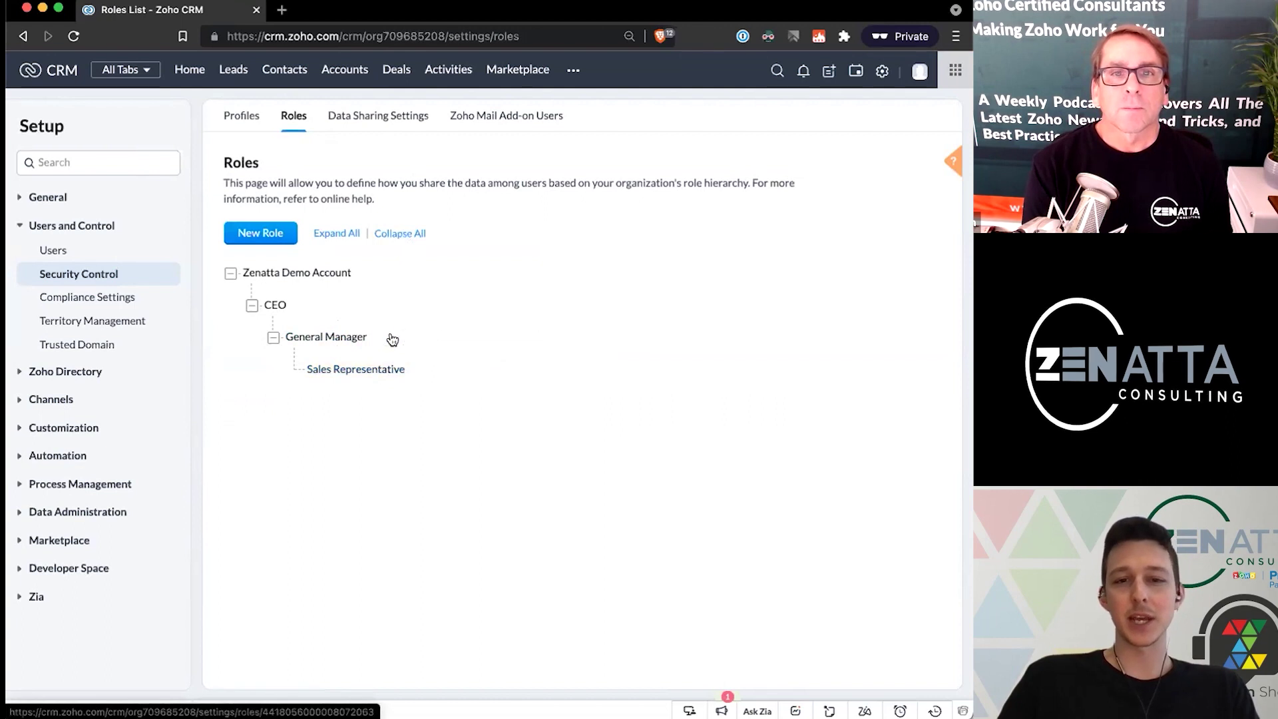
{"action": "left_click", "coordinate": [388, 337]}
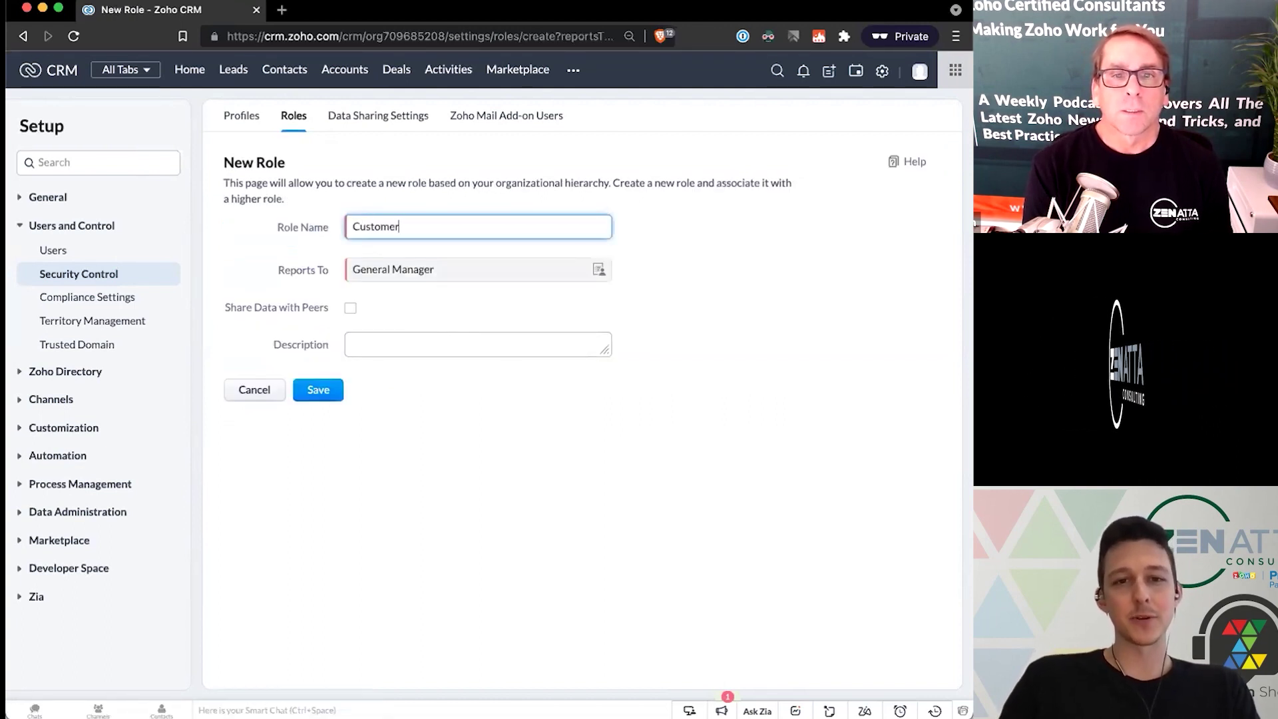
{"action": "left_click", "coordinate": [427, 190]}
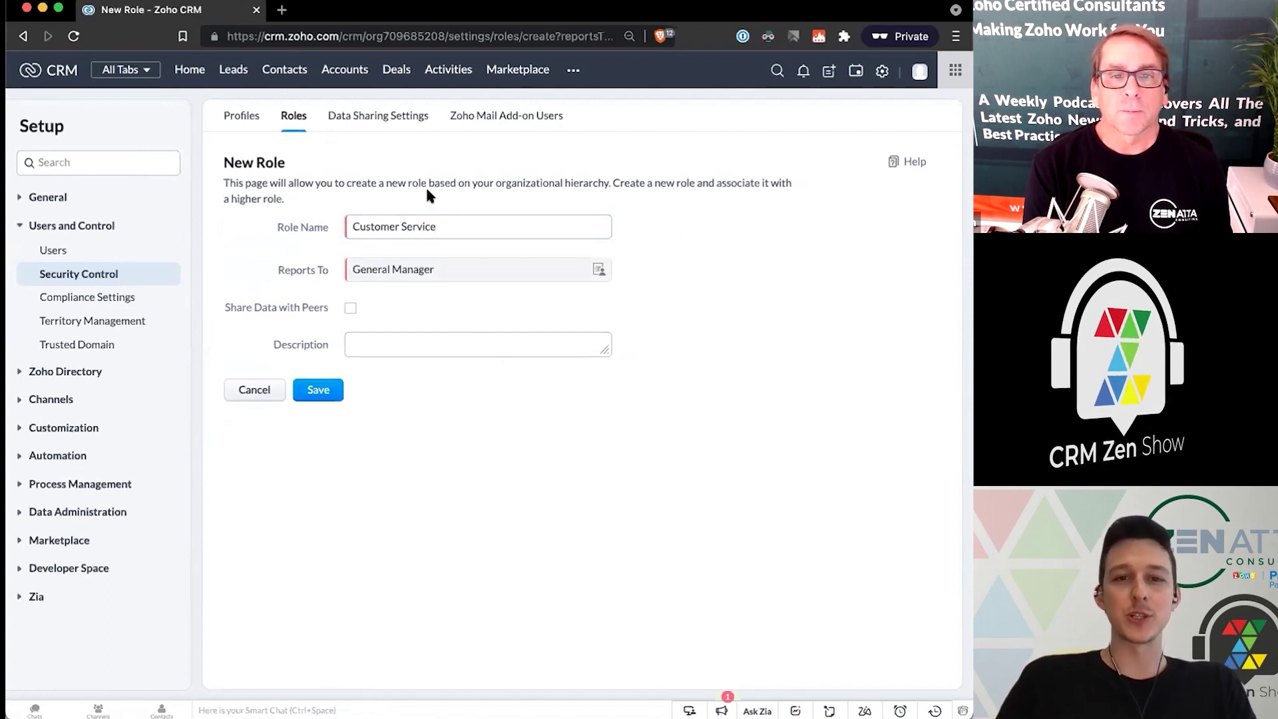
{"action": "left_click", "coordinate": [350, 307]}
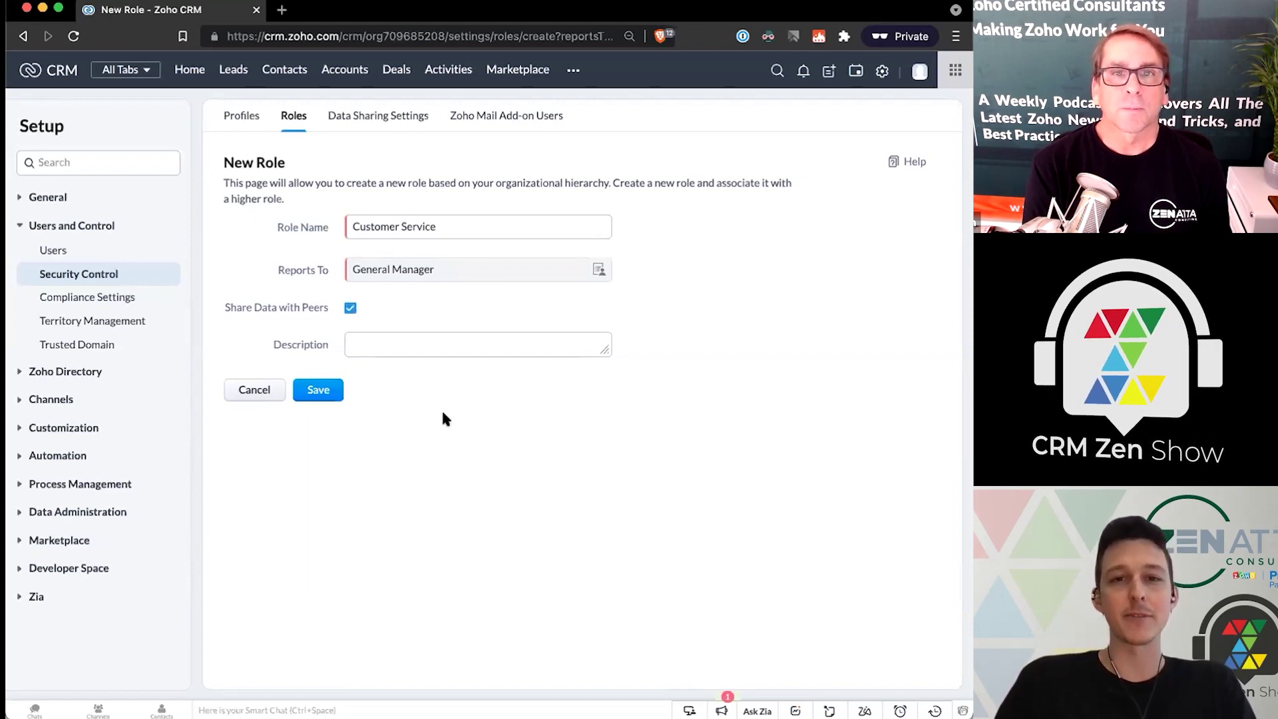
{"action": "left_click", "coordinate": [319, 397]}
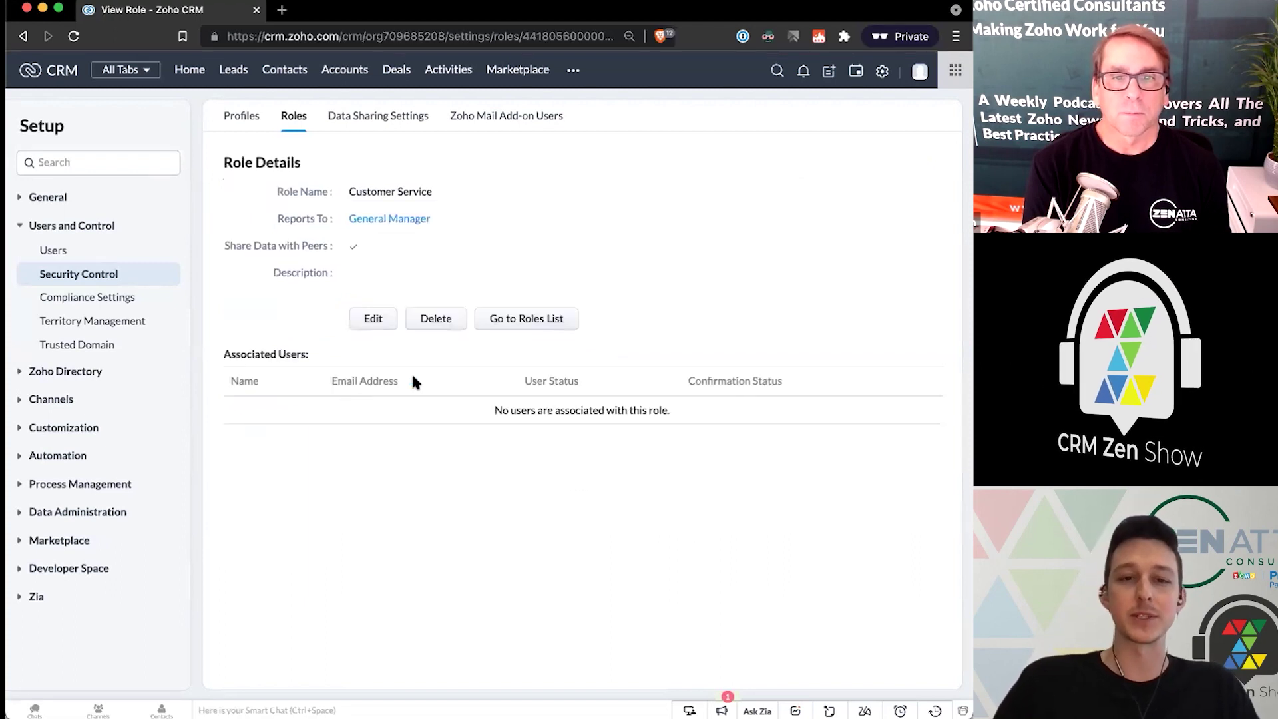
Step: Compare the role hierarchy, the default data sharing permissions and the list of profiles
{"action": "left_click", "coordinate": [295, 115]}
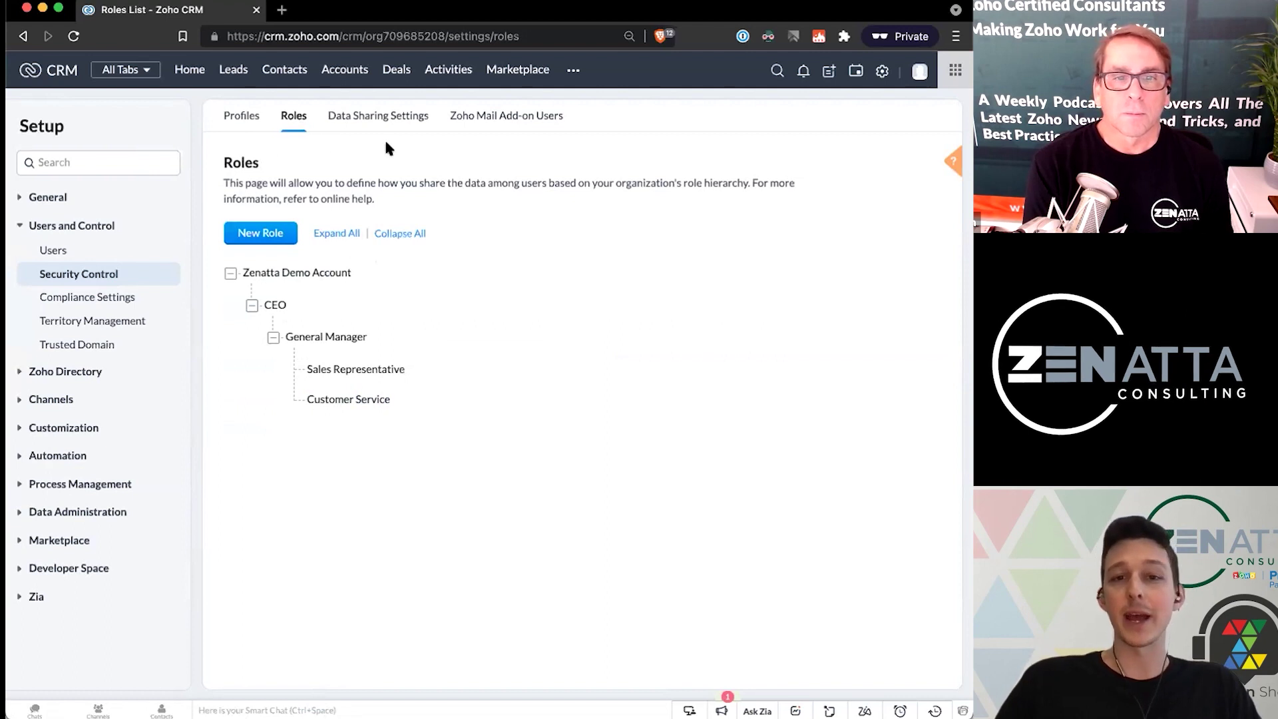
{"action": "left_click", "coordinate": [376, 119]}
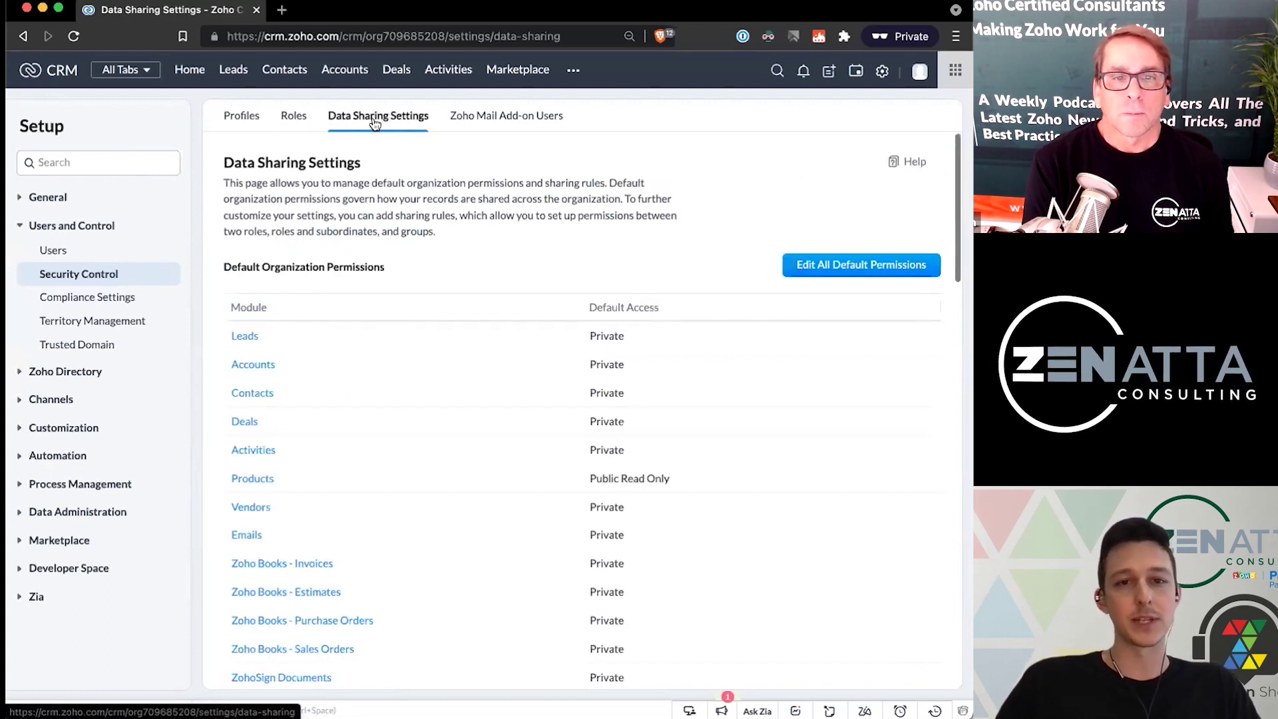
{"action": "left_click", "coordinate": [297, 120]}
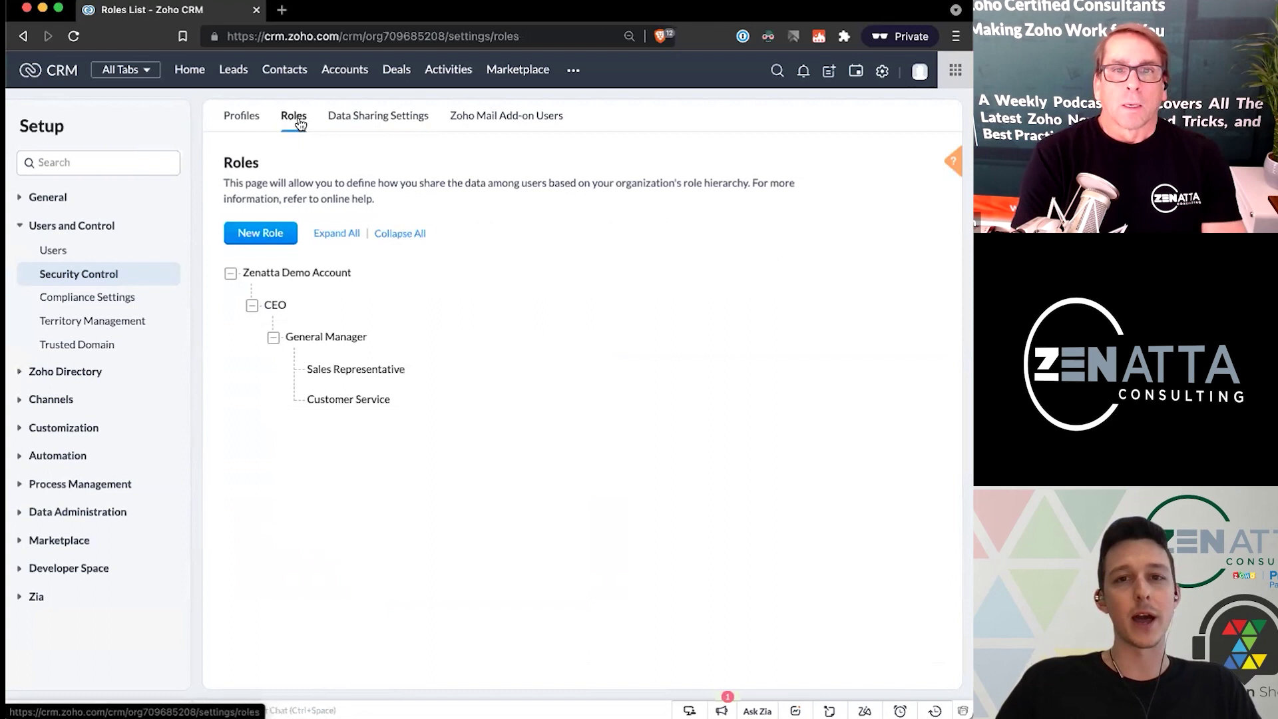
{"action": "left_click", "coordinate": [249, 125]}
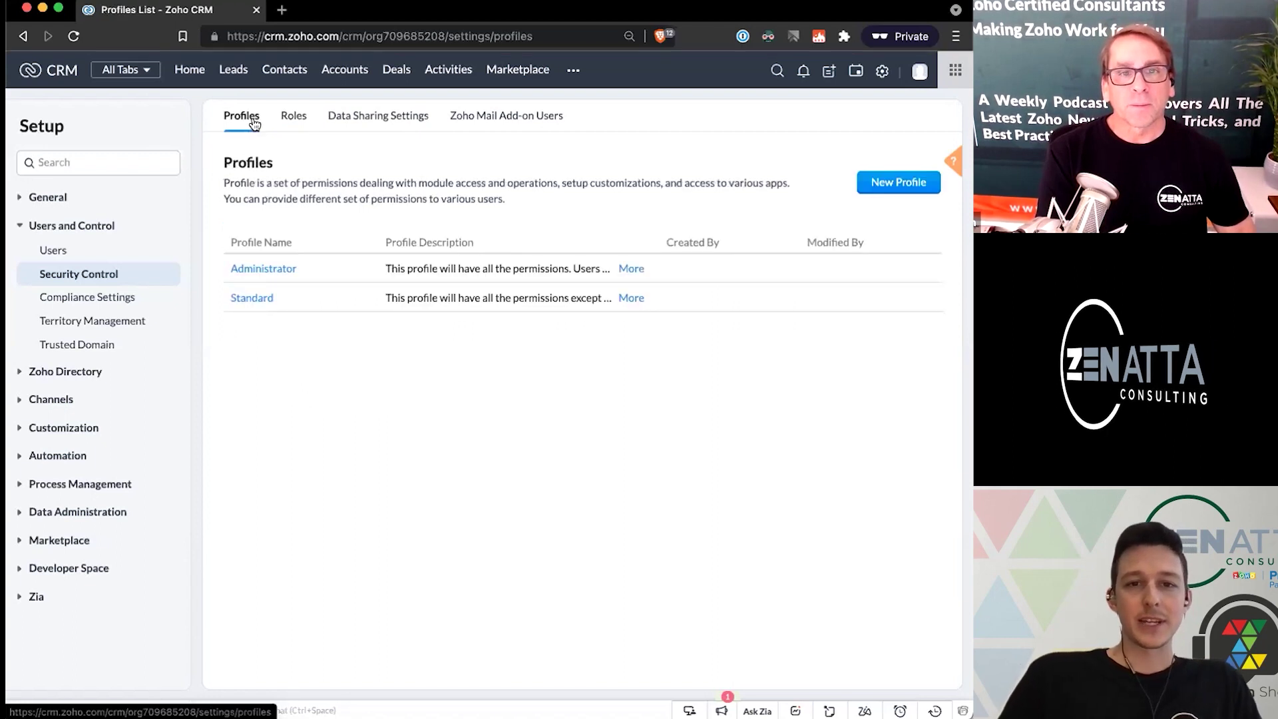
{"action": "left_click_drag", "start_coordinate": [512, 198], "coordinate": [228, 159]}
{"action": "left_click", "coordinate": [268, 159]}
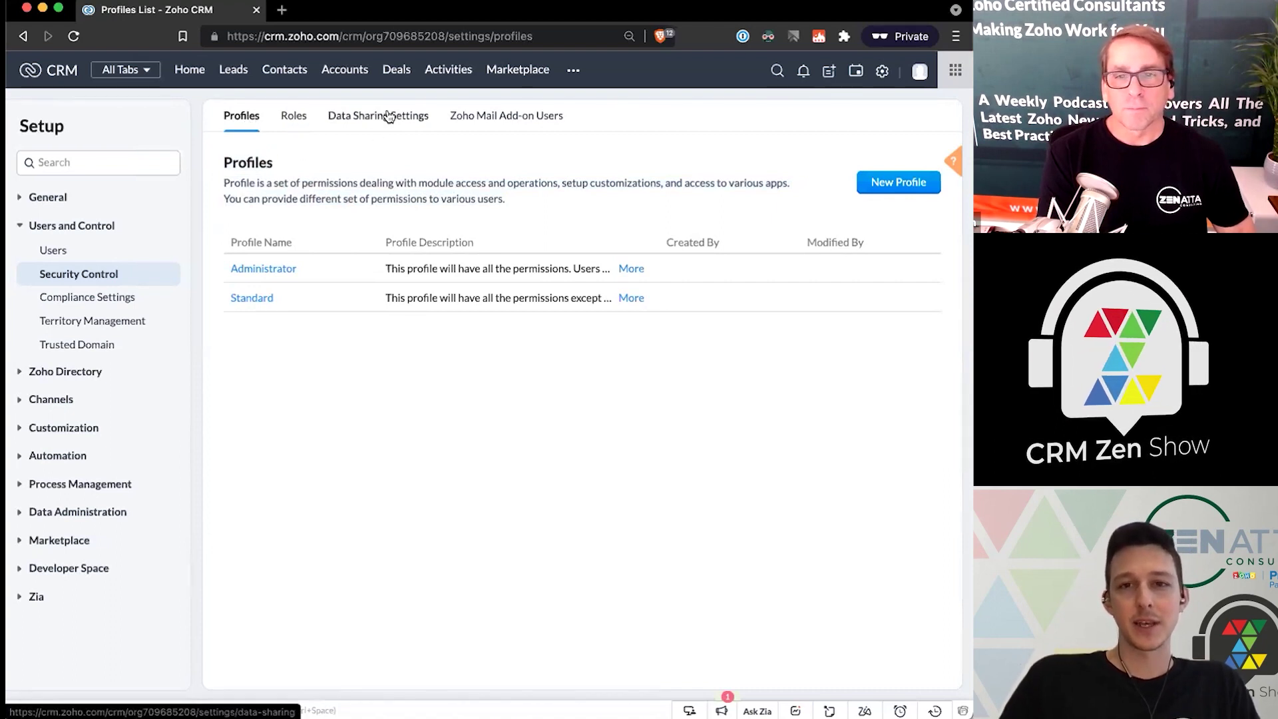
{"action": "left_click_drag", "start_coordinate": [209, 262], "coordinate": [376, 274]}
{"action": "left_click", "coordinate": [342, 211]}
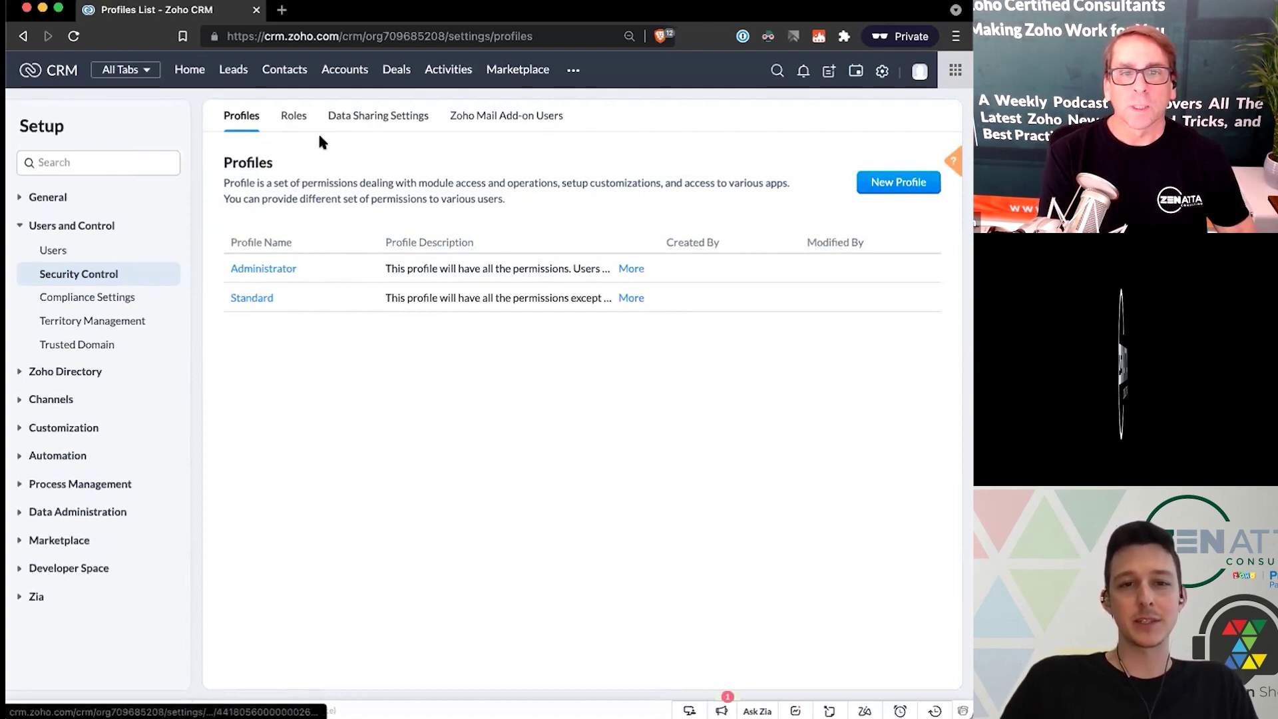
{"action": "left_click", "coordinate": [294, 118]}
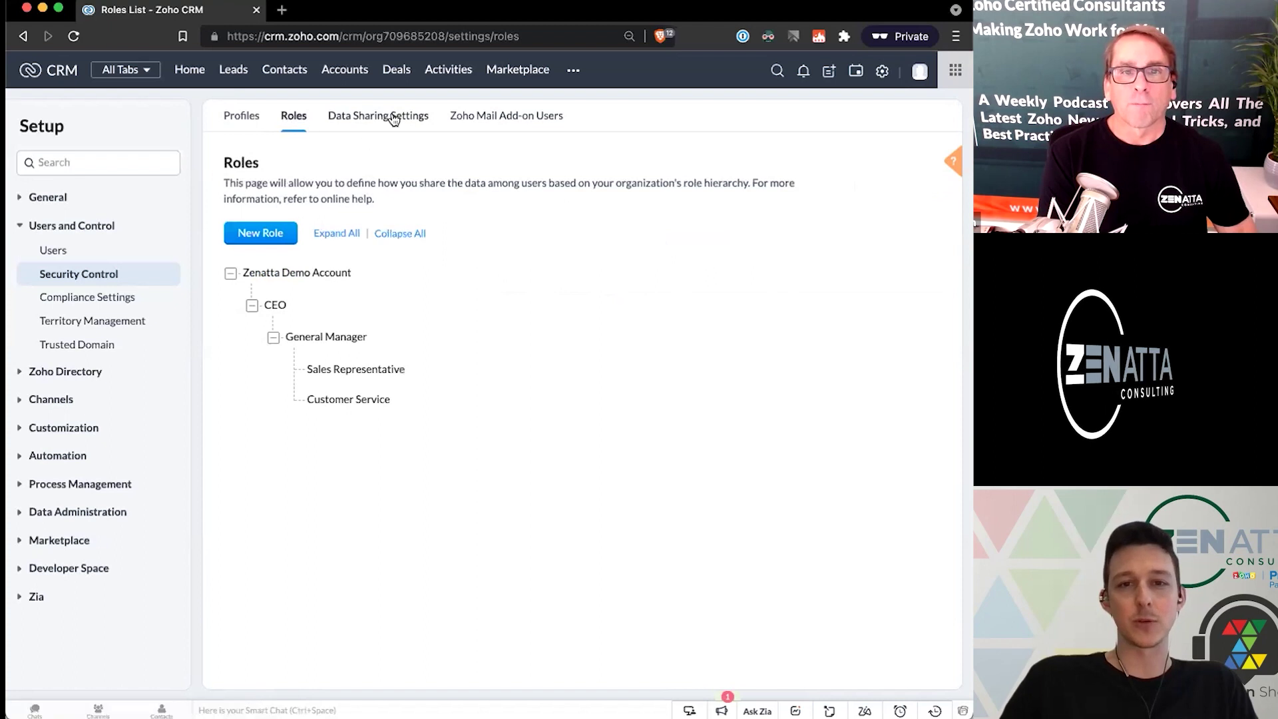
{"action": "left_click", "coordinate": [241, 118]}
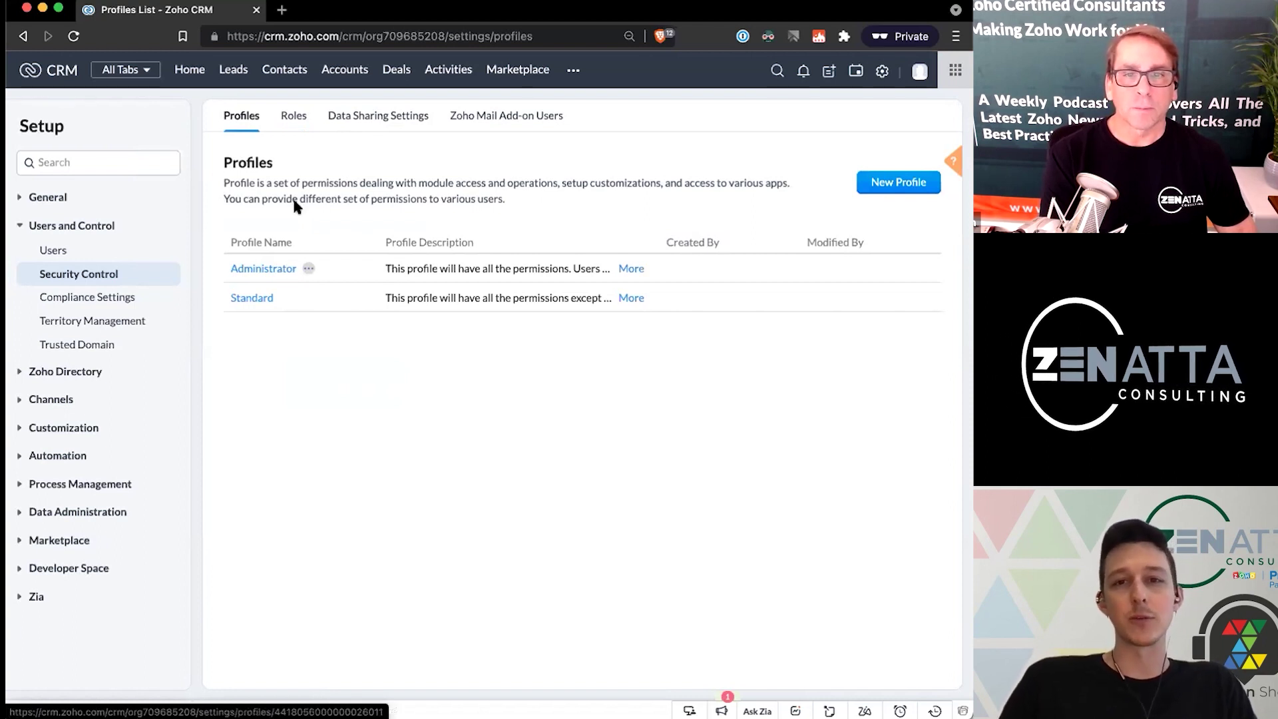
Step: Open the Standard profile and review its basic module permissions
{"action": "left_click", "coordinate": [250, 300]}
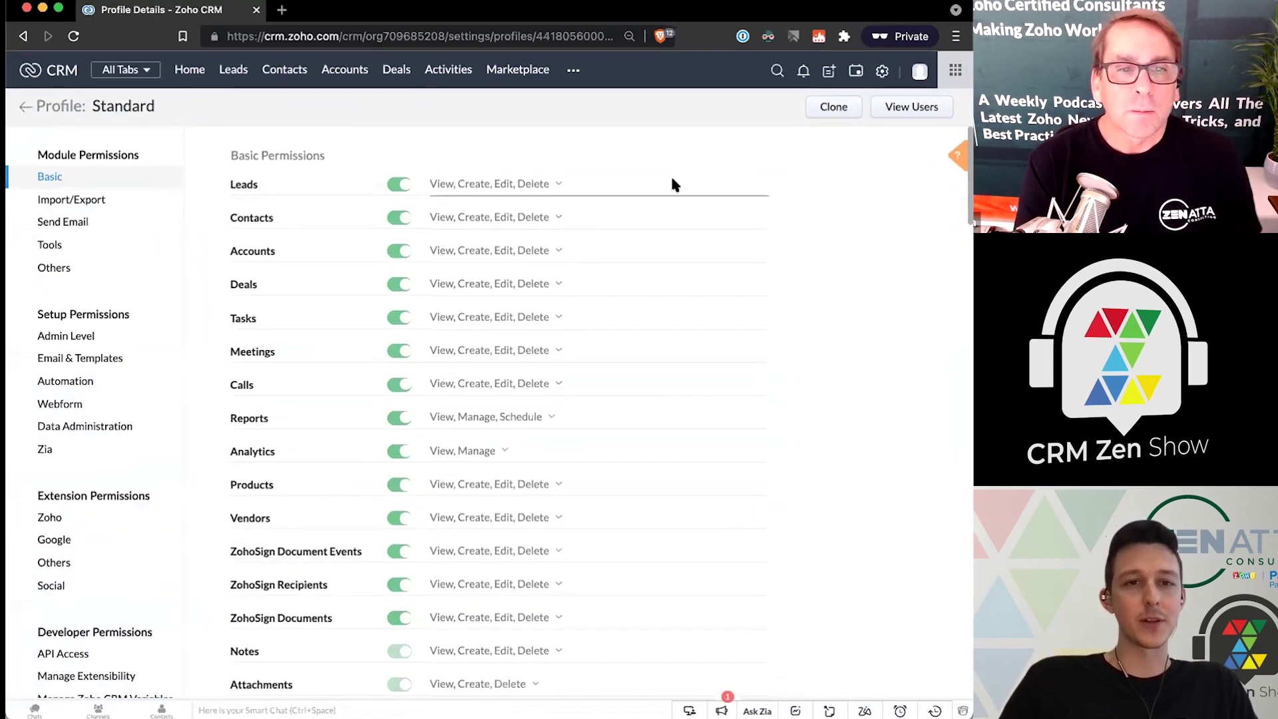
{"action": "scroll", "coordinate": [239, 126], "scroll_direction": "down", "scroll_amount": 1}
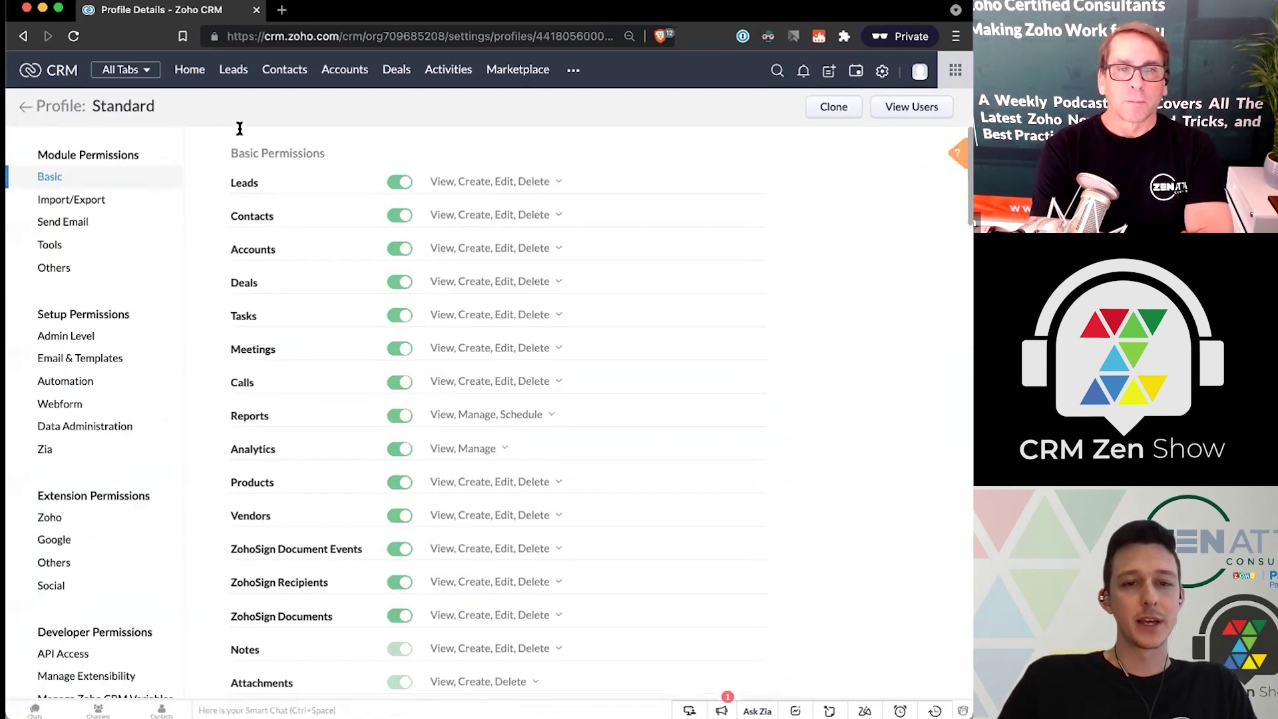
{"action": "scroll", "coordinate": [243, 148], "scroll_direction": "up", "scroll_amount": 1}
{"action": "left_click_drag", "start_coordinate": [232, 145], "coordinate": [326, 140]}
{"action": "left_click", "coordinate": [327, 148]}
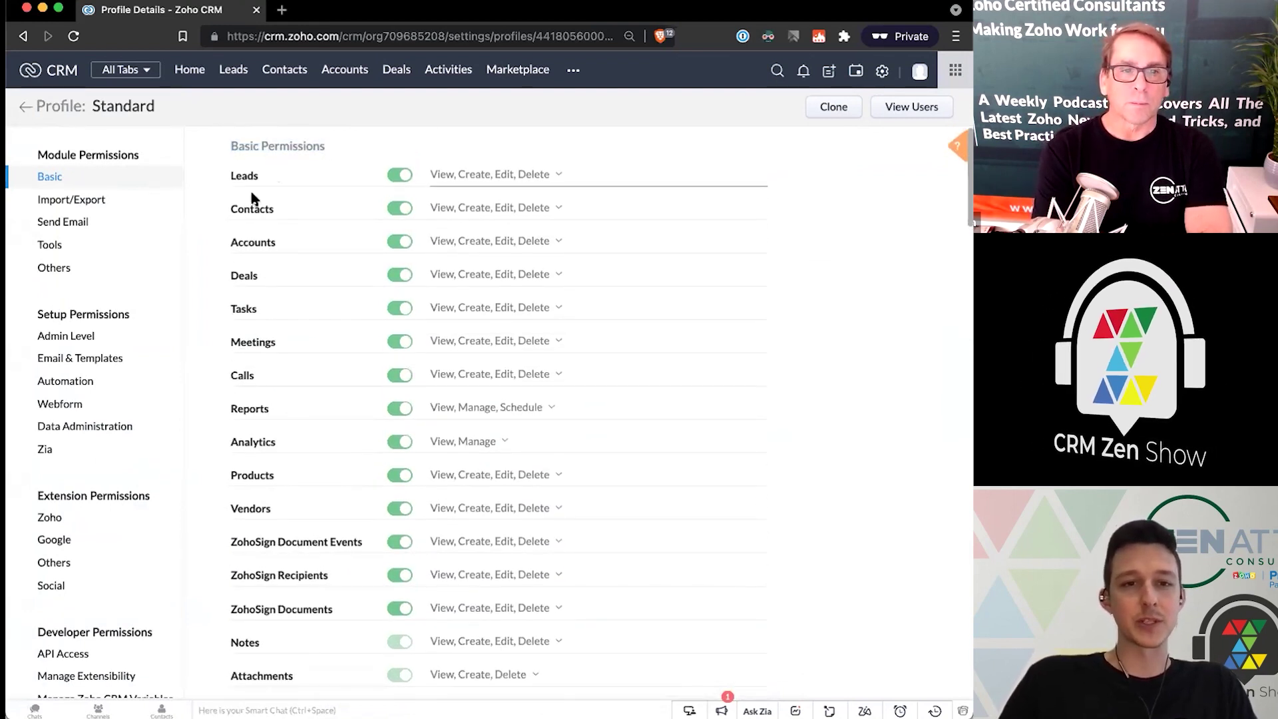
{"action": "left_click_drag", "start_coordinate": [94, 107], "coordinate": [157, 107]}
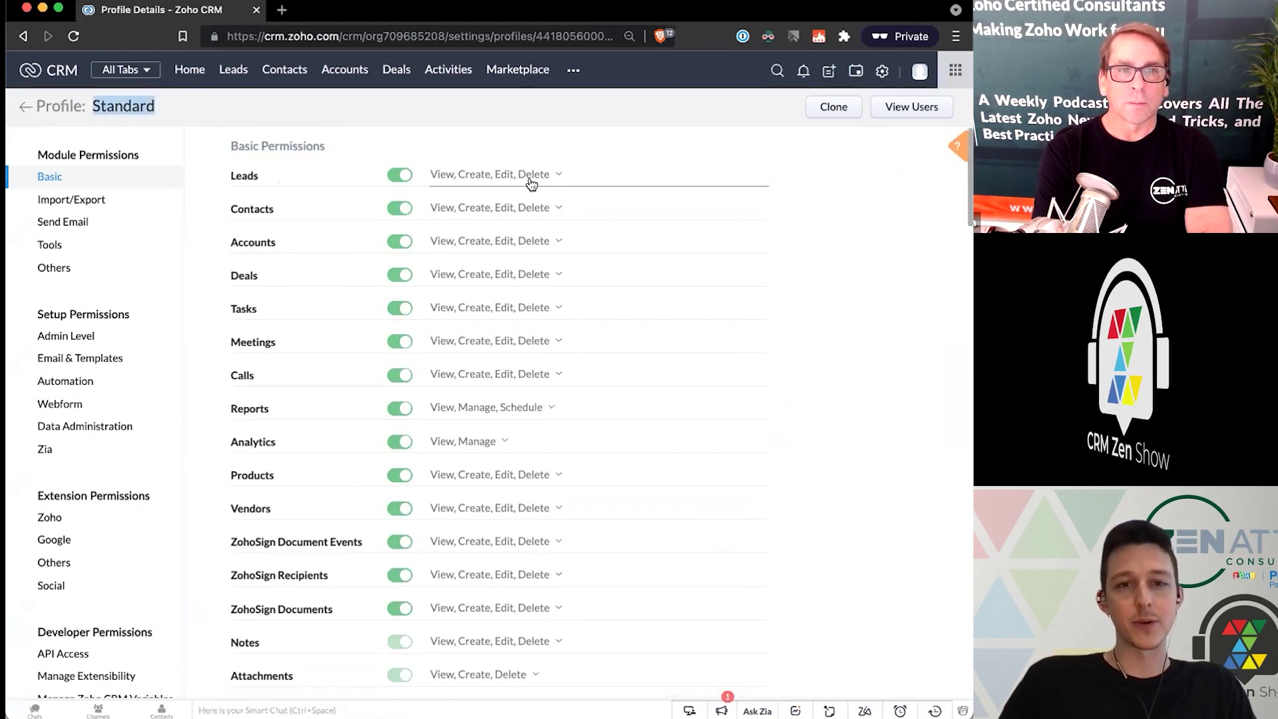
Step: Remove the Delete permission for the Leads module from the Standard profile
{"action": "left_click", "coordinate": [531, 183]}
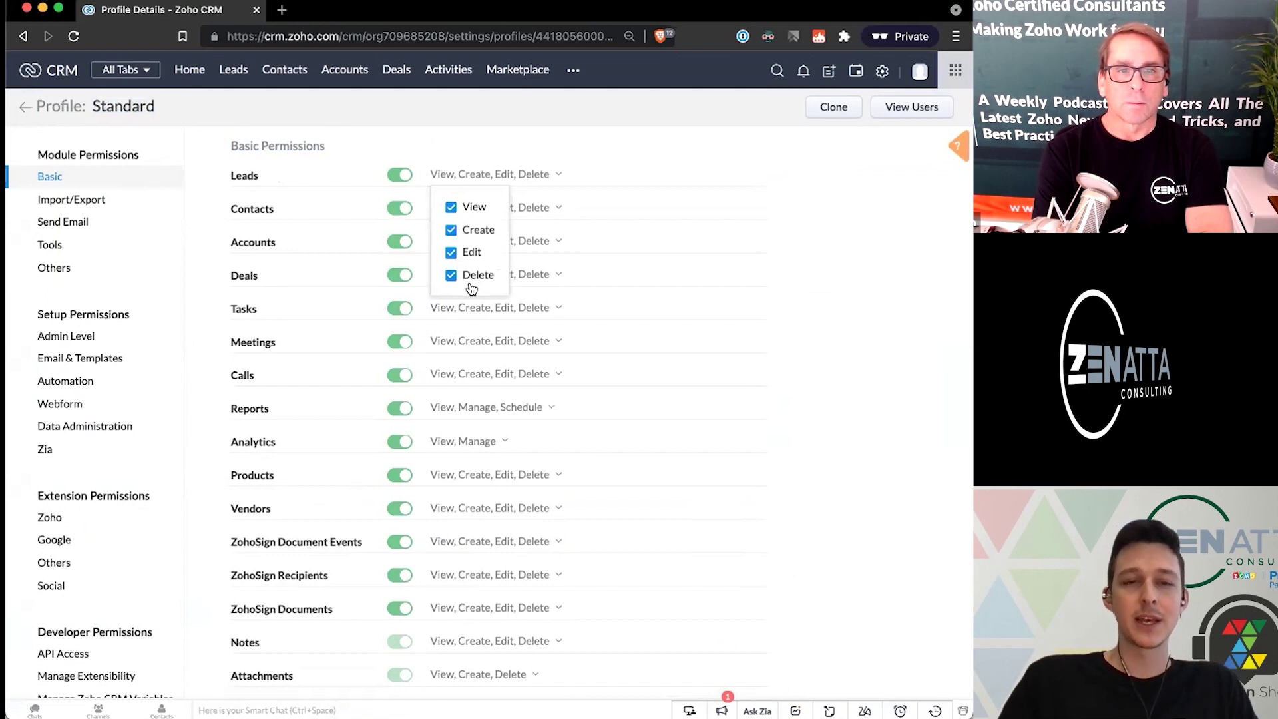
{"action": "left_click", "coordinate": [441, 129]}
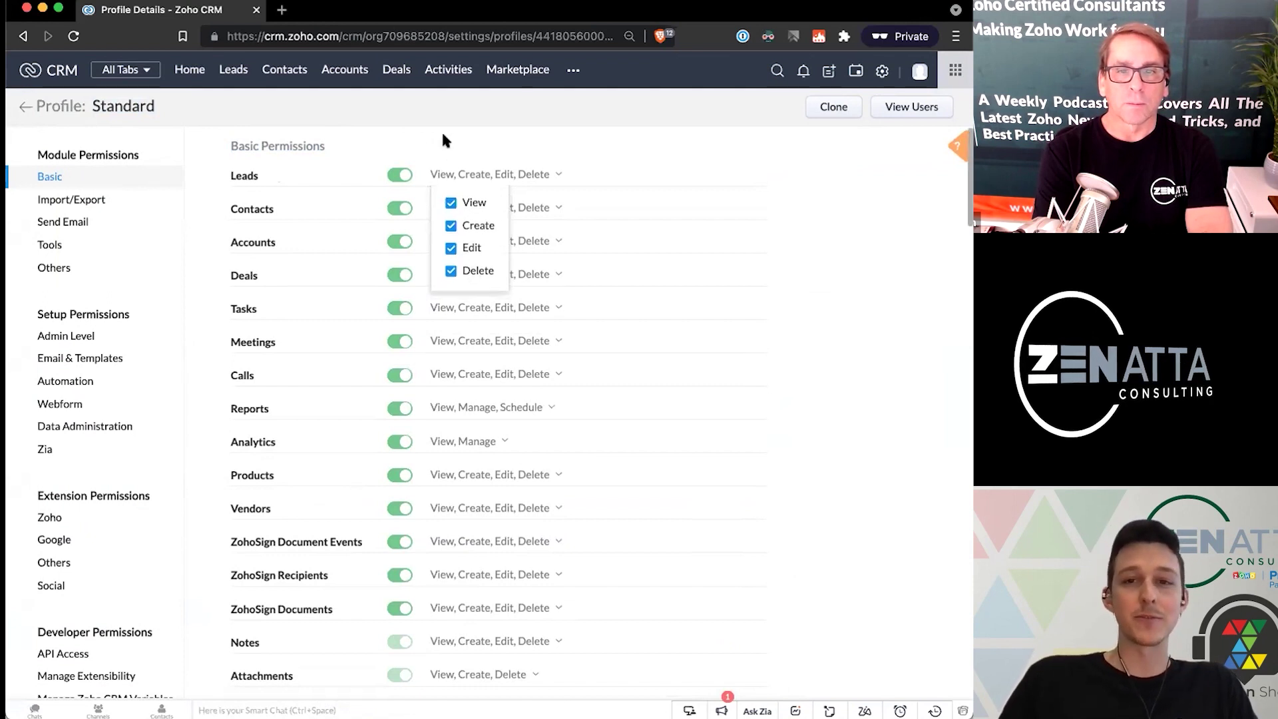
{"action": "left_click", "coordinate": [508, 175]}
{"action": "left_click", "coordinate": [469, 275]}
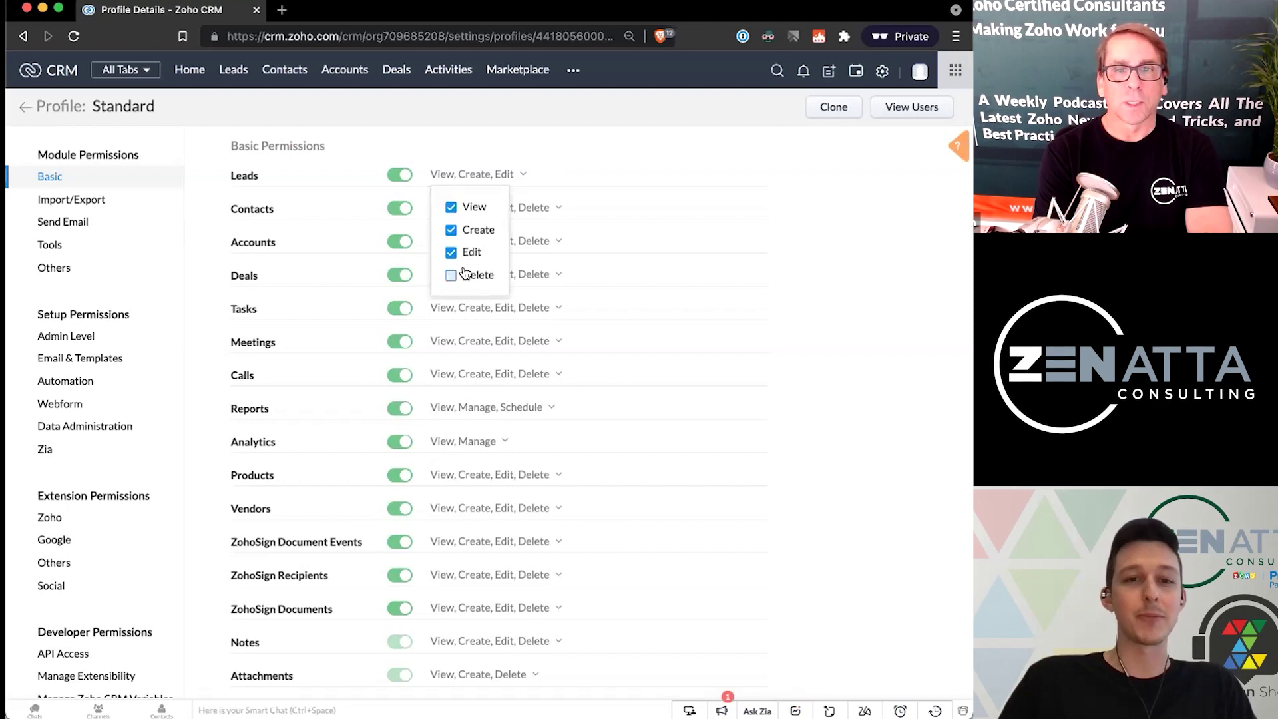
Step: Restore the Delete permission for the Leads module in the Standard profile
{"action": "left_click", "coordinate": [484, 126]}
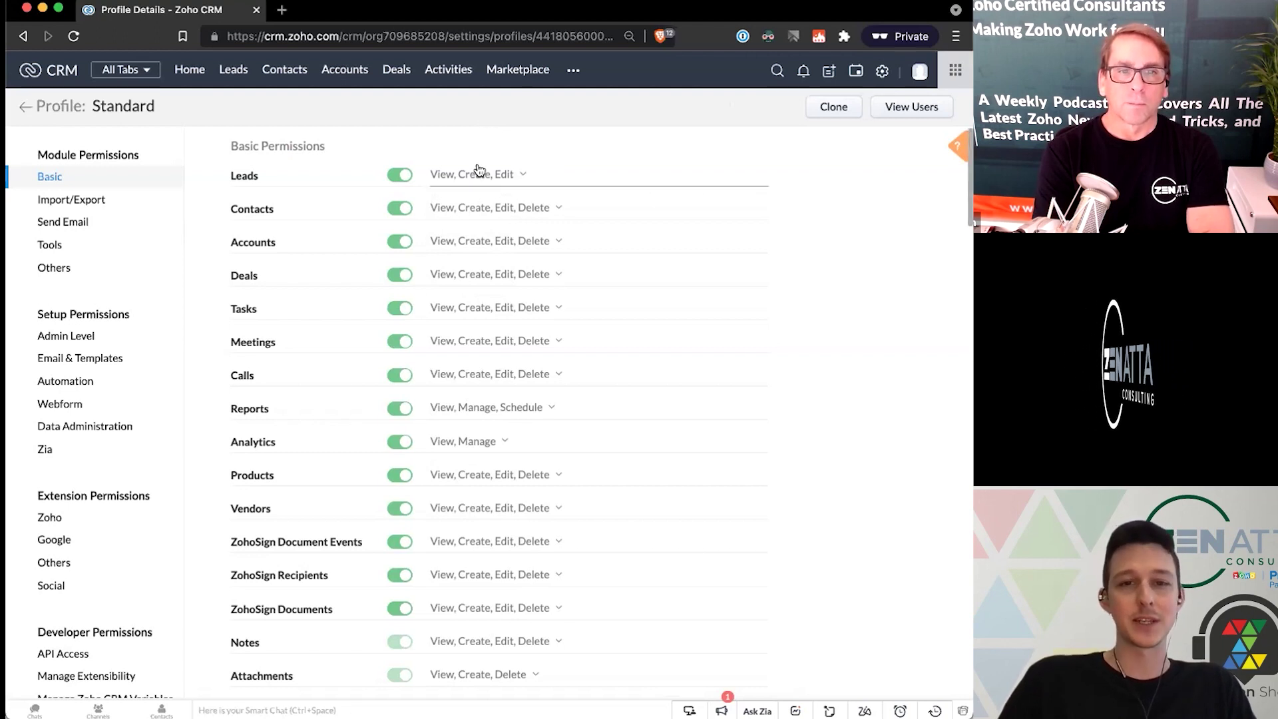
{"action": "left_click", "coordinate": [476, 173]}
{"action": "left_click", "coordinate": [450, 277]}
{"action": "left_click", "coordinate": [461, 119]}
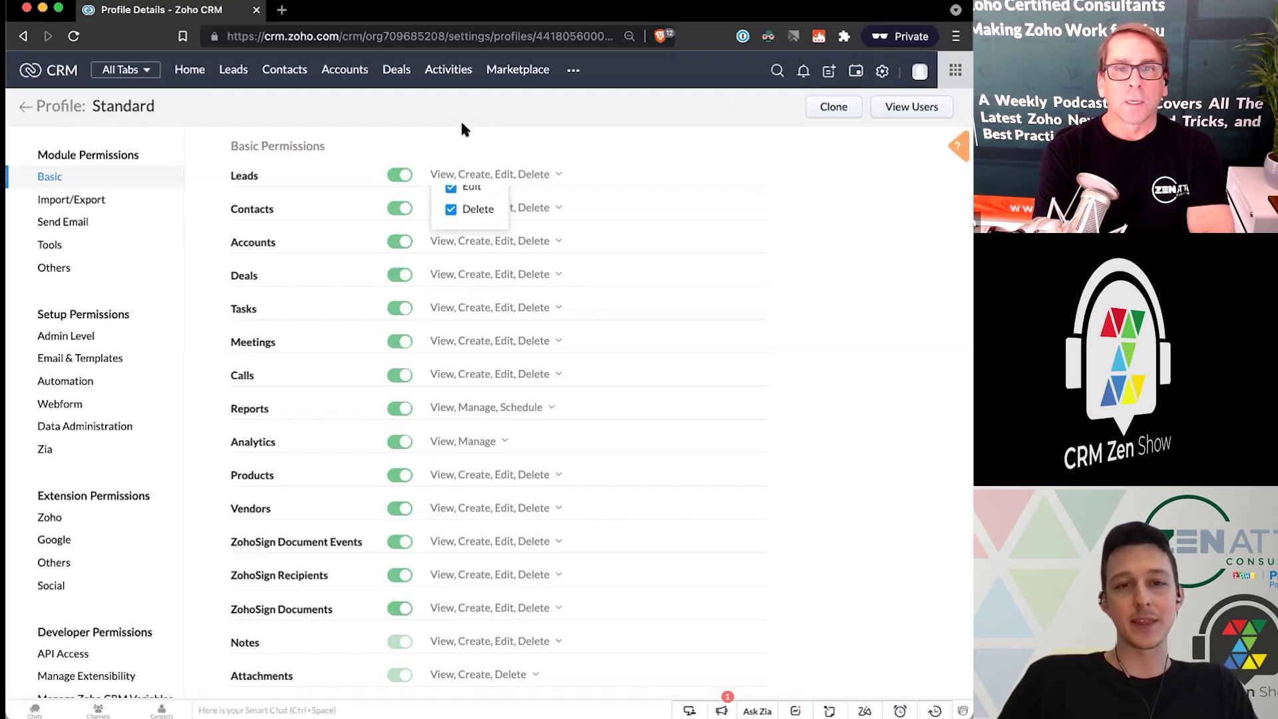
{"action": "double_click", "coordinate": [247, 177]}
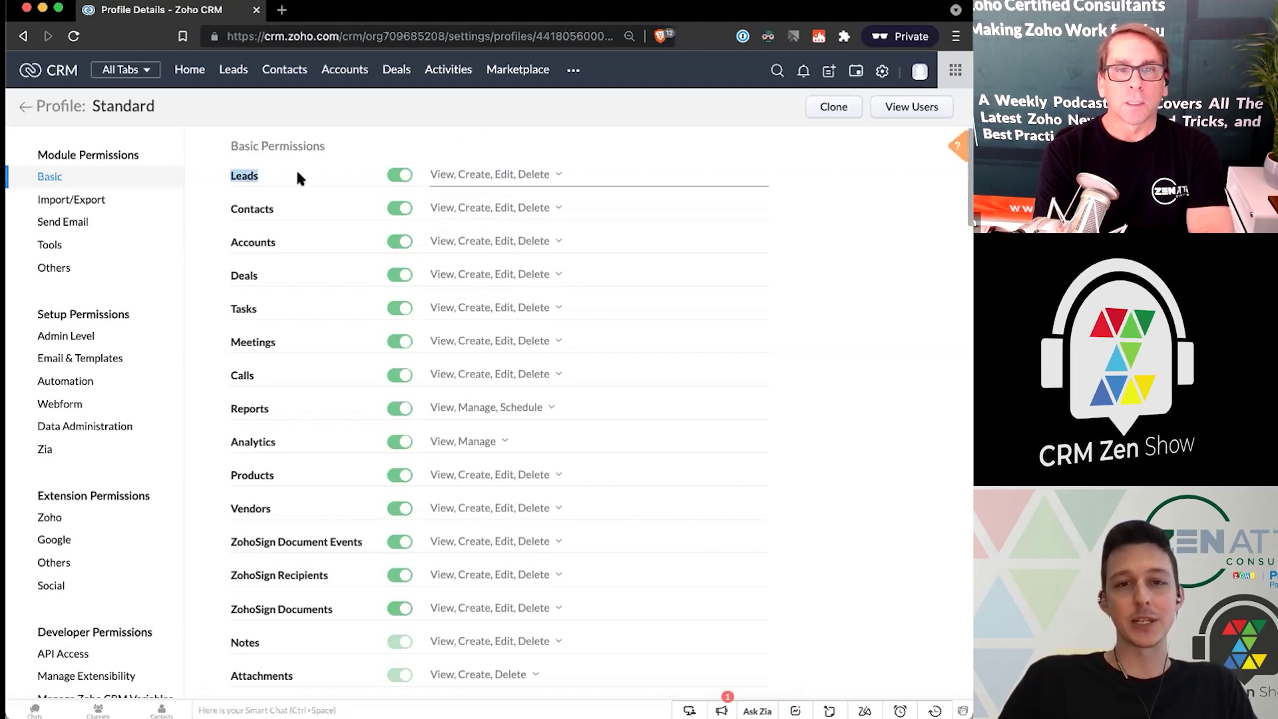
Step: Remove the Delete permission for the Contacts, Accounts and Deals modules from the Standard profile
{"action": "left_click", "coordinate": [480, 208]}
{"action": "left_click", "coordinate": [453, 309]}
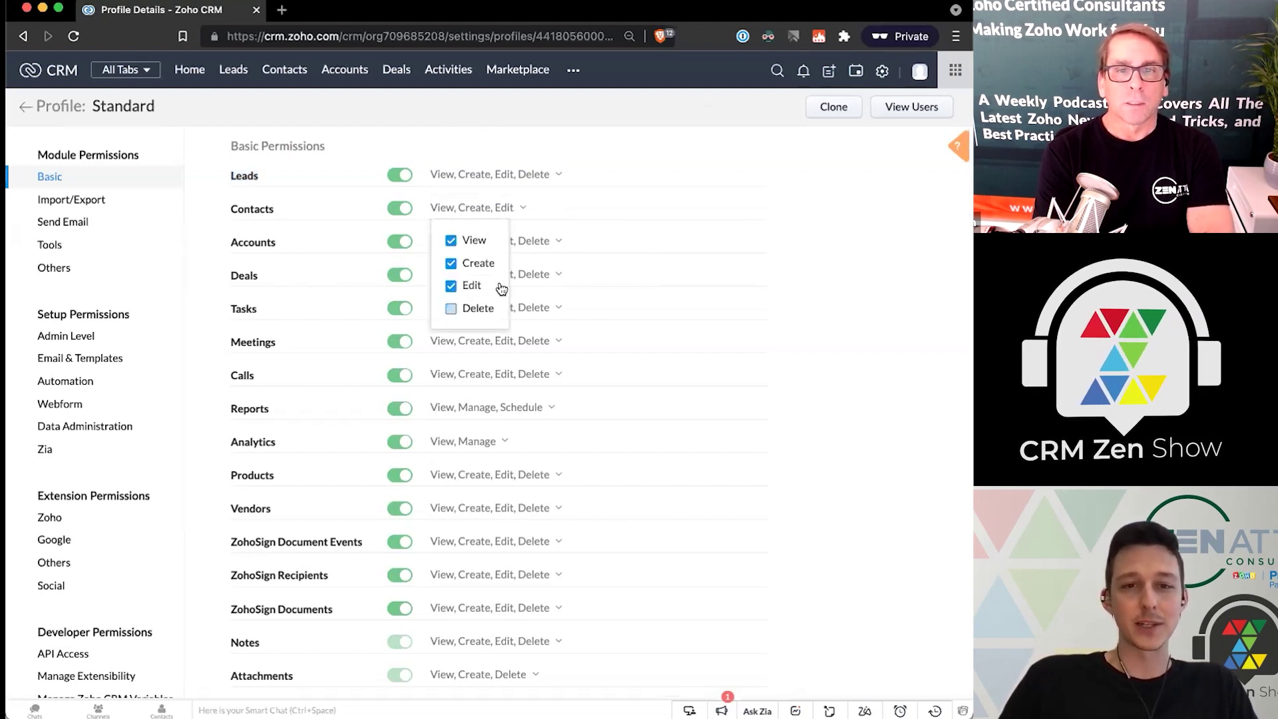
{"action": "left_click", "coordinate": [553, 242]}
{"action": "left_click", "coordinate": [471, 341]}
{"action": "left_click", "coordinate": [556, 274]}
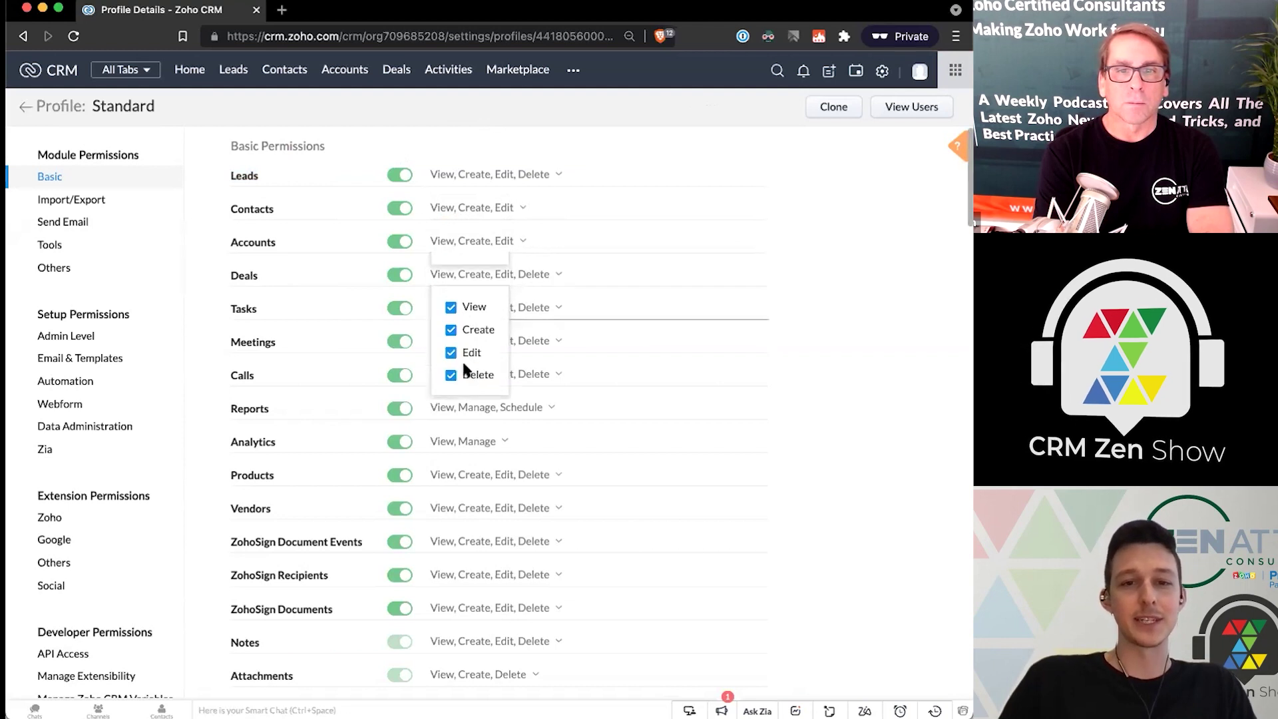
{"action": "left_click", "coordinate": [451, 375]}
{"action": "left_click", "coordinate": [494, 122]}
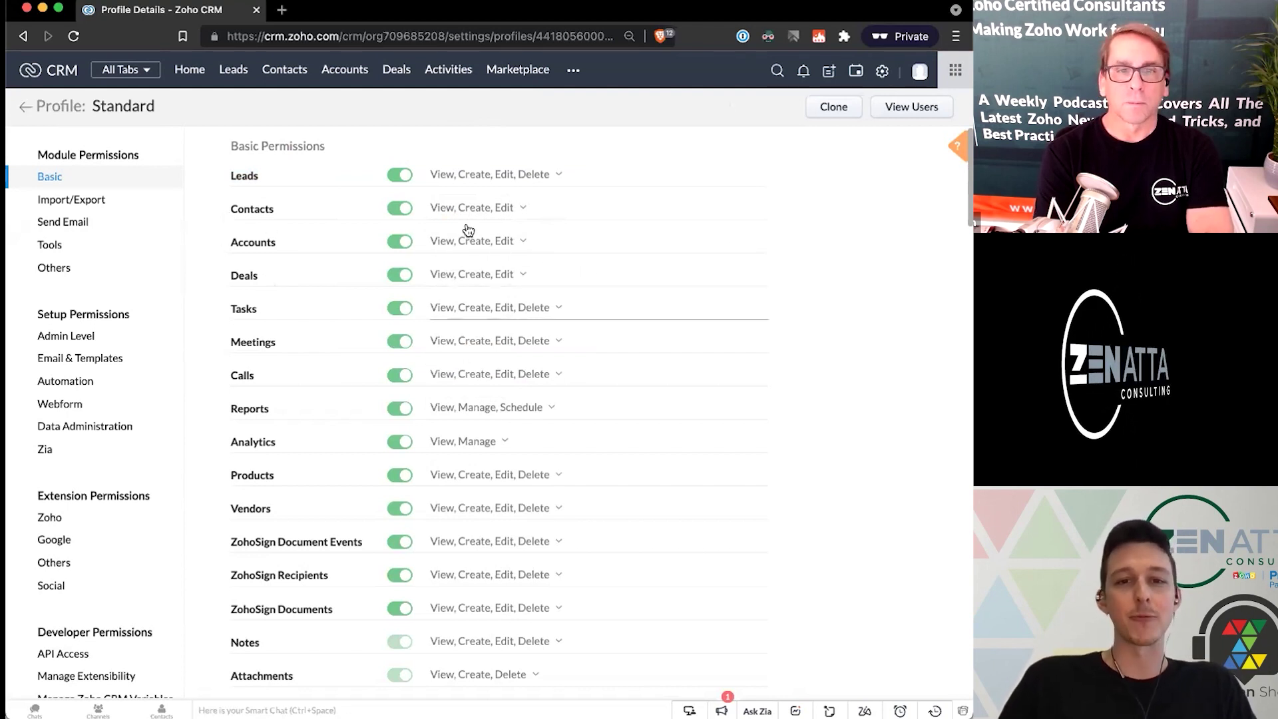
Step: Review the Standard profile's system-defined notice and its import/export, send email and tool permissions
{"action": "scroll", "coordinate": [527, 252], "scroll_direction": "down", "scroll_amount": 1}
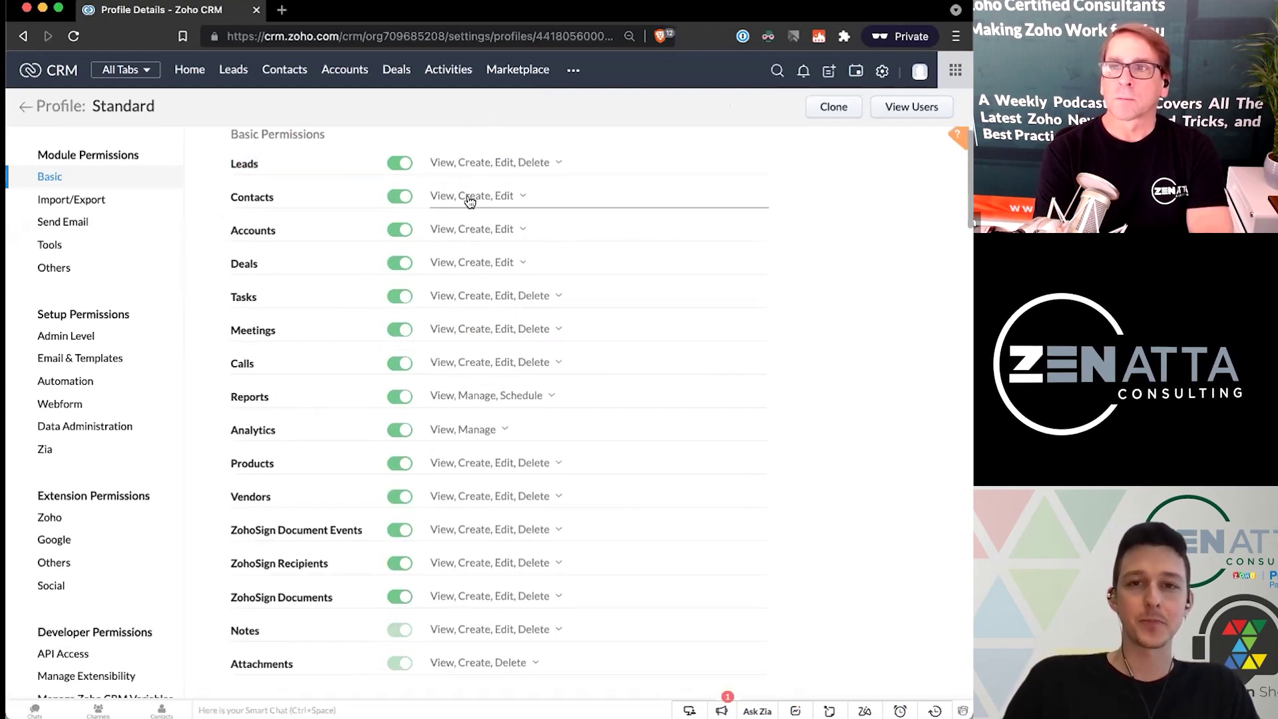
{"action": "scroll", "coordinate": [470, 201], "scroll_direction": "down", "scroll_amount": 8}
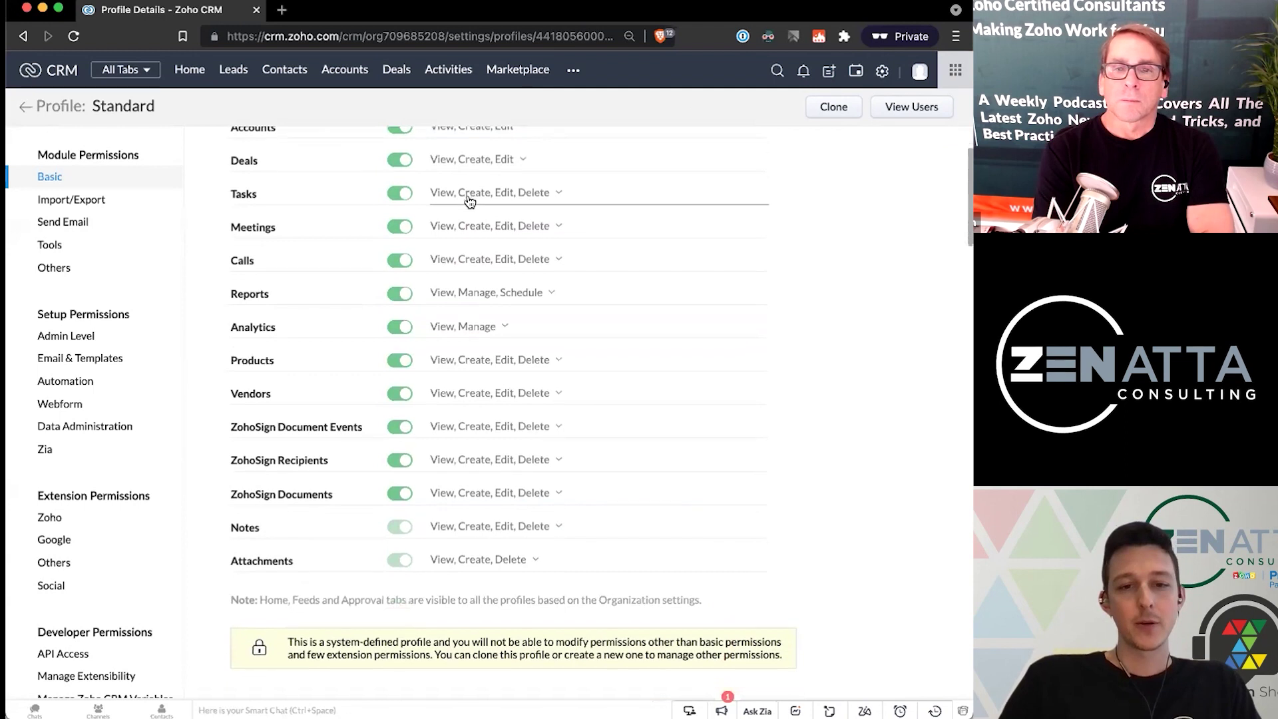
{"action": "scroll", "coordinate": [470, 201], "scroll_direction": "down", "scroll_amount": 6}
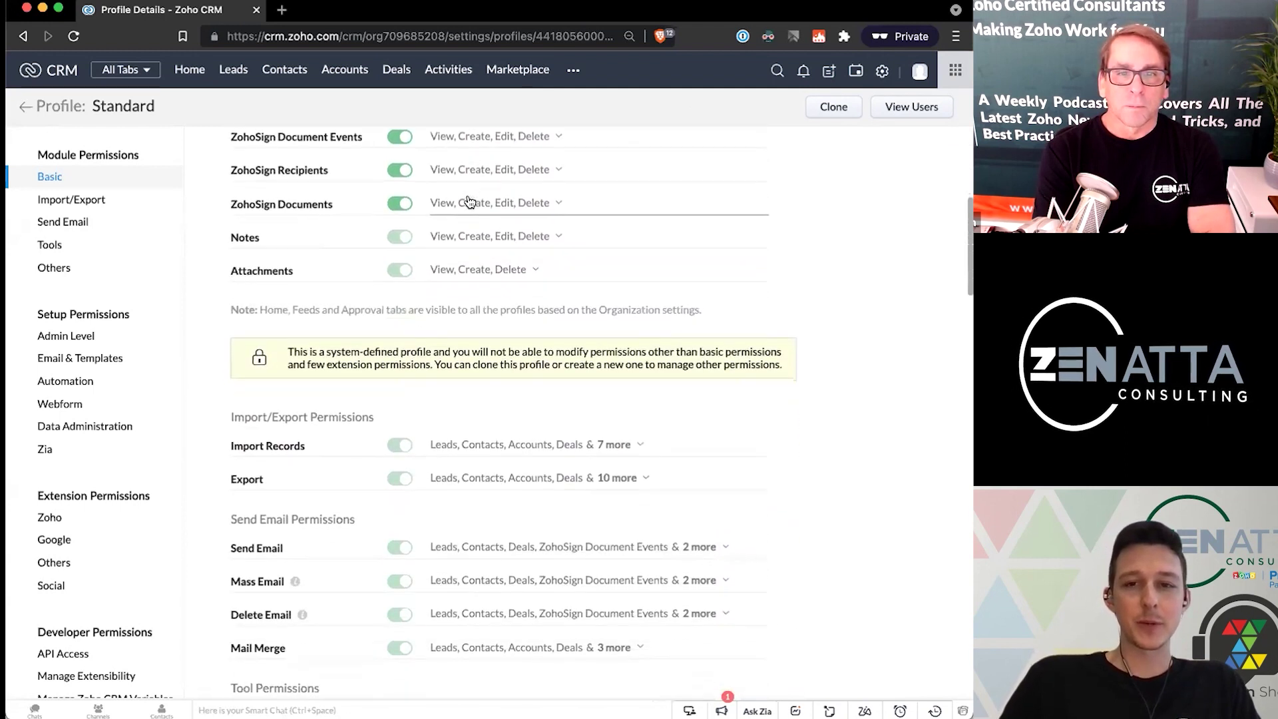
{"action": "scroll", "coordinate": [459, 250], "scroll_direction": "down", "scroll_amount": 5}
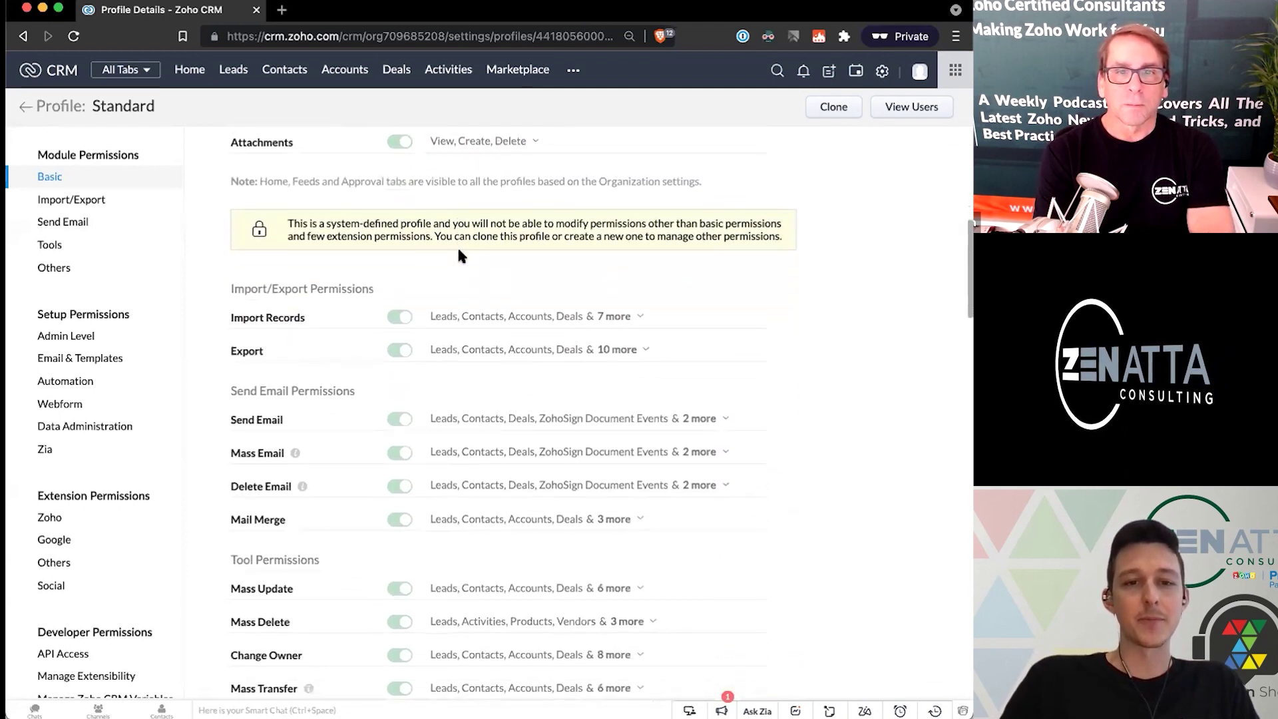
{"action": "left_click_drag", "start_coordinate": [222, 210], "coordinate": [381, 206]}
{"action": "left_click", "coordinate": [381, 210]}
{"action": "scroll", "coordinate": [381, 208], "scroll_direction": "down", "scroll_amount": 5}
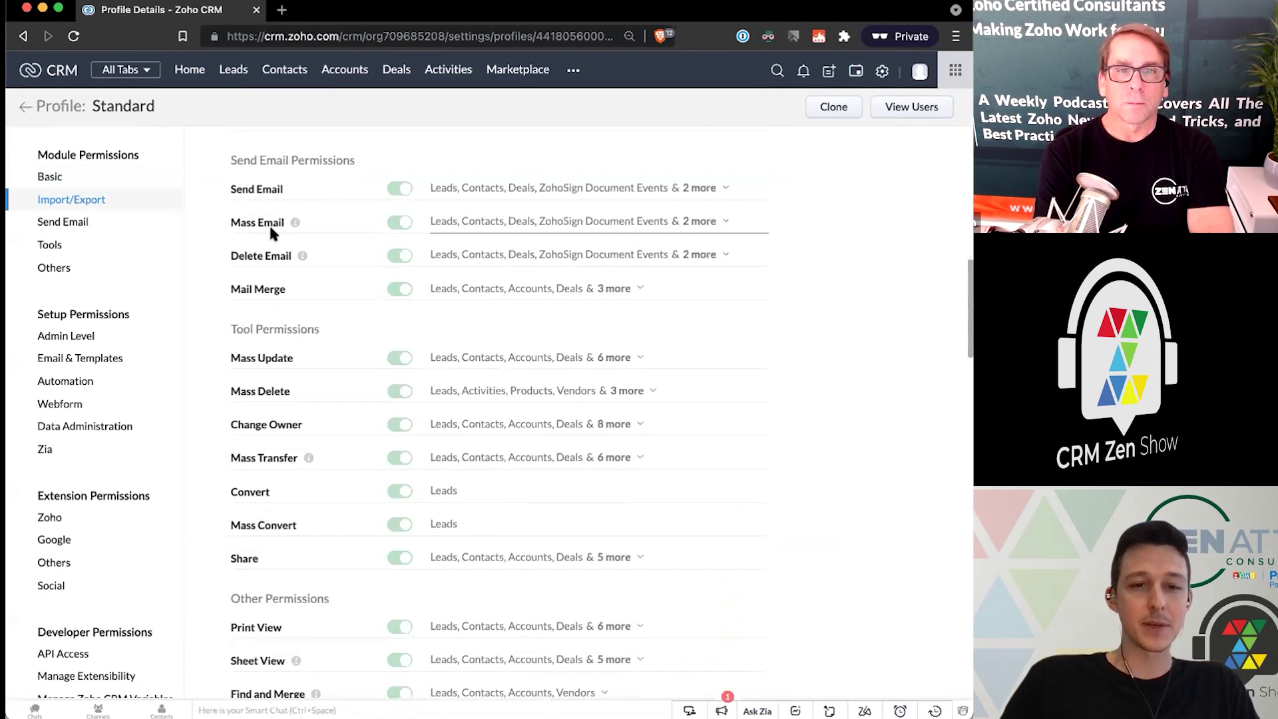
{"action": "scroll", "coordinate": [270, 232], "scroll_direction": "down", "scroll_amount": 1}
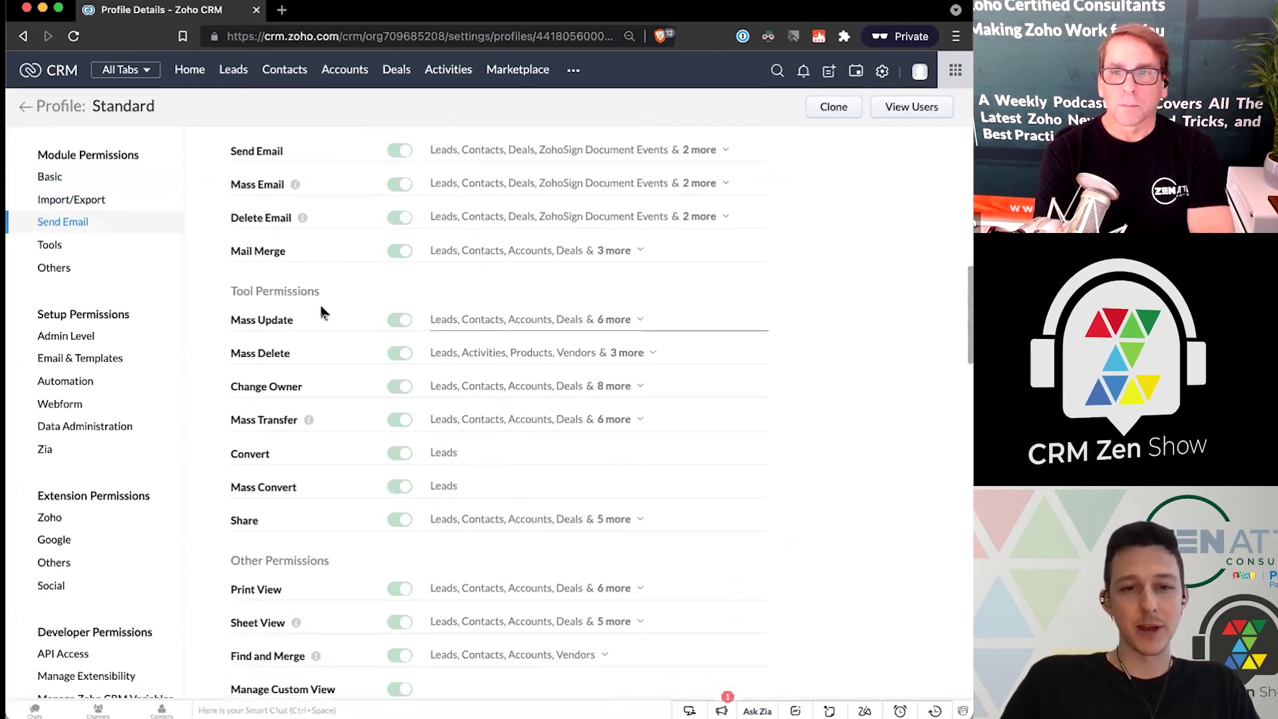
{"action": "left_click_drag", "start_coordinate": [233, 354], "coordinate": [302, 346]}
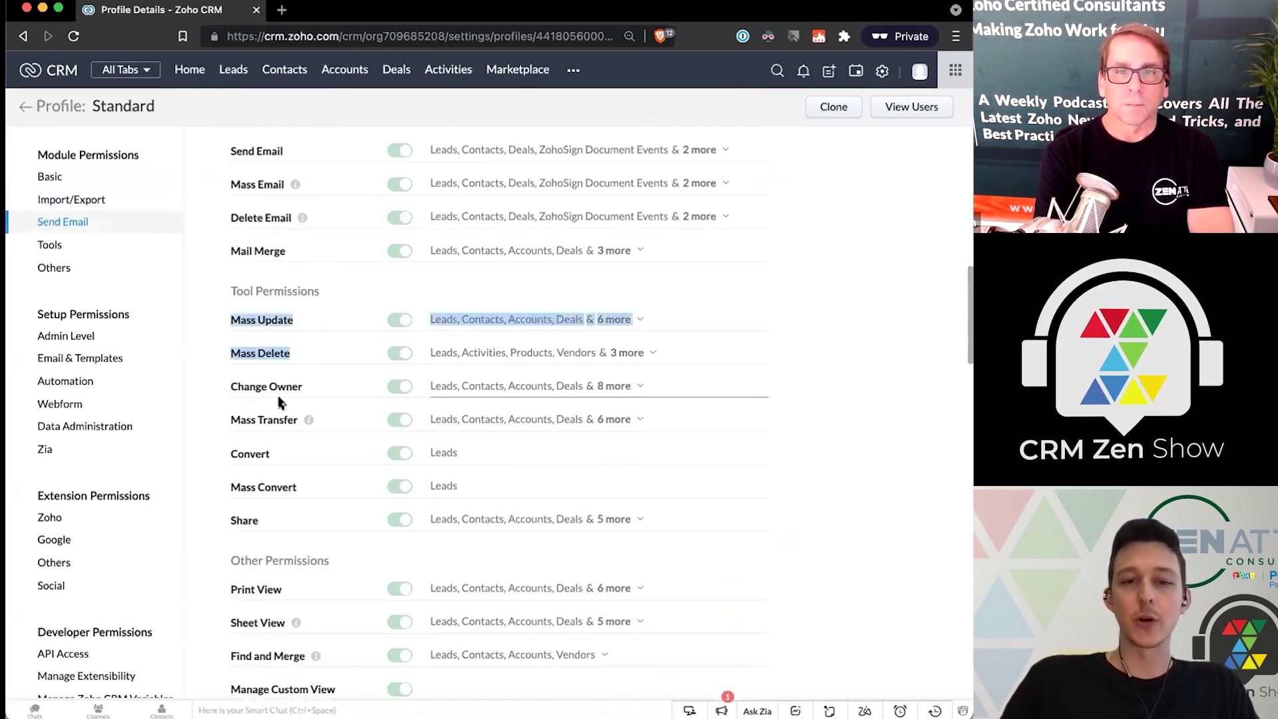
{"action": "left_click", "coordinate": [266, 291]}
Step: Examine the Standard profile's admin level permissions, such as User Management and Modules Customization, plus its email, automation and webform permissions
{"action": "scroll", "coordinate": [280, 293], "scroll_direction": "down", "scroll_amount": 1}
{"action": "scroll", "coordinate": [262, 459], "scroll_direction": "down", "scroll_amount": 9}
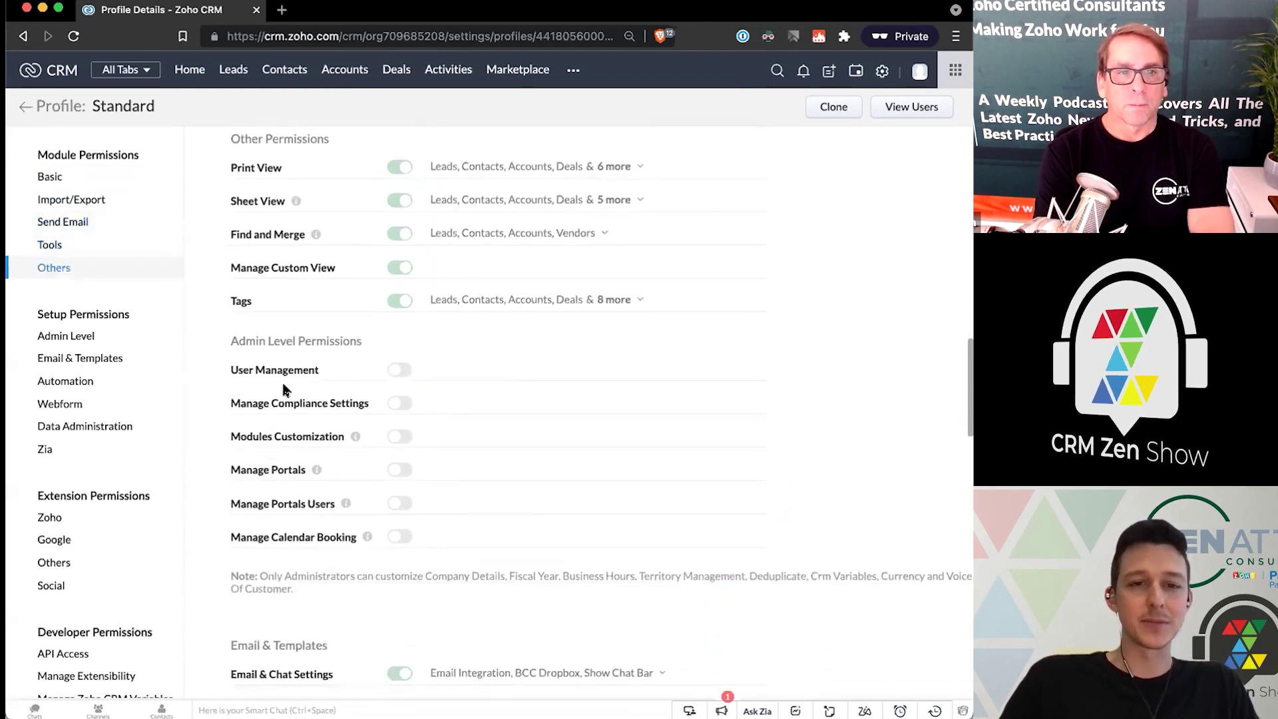
{"action": "scroll", "coordinate": [283, 390], "scroll_direction": "up", "scroll_amount": 1}
{"action": "left_click_drag", "start_coordinate": [226, 361], "coordinate": [346, 357]}
{"action": "left_click", "coordinate": [346, 361]}
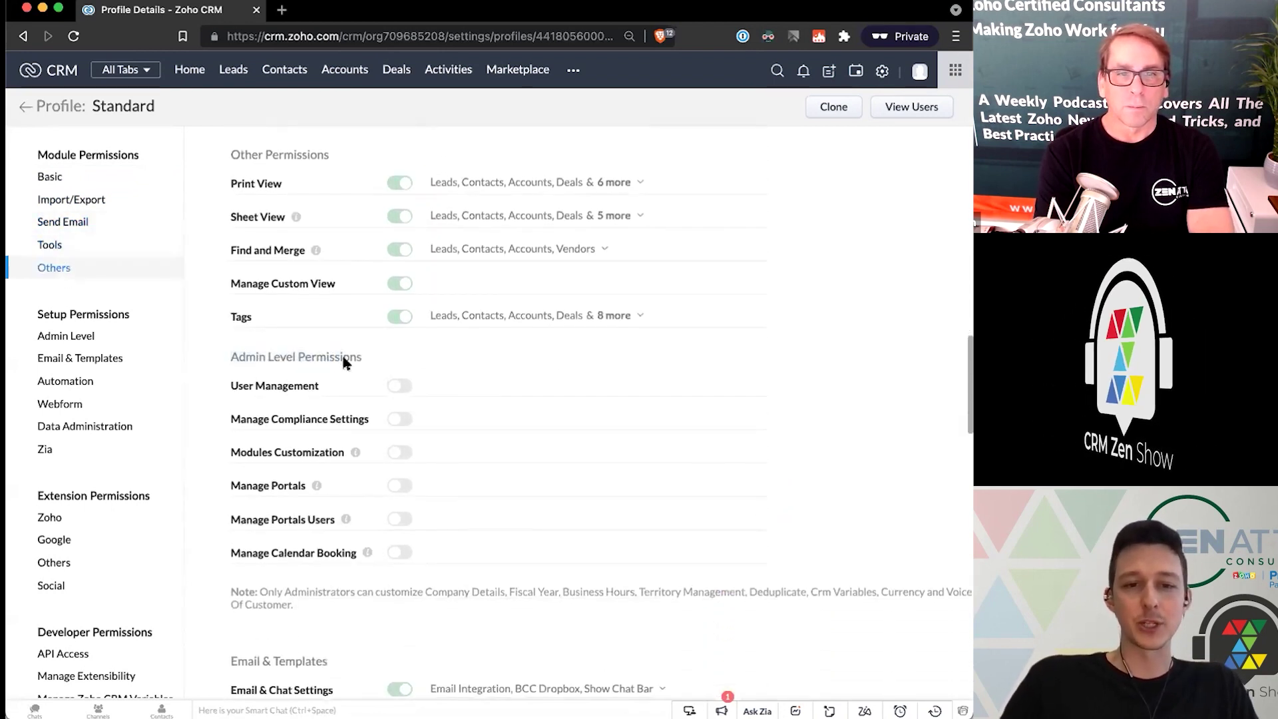
{"action": "left_click_drag", "start_coordinate": [221, 384], "coordinate": [316, 385]}
{"action": "left_click", "coordinate": [317, 385]}
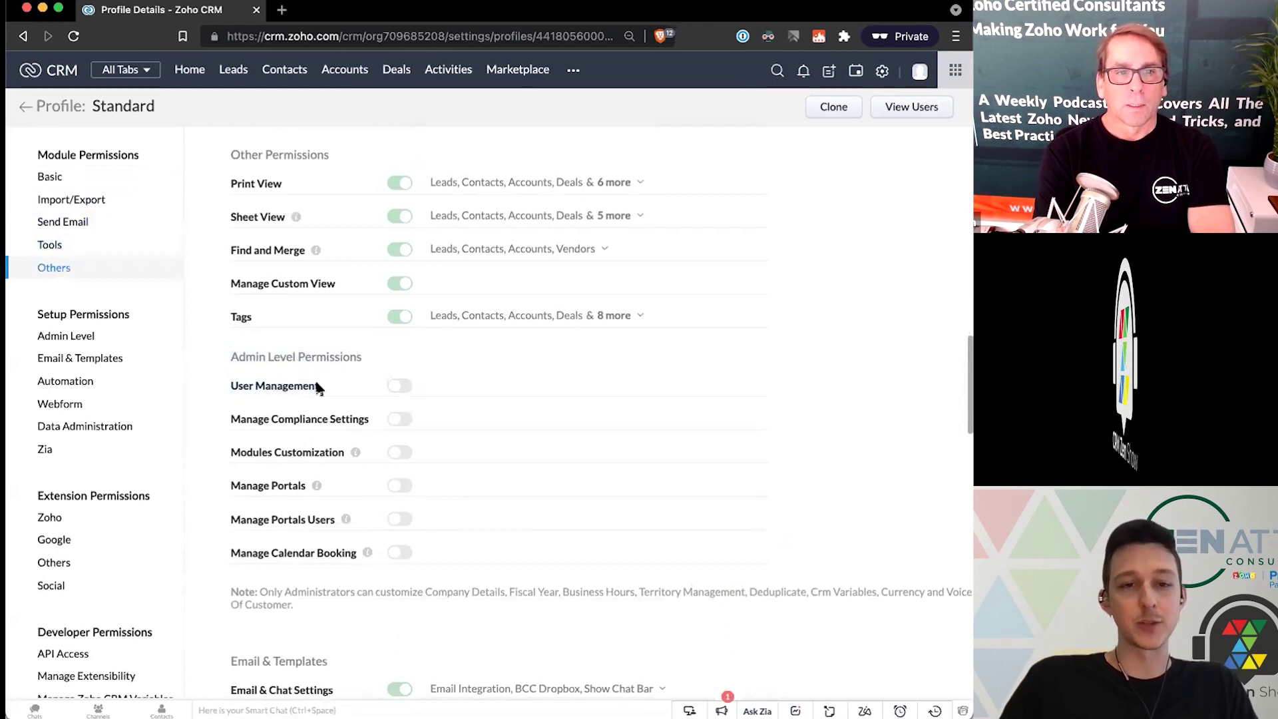
{"action": "triple_click", "coordinate": [253, 452]}
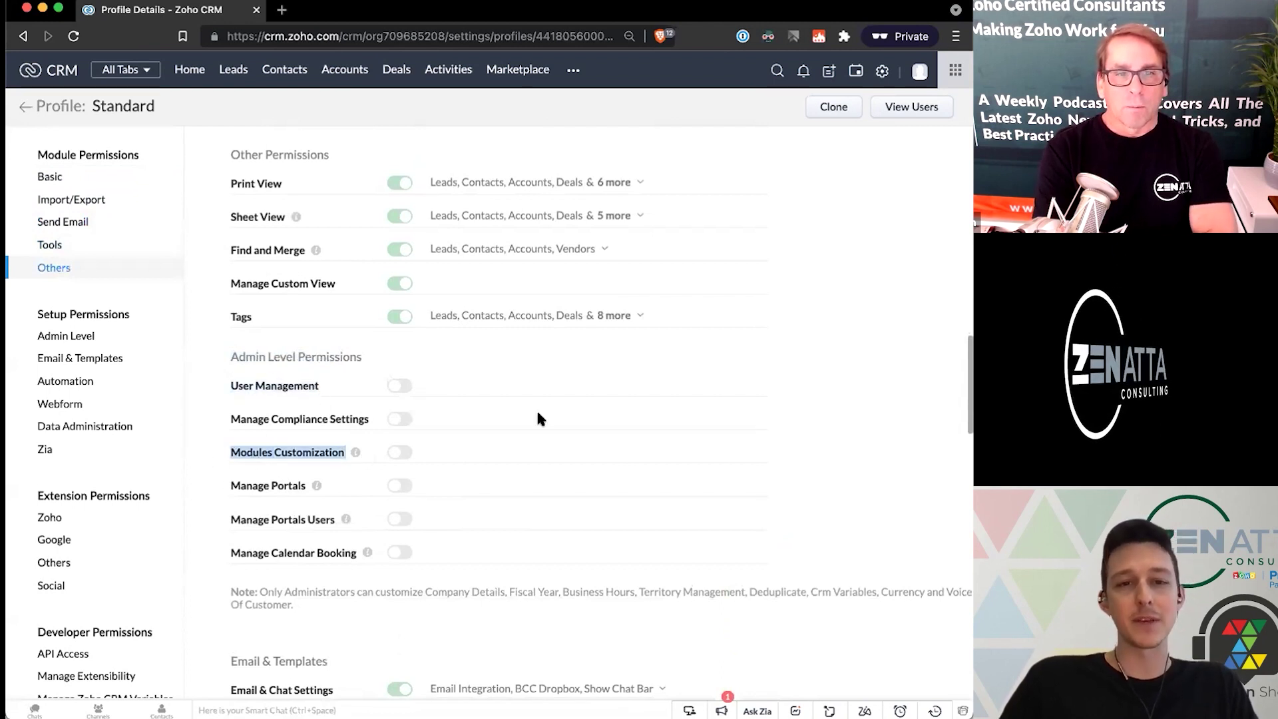
{"action": "scroll", "coordinate": [538, 418], "scroll_direction": "down", "scroll_amount": 2}
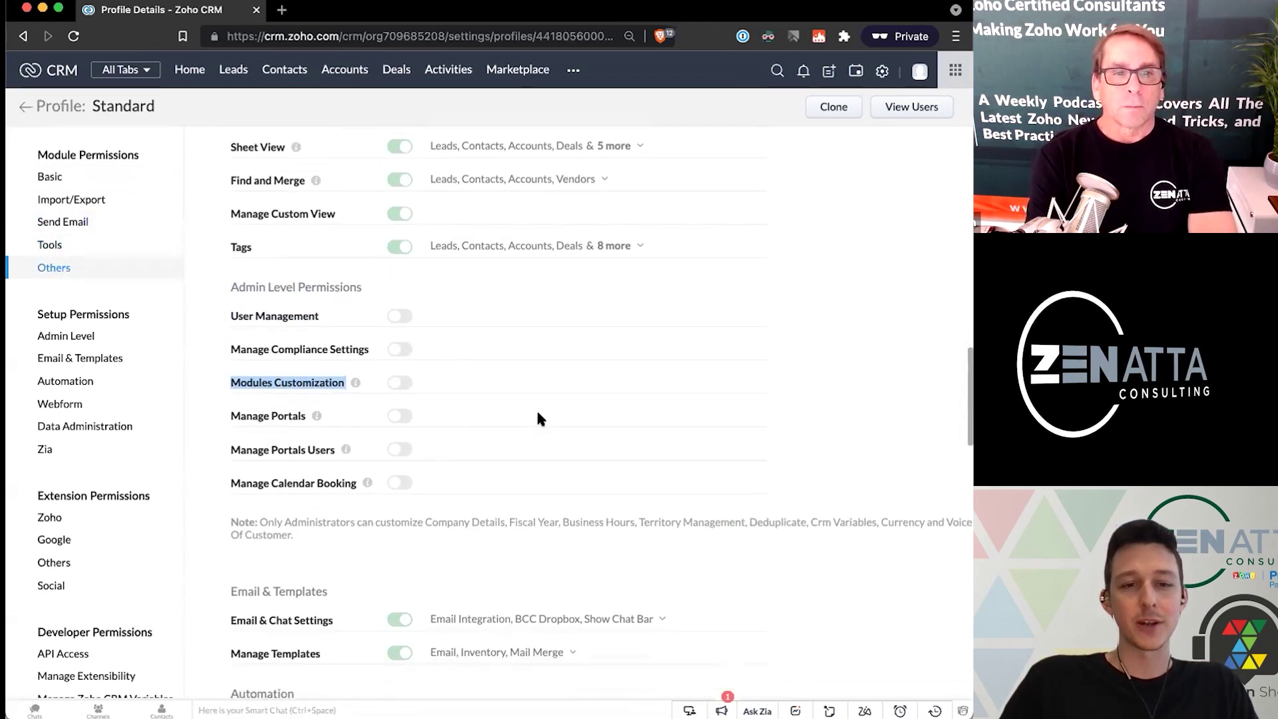
{"action": "scroll", "coordinate": [537, 418], "scroll_direction": "down", "scroll_amount": 6}
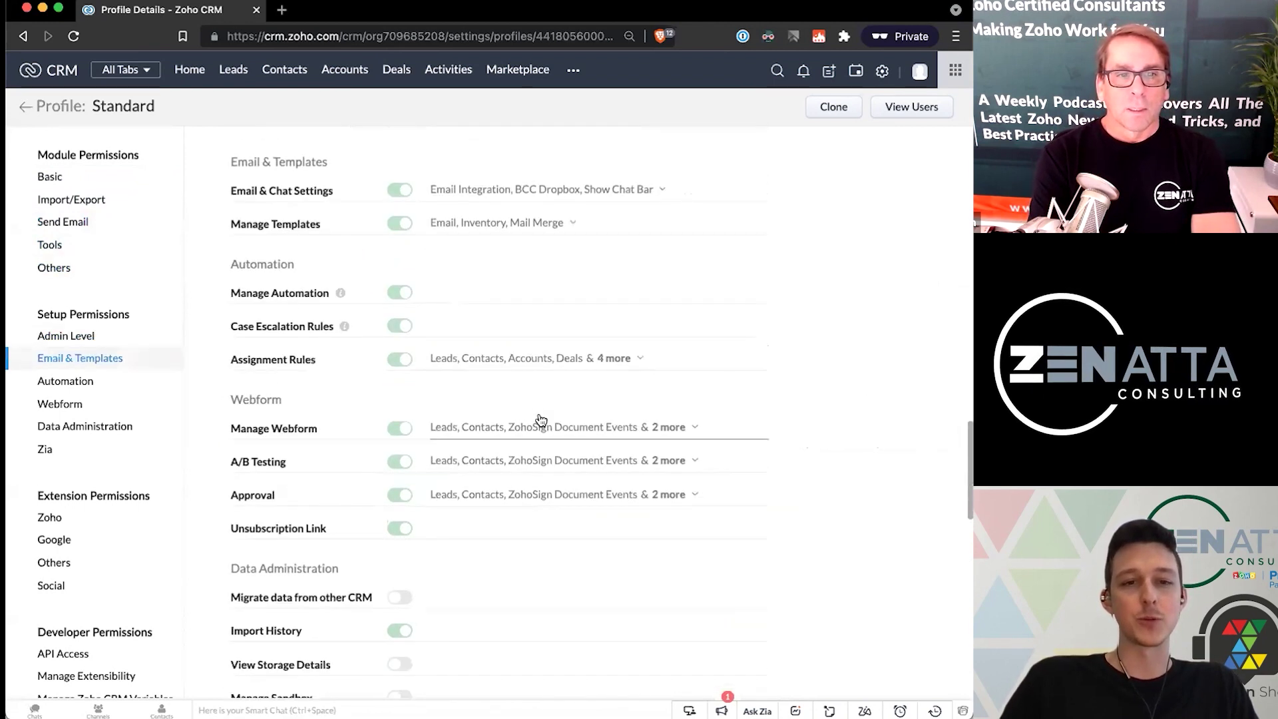
{"action": "scroll", "coordinate": [536, 376], "scroll_direction": "down", "scroll_amount": 1}
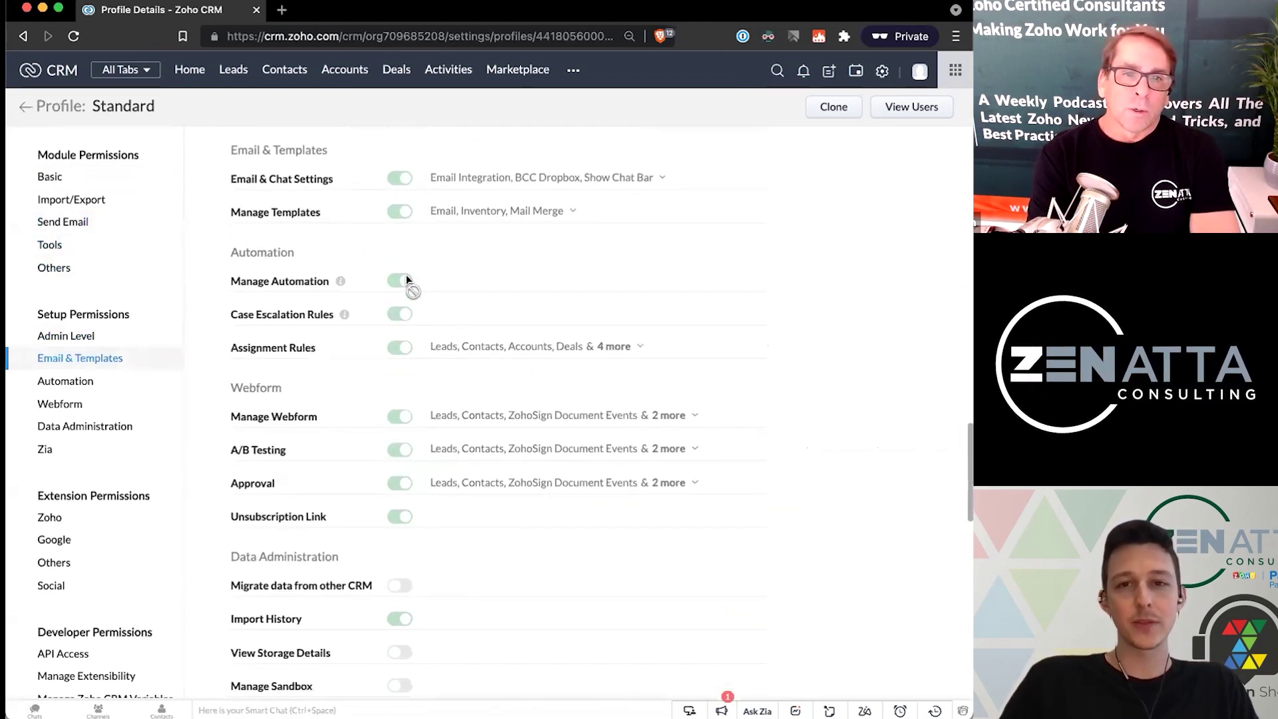
{"action": "scroll", "coordinate": [408, 280], "scroll_direction": "up", "scroll_amount": 7}
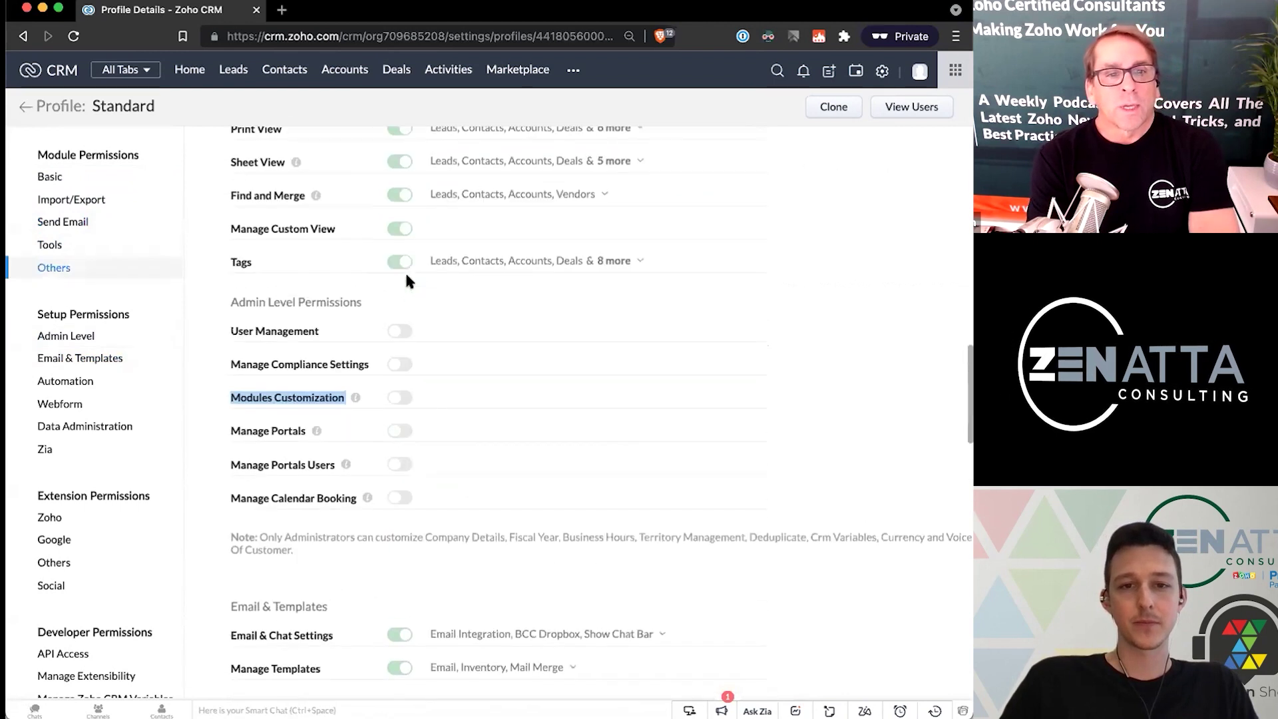
{"action": "left_click", "coordinate": [72, 335]}
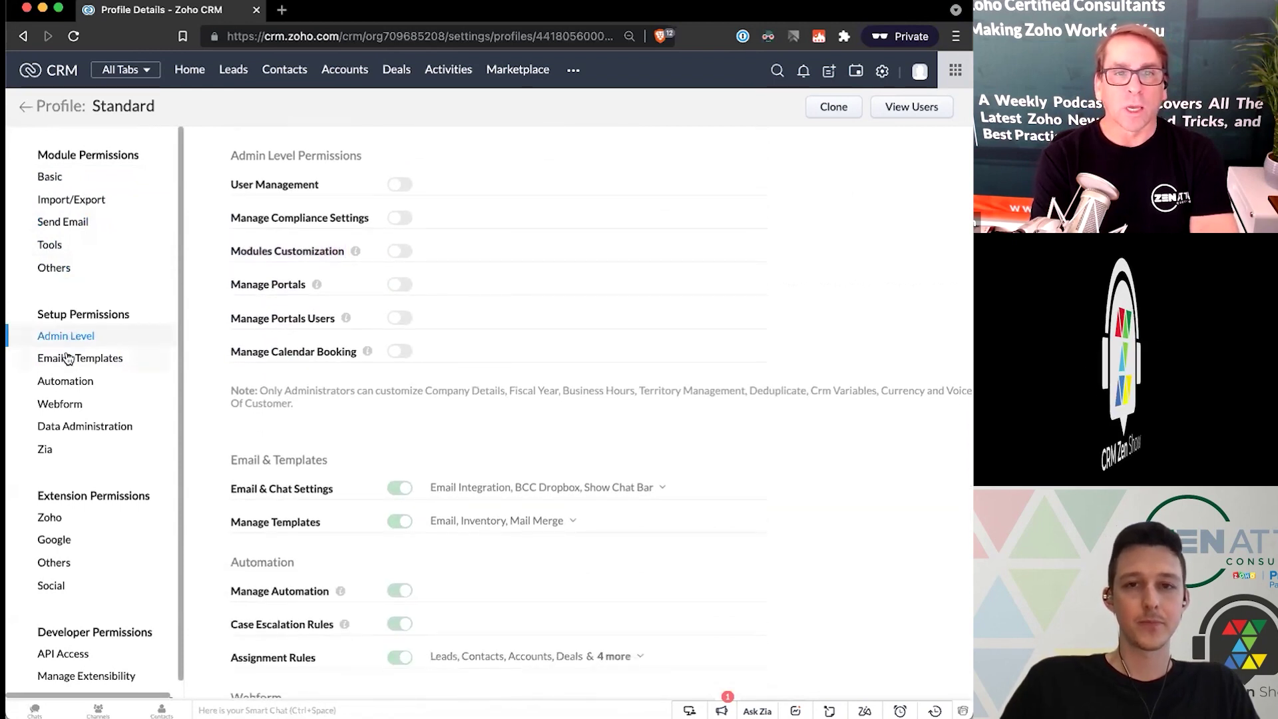
{"action": "scroll", "coordinate": [413, 418], "scroll_direction": "down", "scroll_amount": 5}
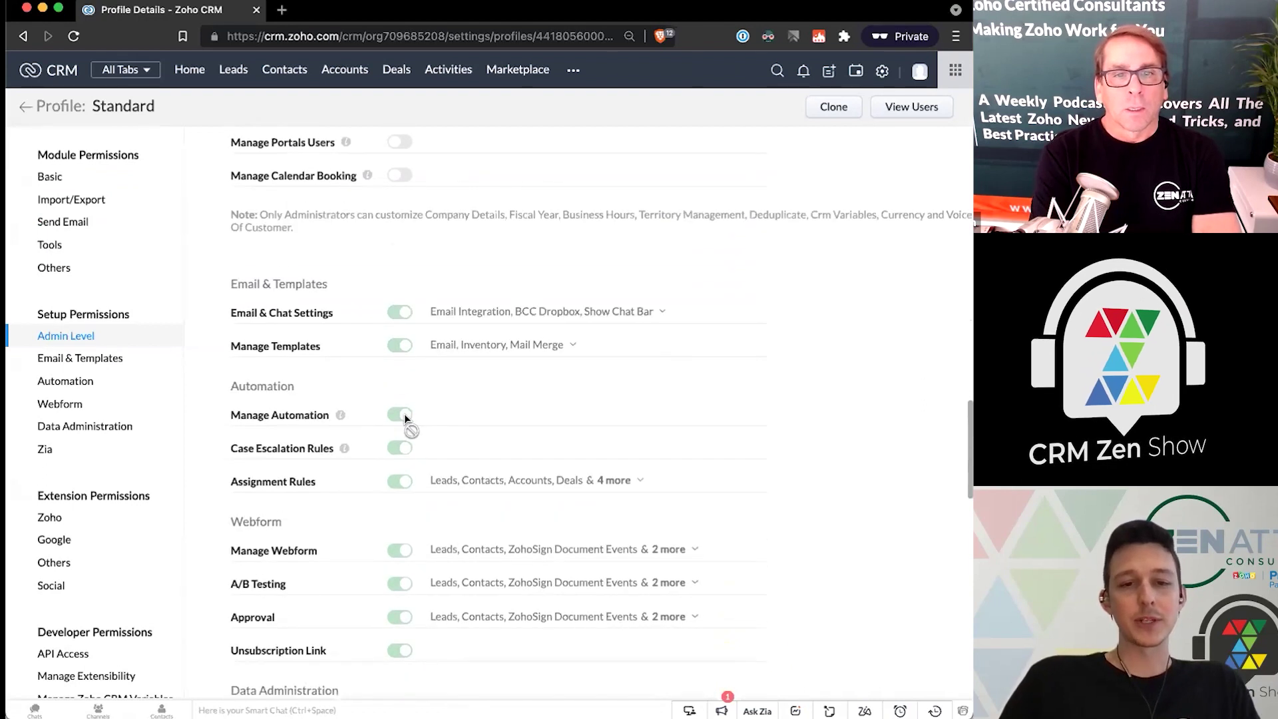
{"action": "scroll", "coordinate": [404, 415], "scroll_direction": "down", "scroll_amount": 7}
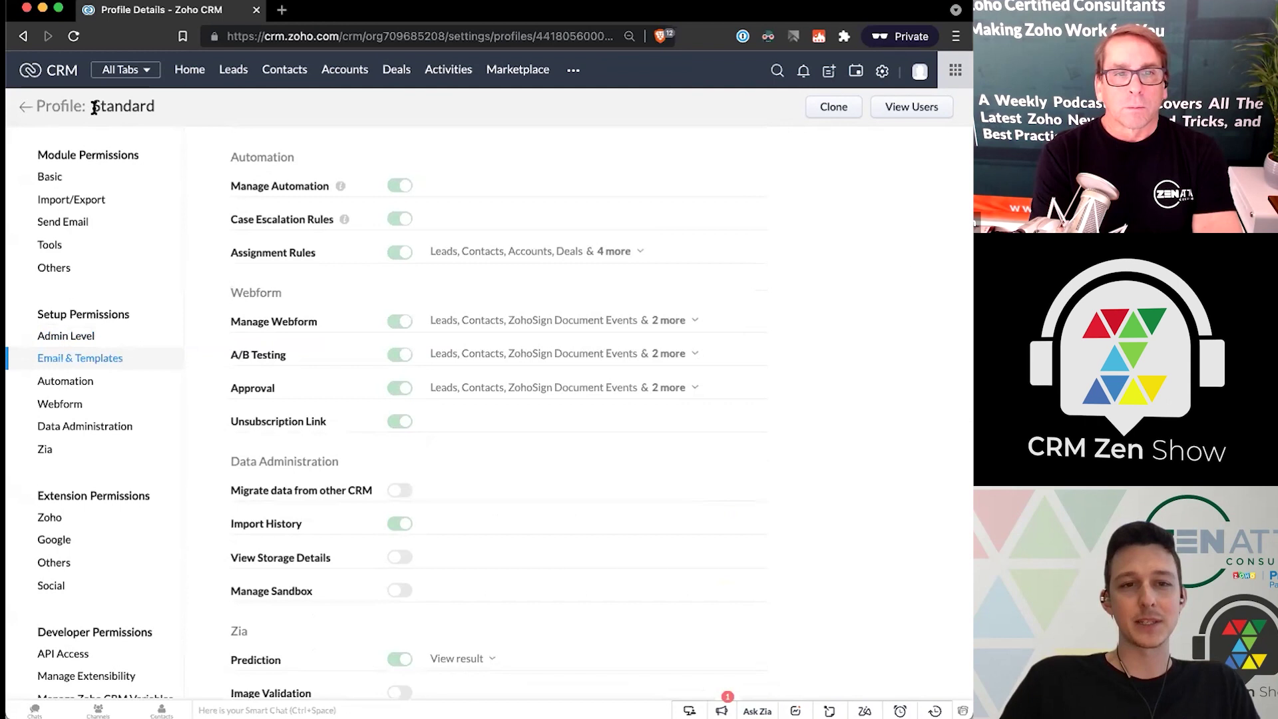
Step: Revisit the Standard profile's tool permissions, focusing on Mass Update and Mass Delete, and compare them with the setup permissions
{"action": "double_click", "coordinate": [143, 106]}
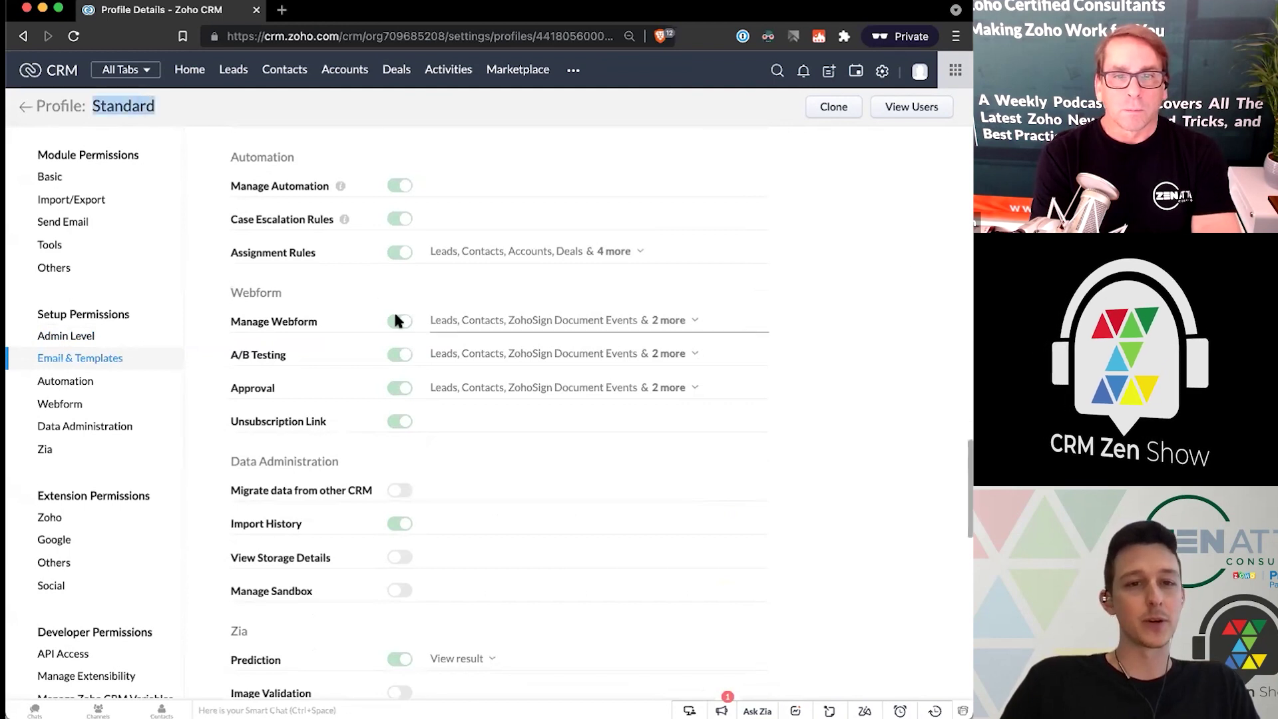
{"action": "scroll", "coordinate": [398, 318], "scroll_direction": "up", "scroll_amount": 10}
{"action": "scroll", "coordinate": [398, 318], "scroll_direction": "up", "scroll_amount": 8}
{"action": "scroll", "coordinate": [397, 318], "scroll_direction": "down", "scroll_amount": 9}
{"action": "scroll", "coordinate": [398, 318], "scroll_direction": "up", "scroll_amount": 2}
{"action": "scroll", "coordinate": [398, 315], "scroll_direction": "up", "scroll_amount": 6}
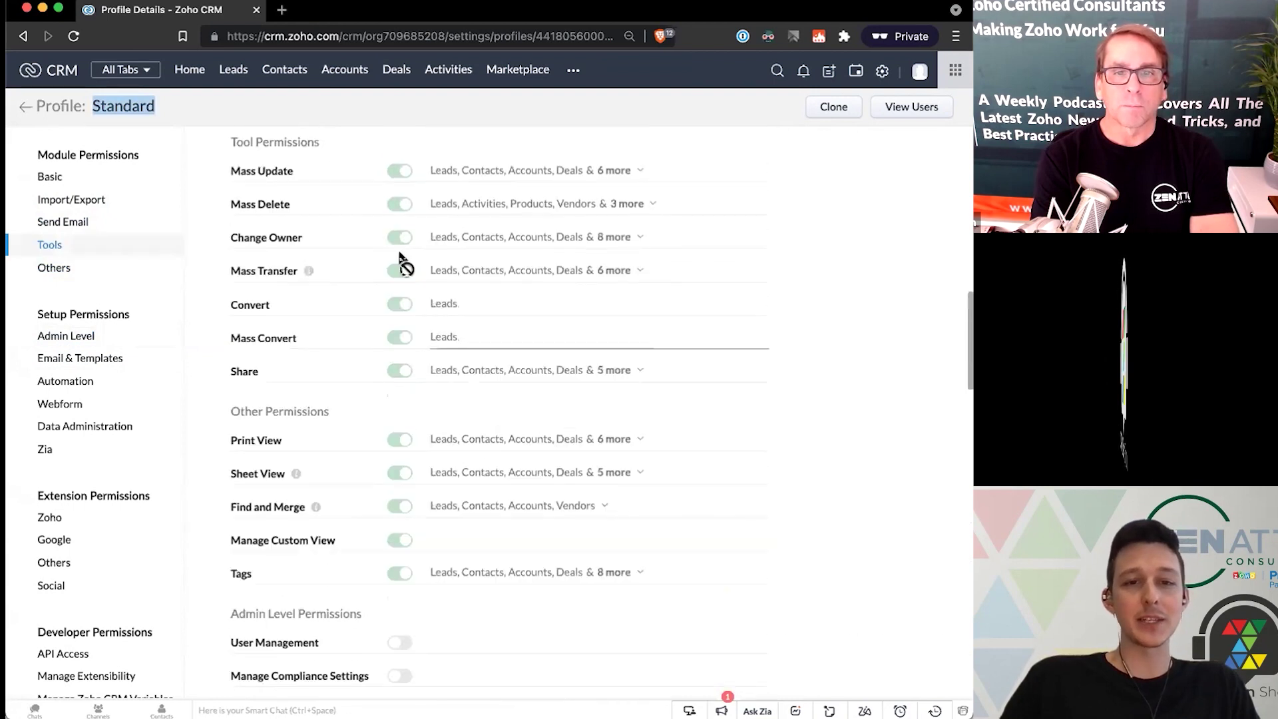
{"action": "scroll", "coordinate": [397, 222], "scroll_direction": "up", "scroll_amount": 4}
{"action": "scroll", "coordinate": [390, 213], "scroll_direction": "up", "scroll_amount": 1}
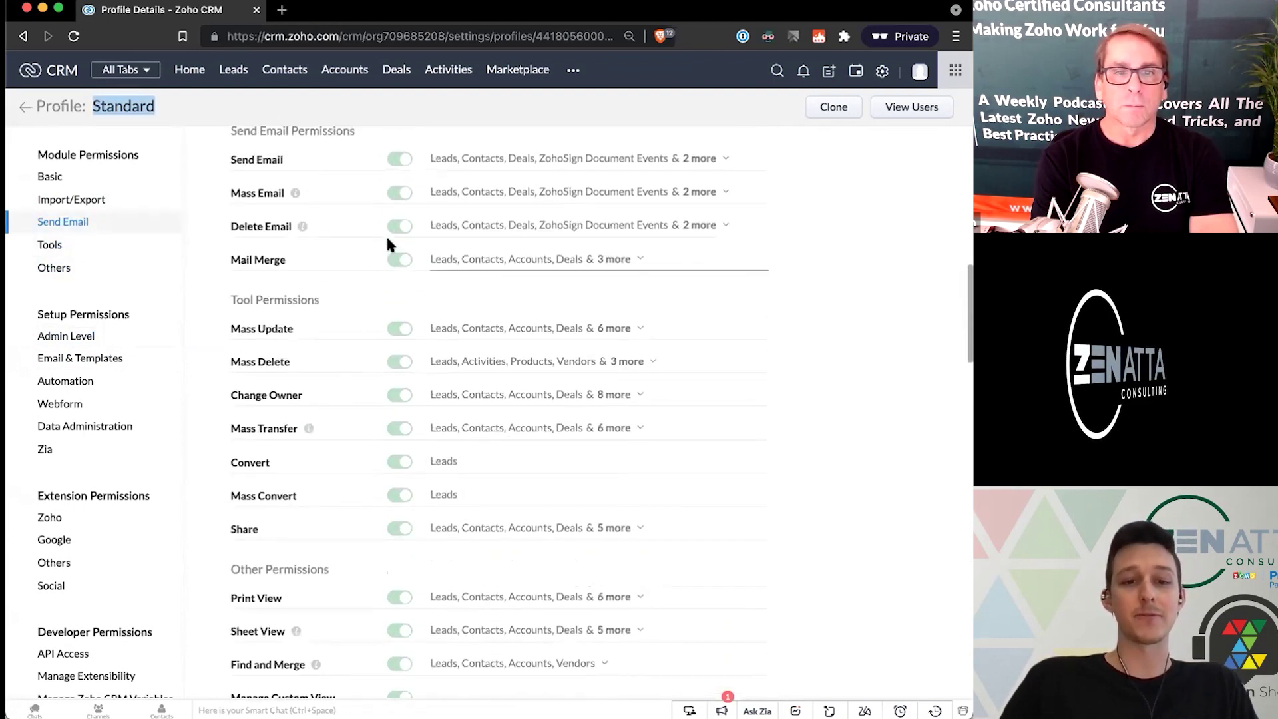
{"action": "left_click_drag", "start_coordinate": [217, 368], "coordinate": [297, 371]}
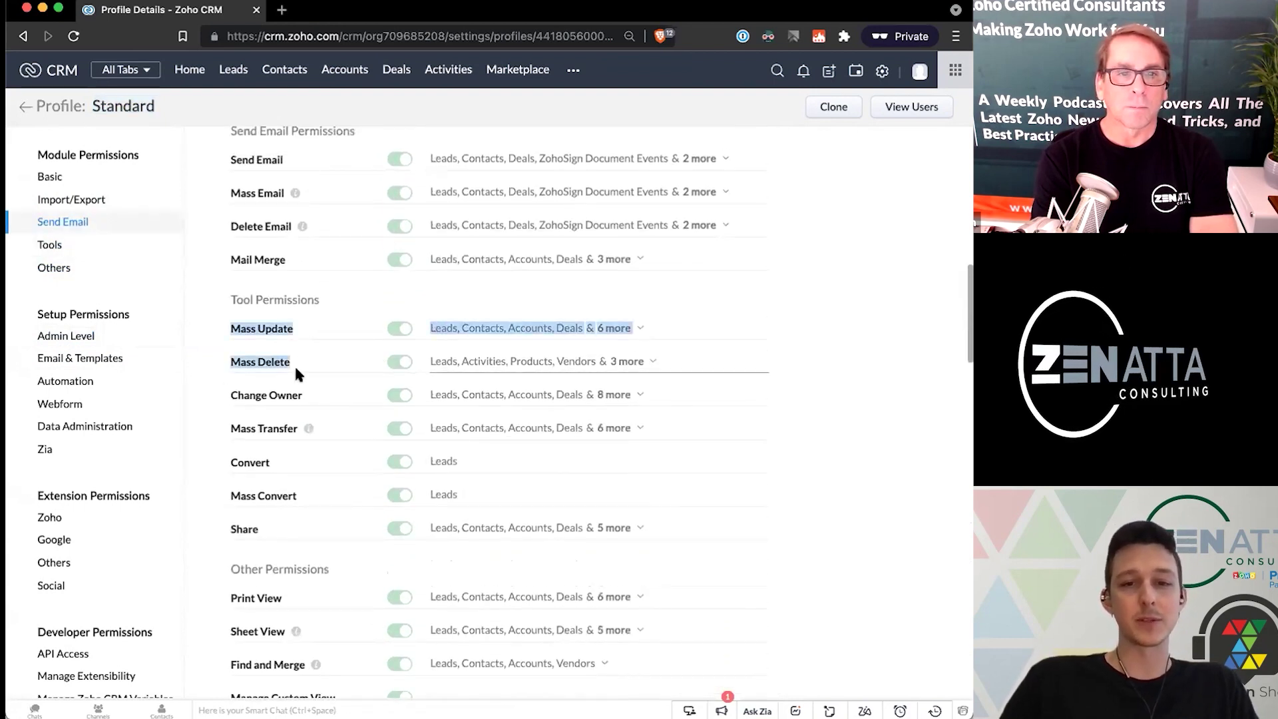
{"action": "scroll", "coordinate": [297, 371], "scroll_direction": "down", "scroll_amount": 14}
{"action": "scroll", "coordinate": [297, 375], "scroll_direction": "down", "scroll_amount": 5}
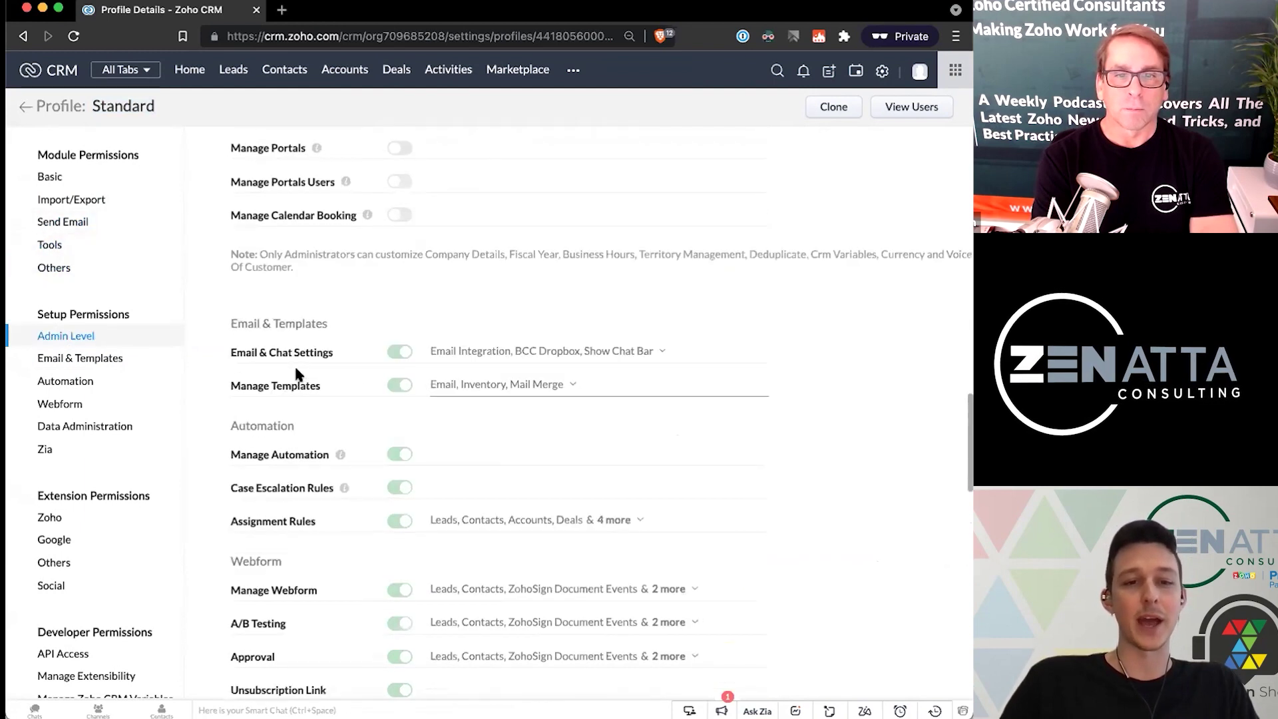
Step: Clone the Standard profile as a new profile named Sales and look over its basic permissions
{"action": "left_click", "coordinate": [834, 106]}
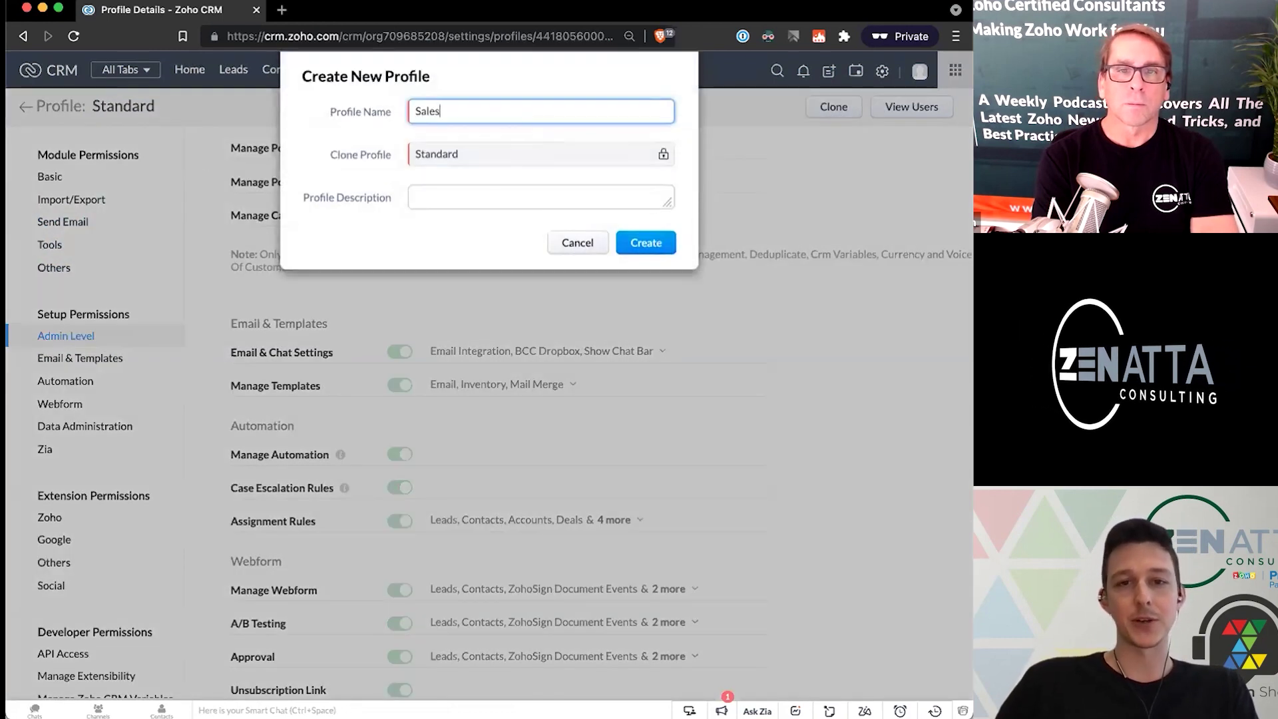
{"action": "left_click", "coordinate": [649, 242]}
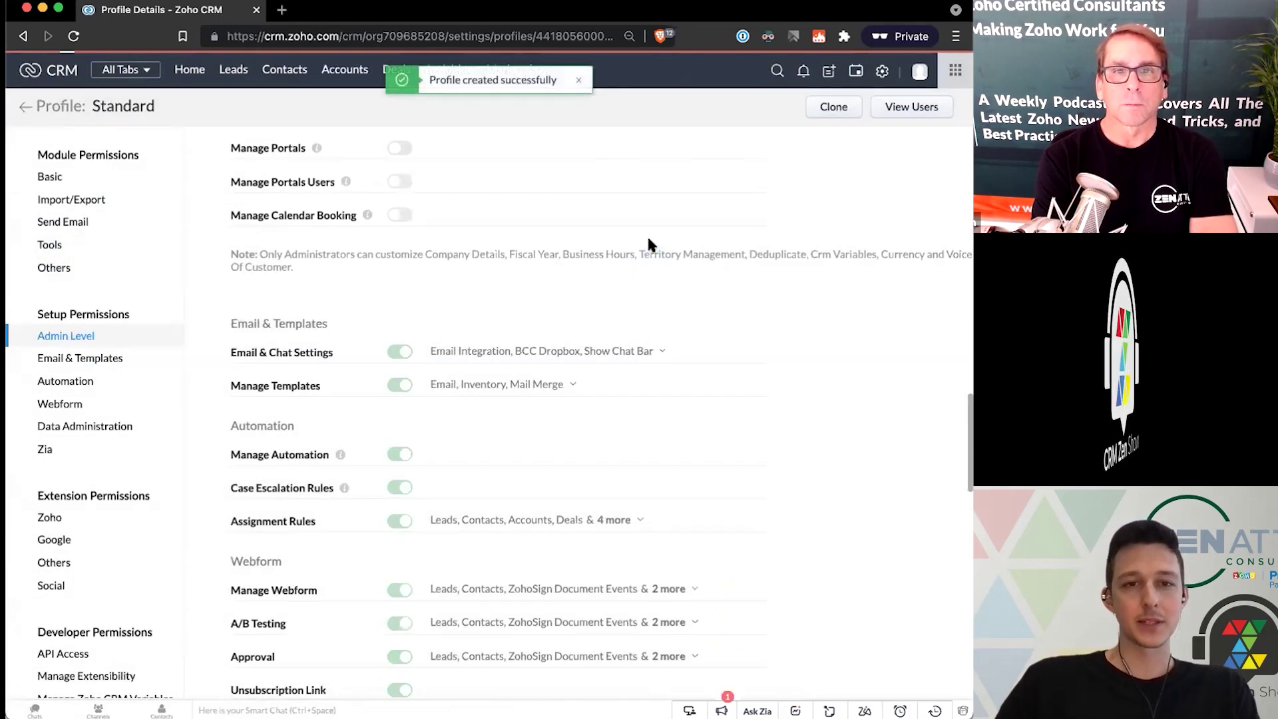
{"action": "scroll", "coordinate": [414, 220], "scroll_direction": "down", "scroll_amount": 4}
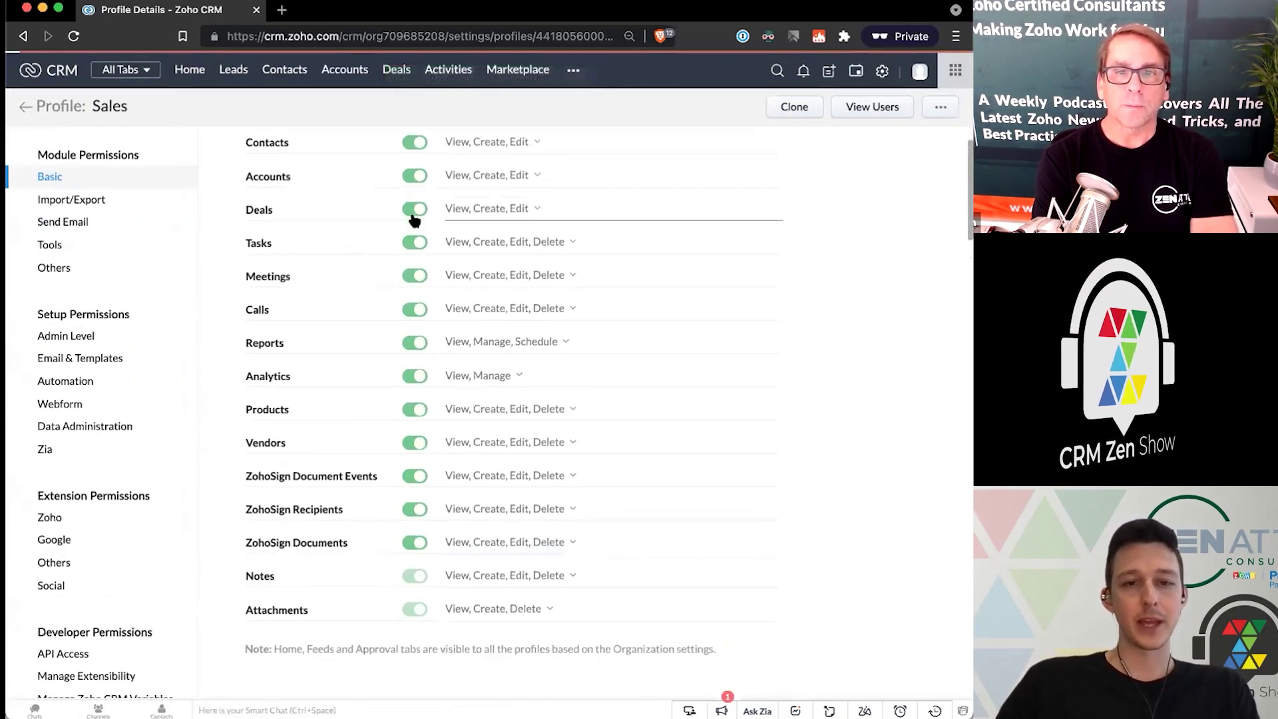
{"action": "scroll", "coordinate": [414, 220], "scroll_direction": "up", "scroll_amount": 4}
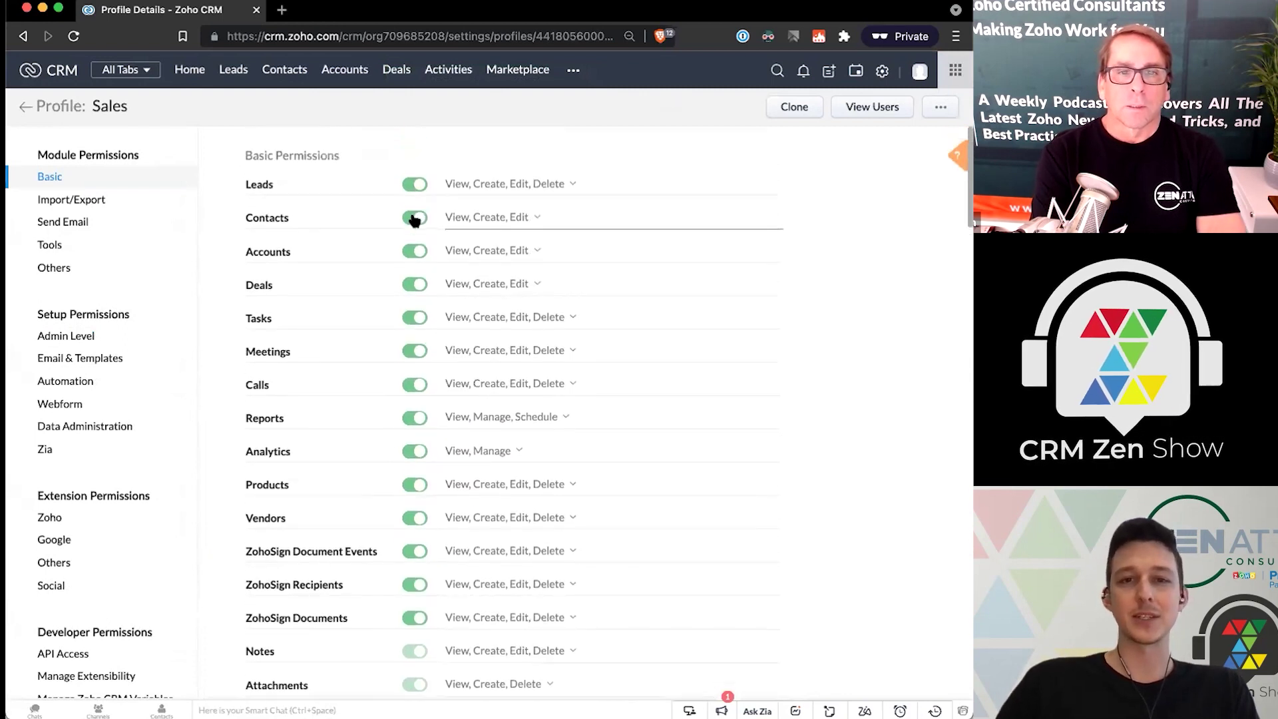
{"action": "scroll", "coordinate": [414, 220], "scroll_direction": "down", "scroll_amount": 2}
{"action": "scroll", "coordinate": [414, 220], "scroll_direction": "down", "scroll_amount": 2}
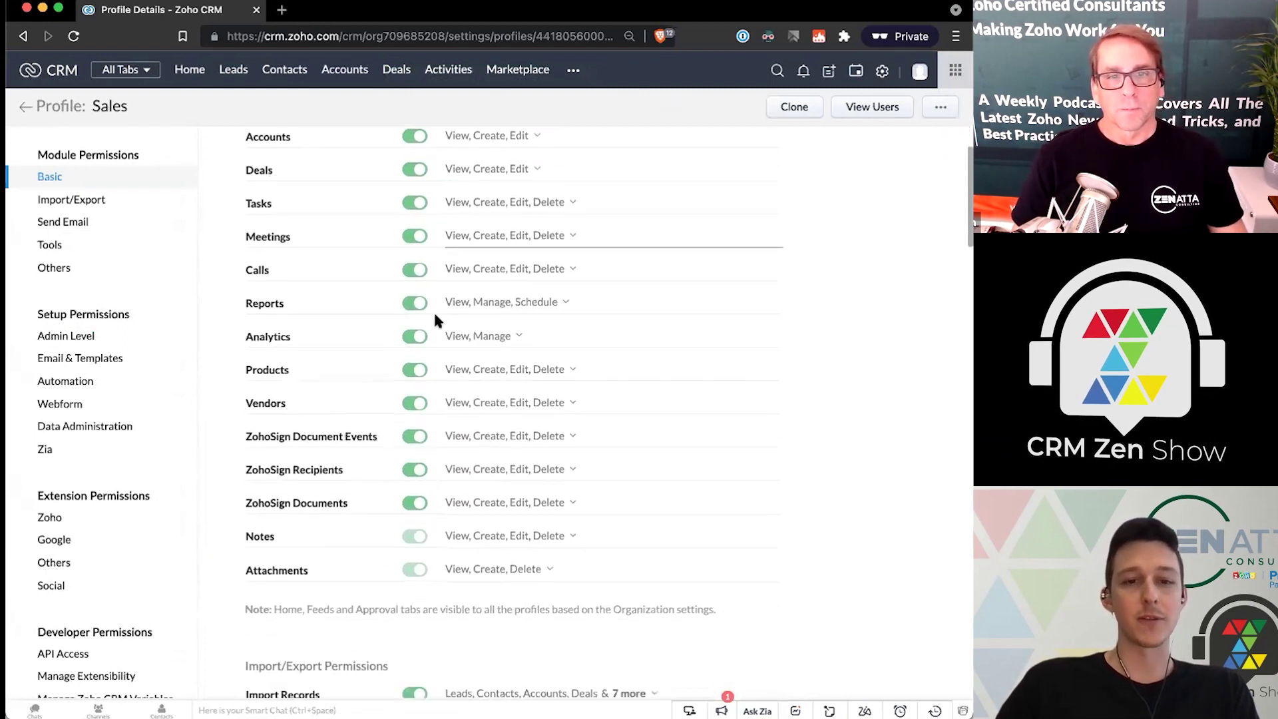
{"action": "scroll", "coordinate": [433, 313], "scroll_direction": "down", "scroll_amount": 1}
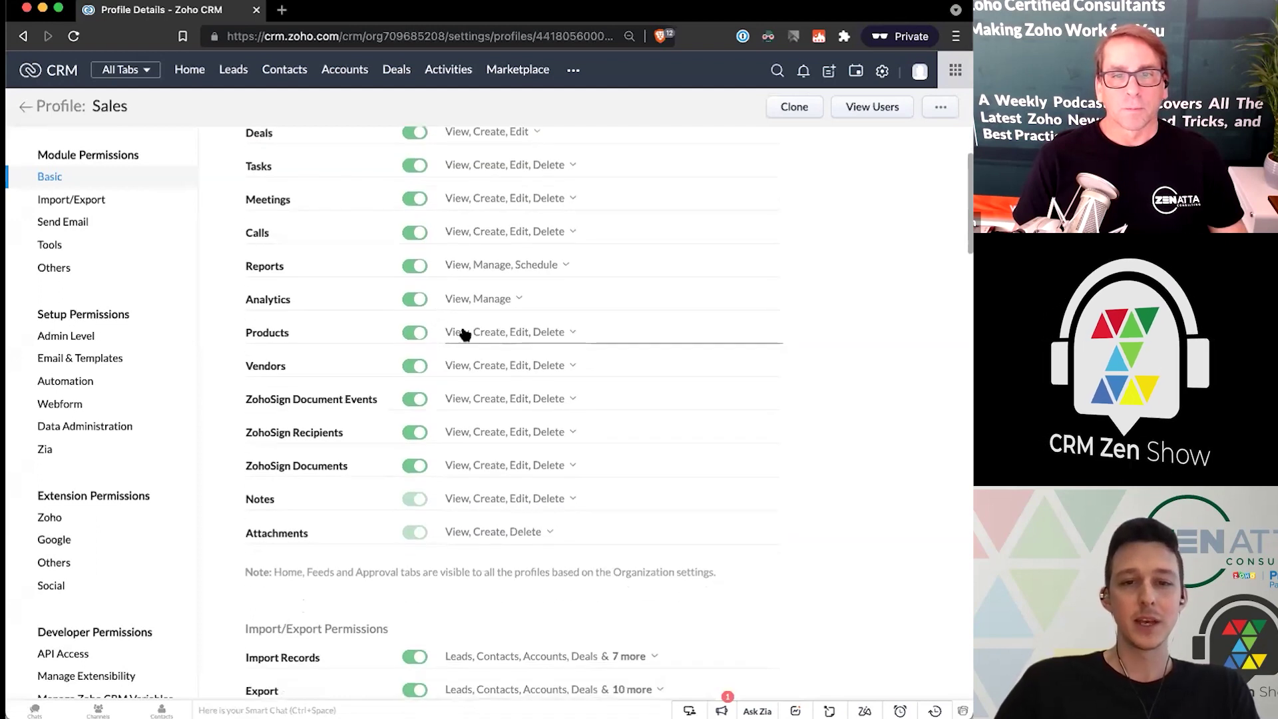
Step: Remove the Delete permission from the Products and Vendors modules in the Sales profile
{"action": "left_click", "coordinate": [464, 333]}
{"action": "scroll", "coordinate": [425, 332], "scroll_direction": "up", "scroll_amount": 4}
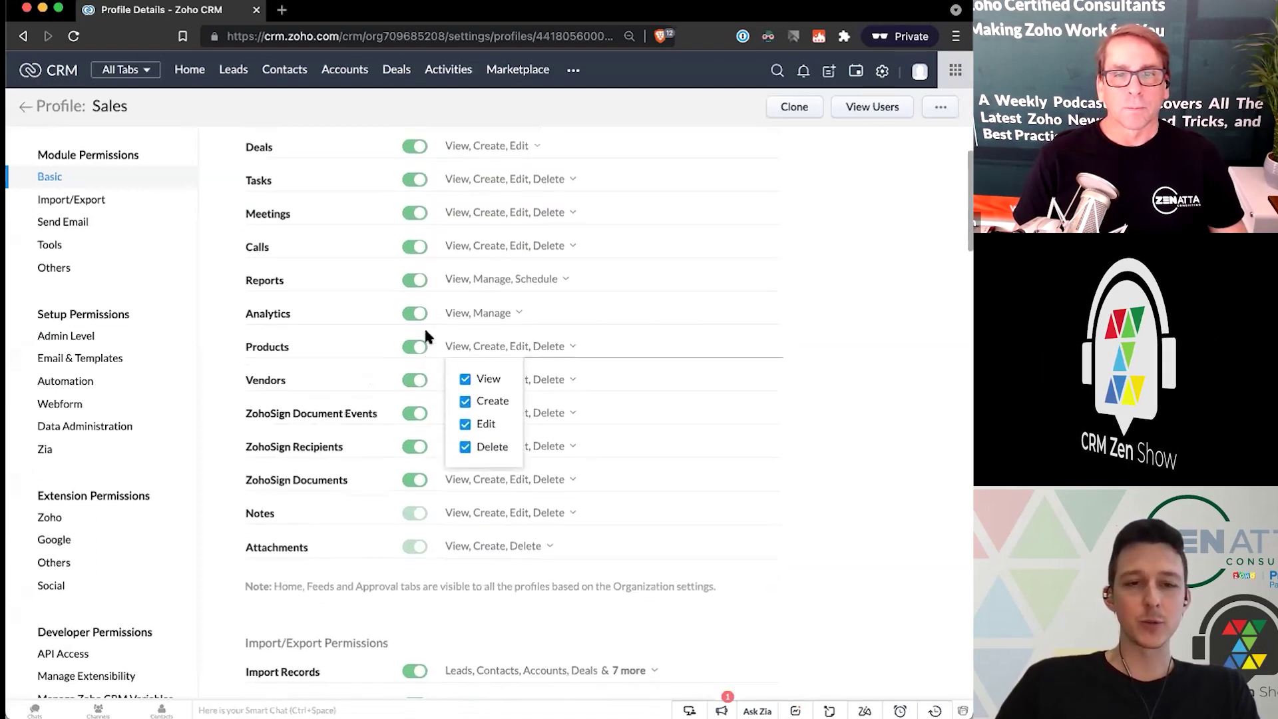
{"action": "left_click", "coordinate": [275, 327]}
{"action": "scroll", "coordinate": [274, 328], "scroll_direction": "down", "scroll_amount": 3}
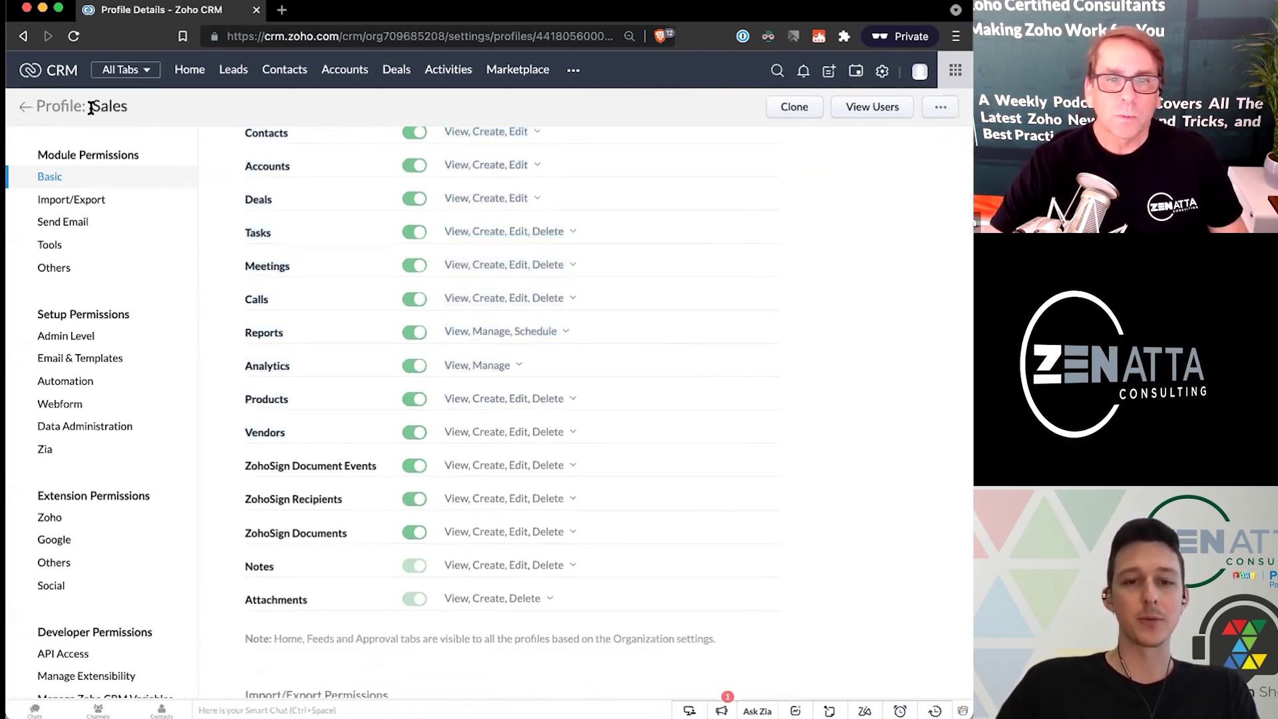
{"action": "scroll", "coordinate": [382, 478], "scroll_direction": "down", "scroll_amount": 1}
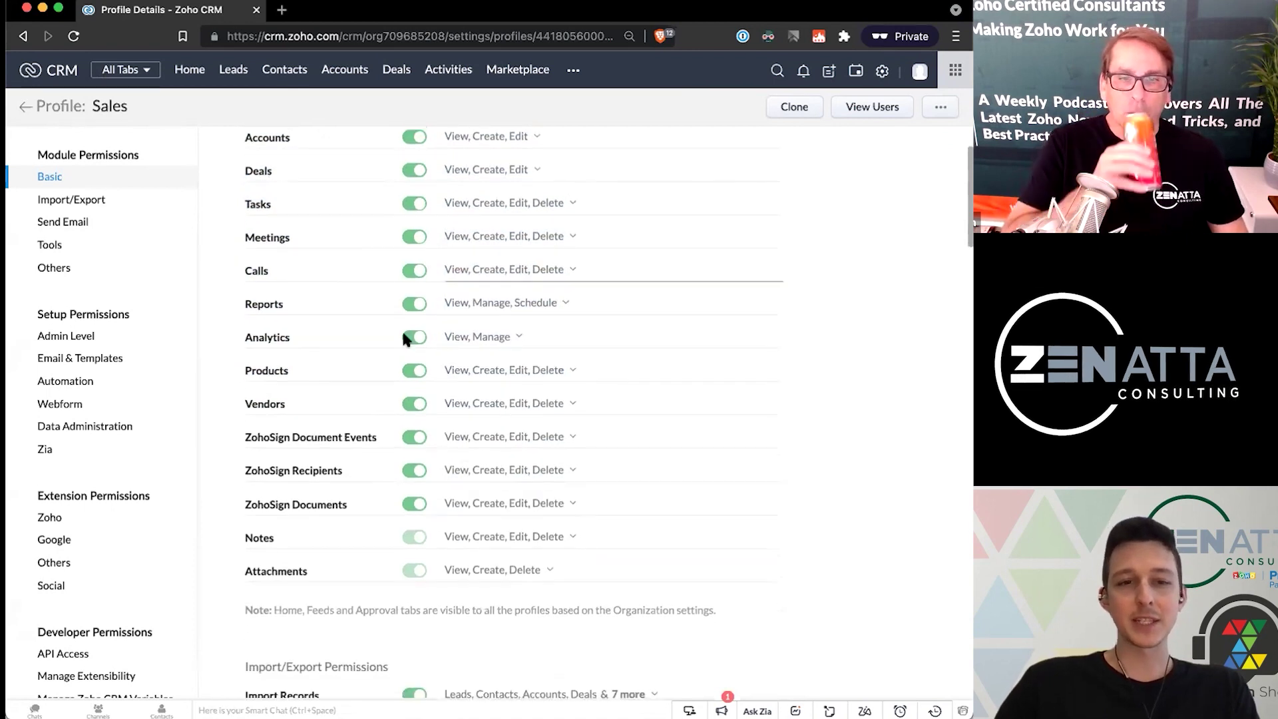
{"action": "scroll", "coordinate": [413, 279], "scroll_direction": "down", "scroll_amount": 1}
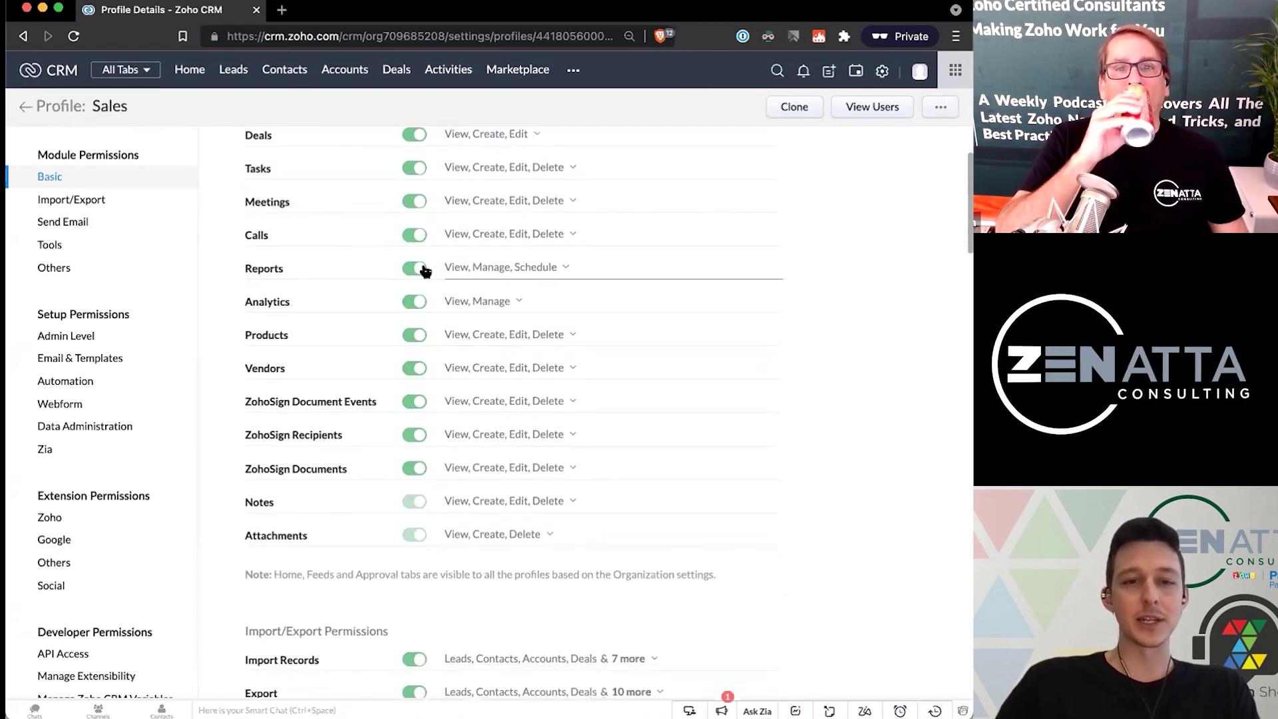
{"action": "left_click", "coordinate": [534, 335]}
{"action": "left_click", "coordinate": [493, 435]}
{"action": "left_click", "coordinate": [548, 369]}
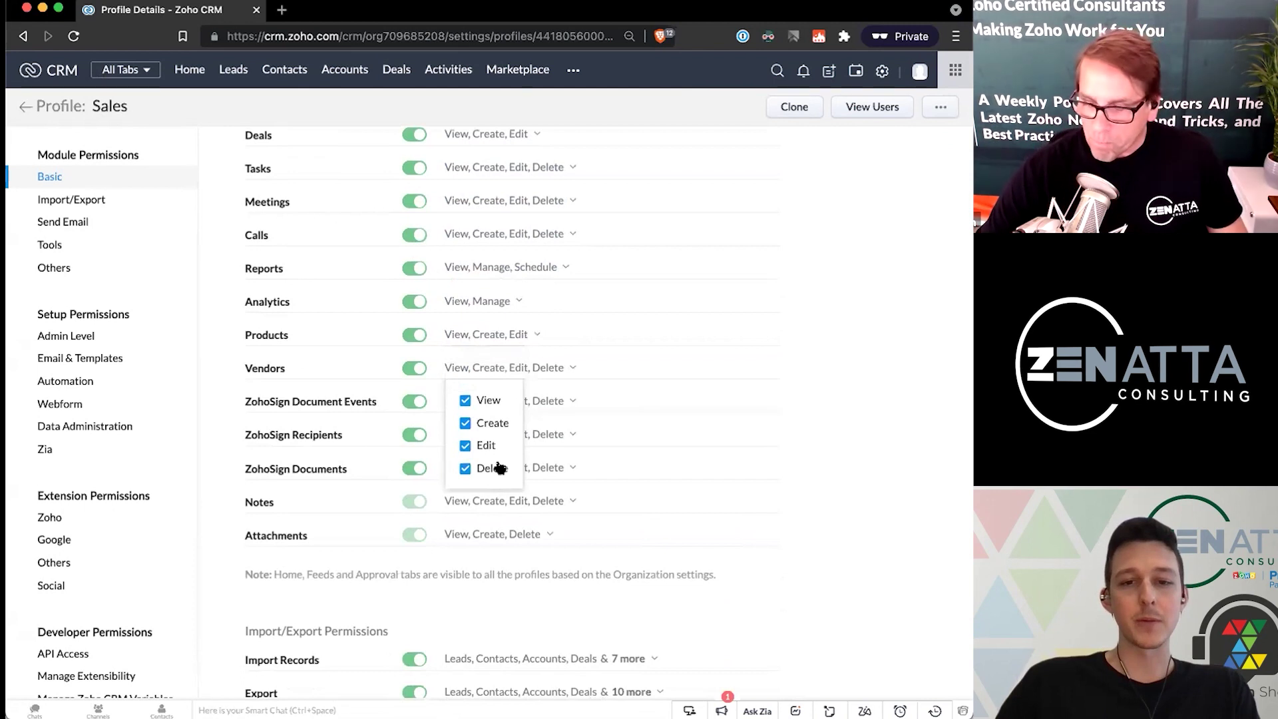
{"action": "left_click", "coordinate": [496, 468]}
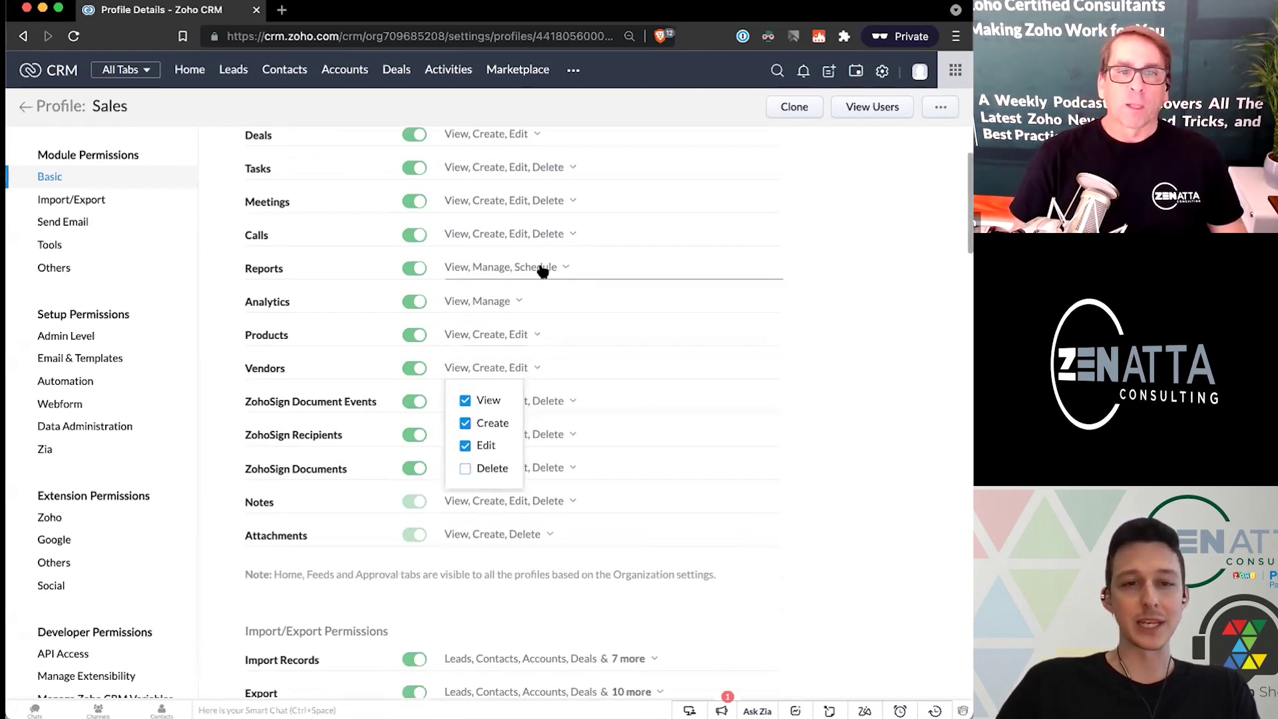
{"action": "scroll", "coordinate": [546, 240], "scroll_direction": "up", "scroll_amount": 1}
{"action": "left_click", "coordinate": [278, 198]}
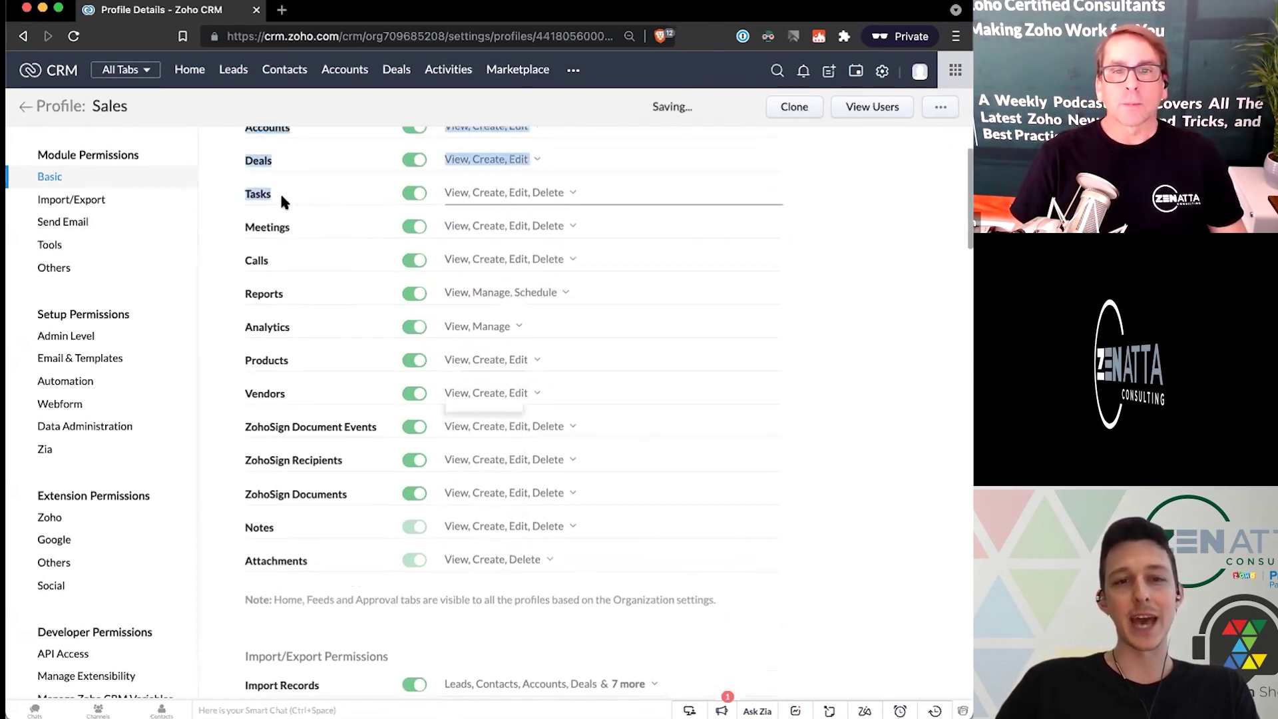
Step: Remove the Delete permission from ZohoSign Document Events and ZohoSign Recipients in the Sales profile
{"action": "scroll", "coordinate": [504, 418], "scroll_direction": "down", "scroll_amount": 1}
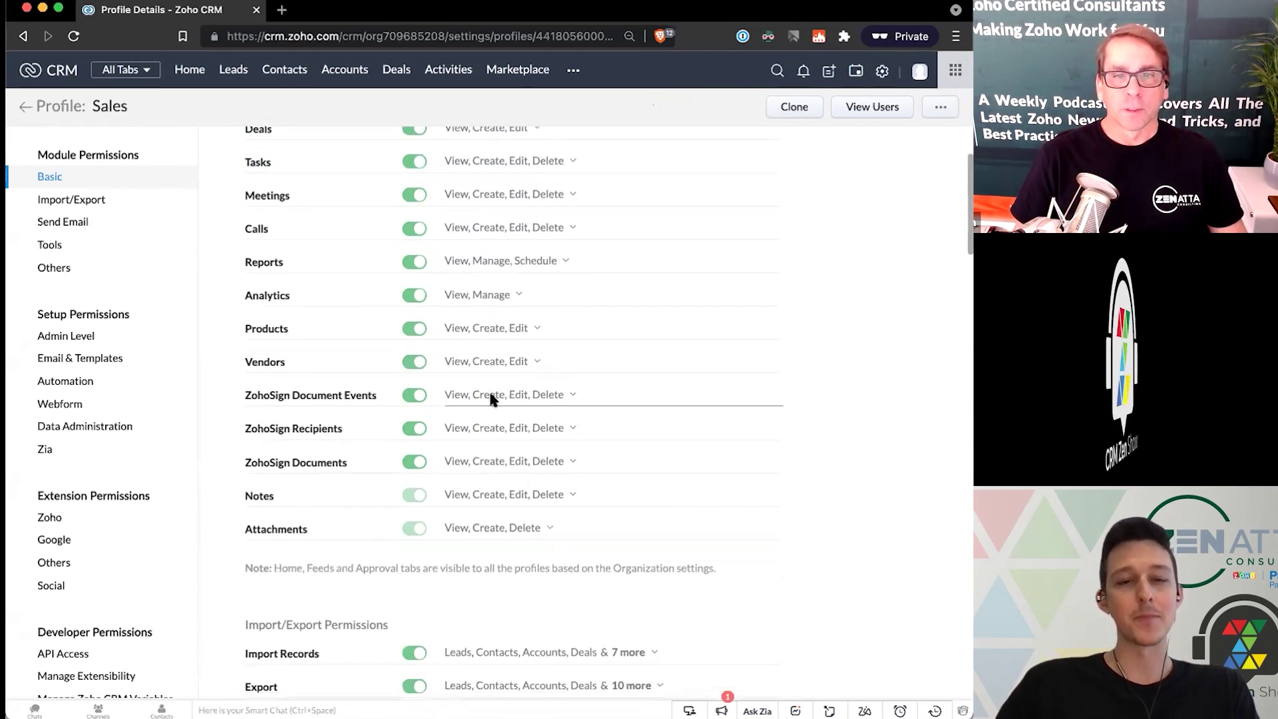
{"action": "left_click", "coordinate": [493, 395]}
{"action": "left_click", "coordinate": [490, 496]}
{"action": "left_click", "coordinate": [541, 424]}
{"action": "left_click", "coordinate": [516, 429]}
{"action": "left_click", "coordinate": [487, 532]}
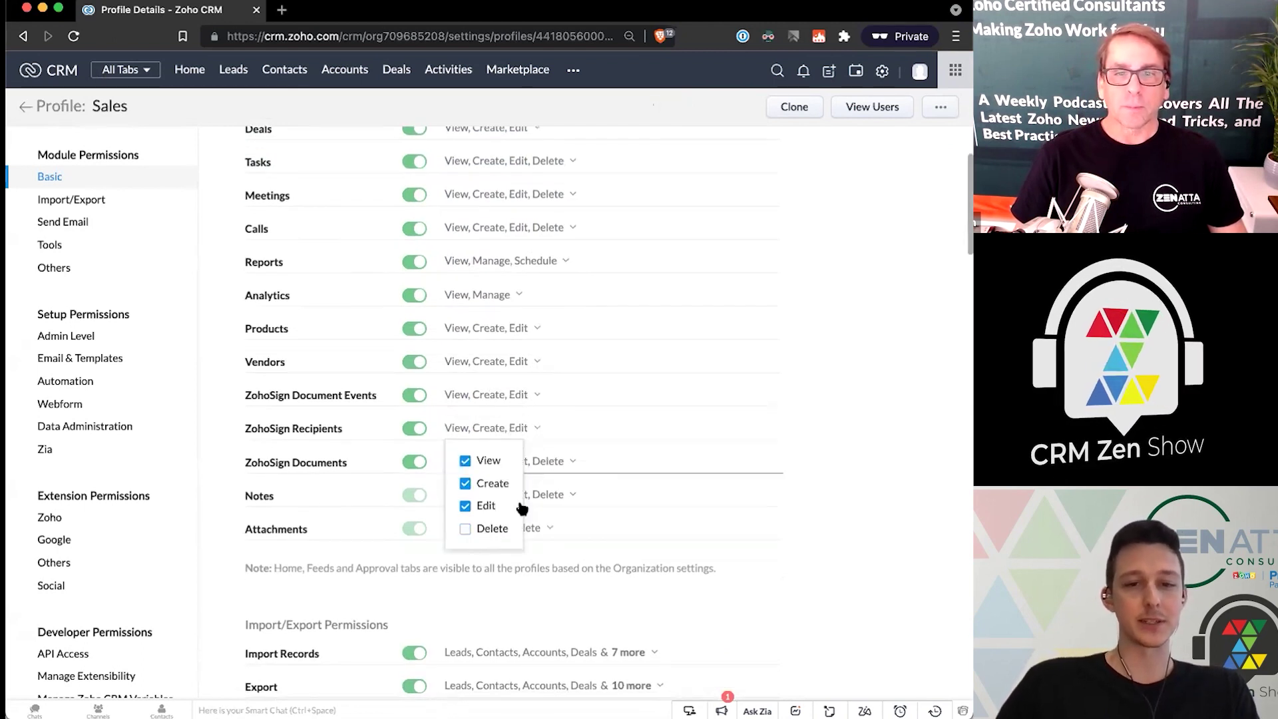
Step: Remove the Delete permission from ZohoSign Documents and Notes in the Sales profile
{"action": "left_click", "coordinate": [543, 463]}
{"action": "left_click", "coordinate": [493, 562]}
{"action": "left_click", "coordinate": [542, 495]}
{"action": "left_click", "coordinate": [491, 595]}
{"action": "left_click", "coordinate": [610, 578]}
Step: Turn off the Export and Import Records permissions for the Sales profile
{"action": "scroll", "coordinate": [613, 584], "scroll_direction": "down", "scroll_amount": 7}
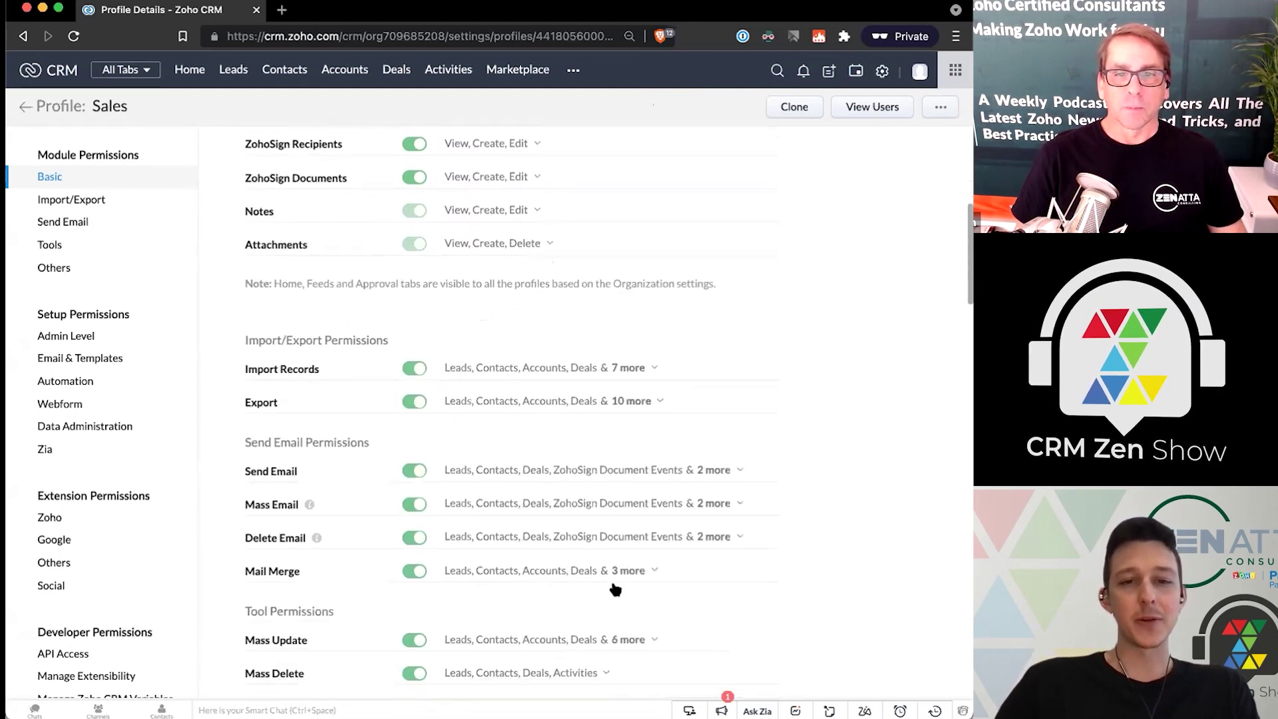
{"action": "left_click", "coordinate": [416, 225]}
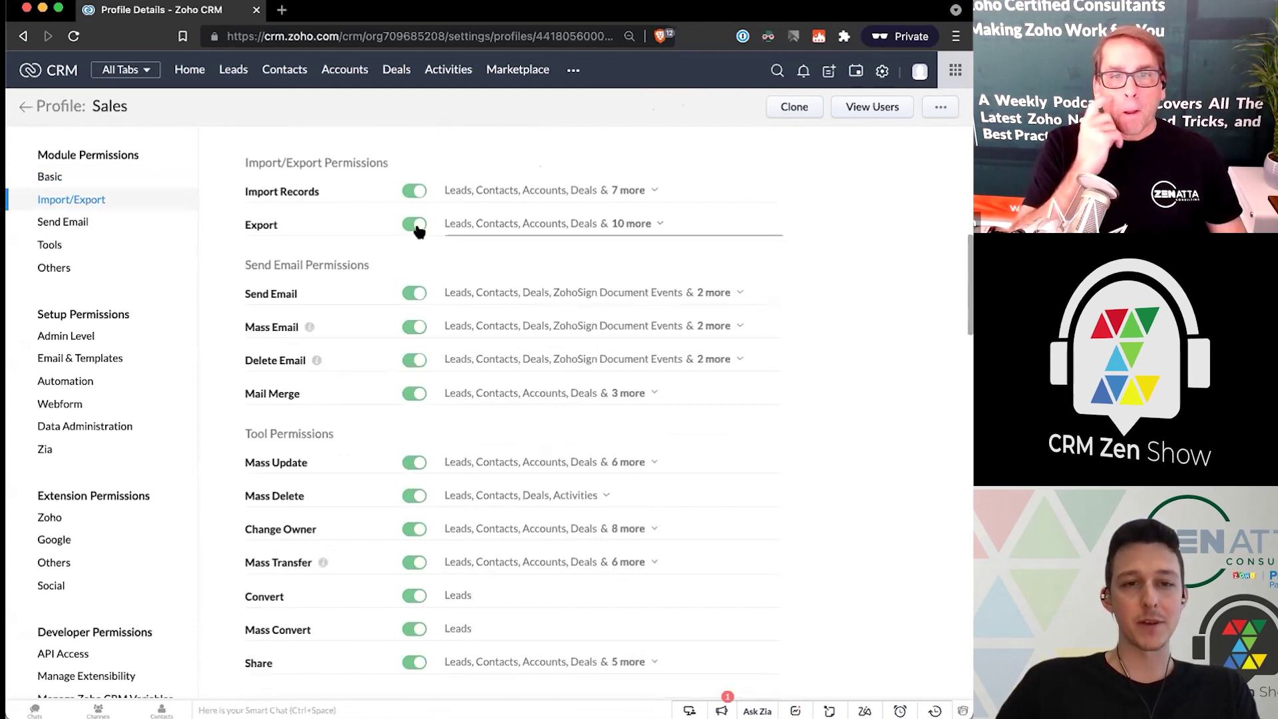
{"action": "left_click", "coordinate": [417, 193]}
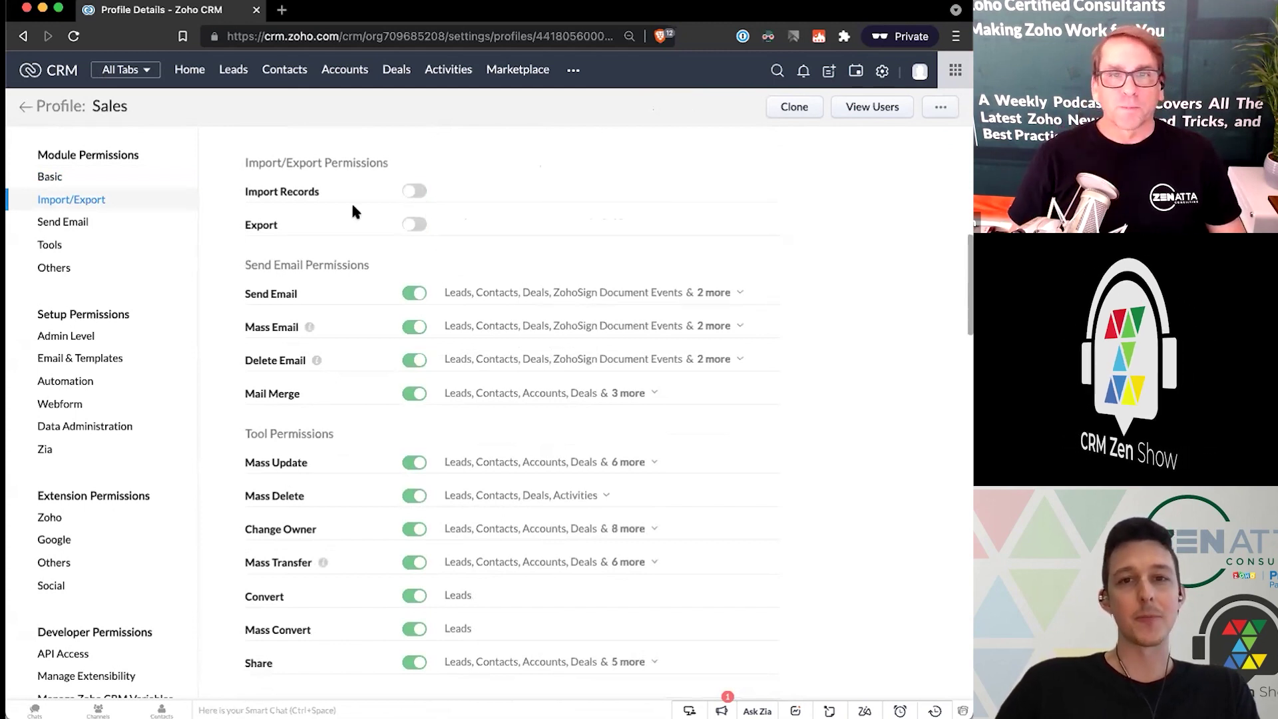
{"action": "left_click", "coordinate": [110, 105]}
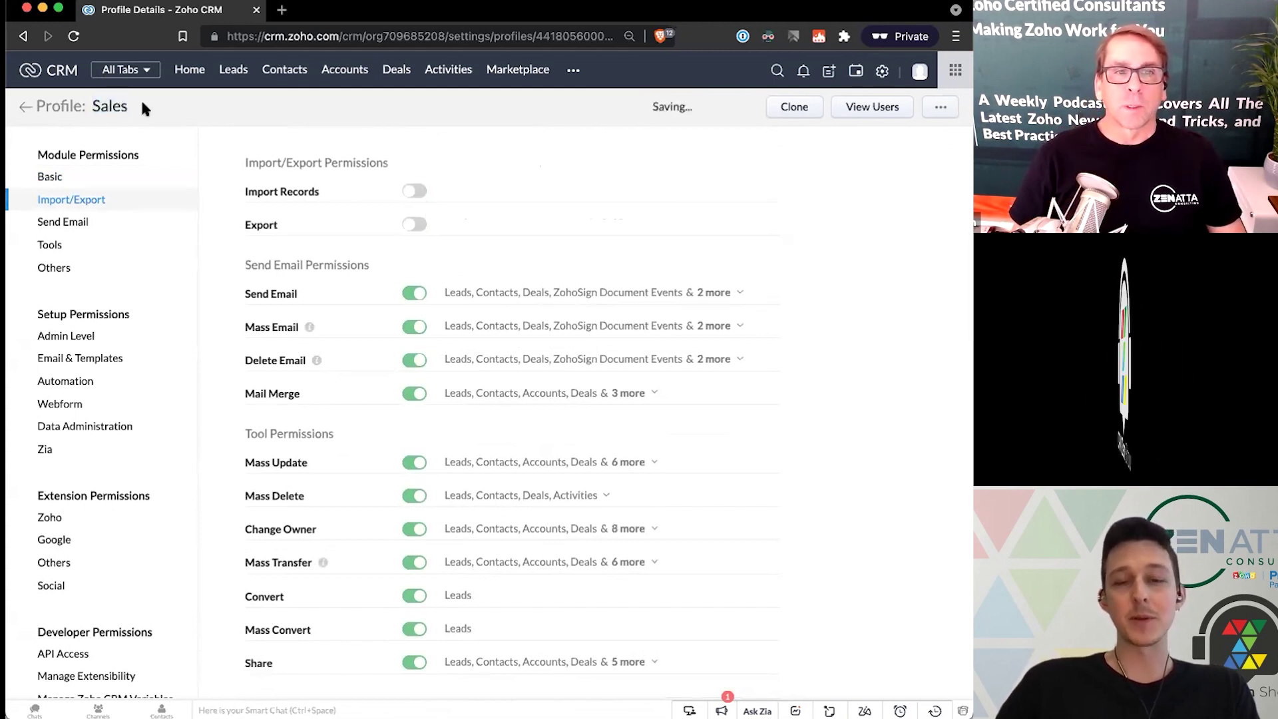
Step: Re-enable Import Records for the Sales profile and restrict it to the Leads module only
{"action": "left_click", "coordinate": [413, 193]}
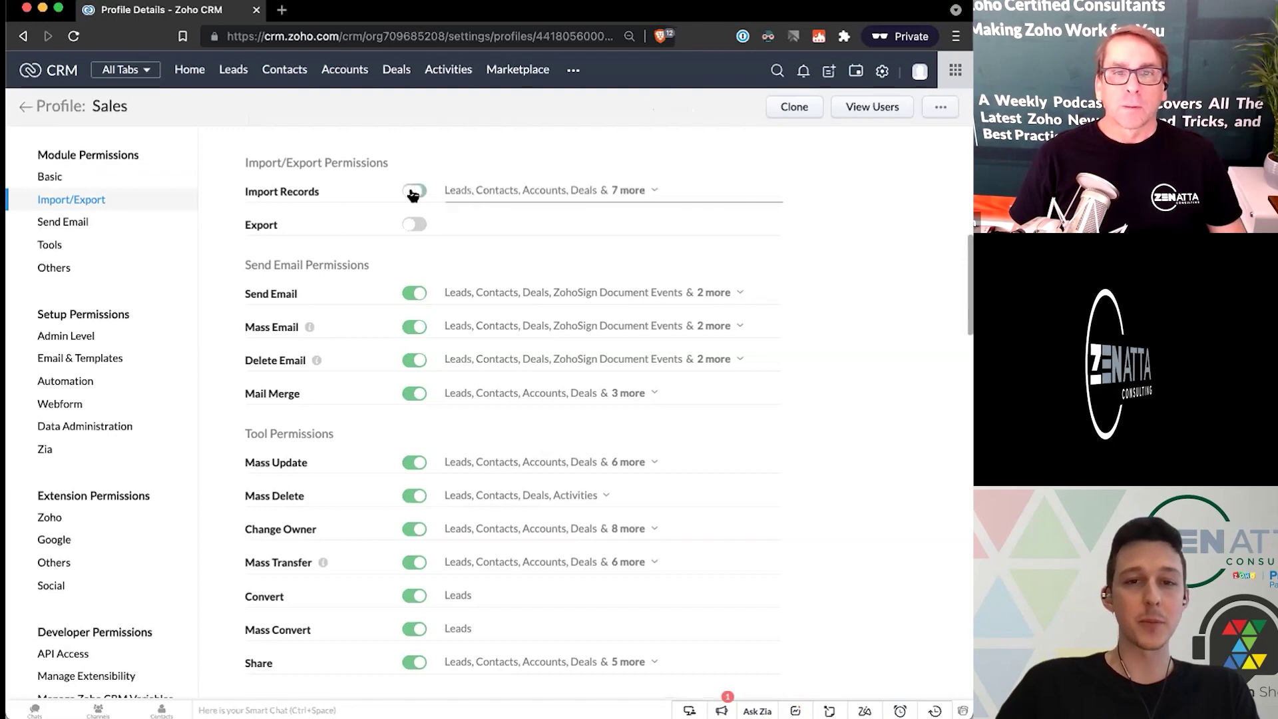
{"action": "left_click", "coordinate": [514, 197]}
{"action": "left_click", "coordinate": [500, 247]}
{"action": "left_click", "coordinate": [491, 269]}
{"action": "left_click", "coordinate": [499, 291]}
{"action": "left_click", "coordinate": [506, 314]}
{"action": "left_click", "coordinate": [506, 337]}
{"action": "left_click", "coordinate": [659, 313]}
{"action": "left_click", "coordinate": [662, 291]}
{"action": "left_click", "coordinate": [661, 268]}
{"action": "left_click", "coordinate": [661, 245]}
{"action": "left_click", "coordinate": [663, 223]}
{"action": "left_click", "coordinate": [845, 217]}
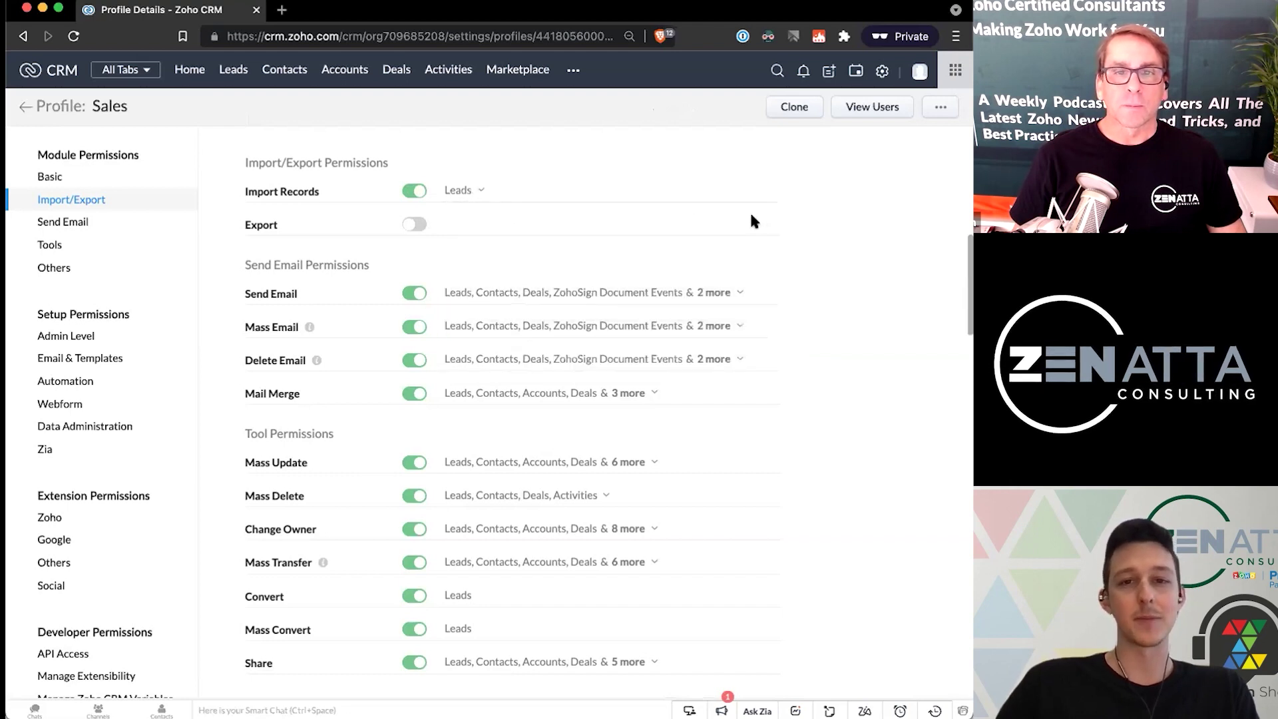
Step: Examine the Import Records and Export permissions of the Sales profile
{"action": "mouse_move", "coordinate": [241, 190]}
{"action": "left_mouse_down"}
{"action": "mouse_move", "coordinate": [334, 186]}
{"action": "mouse_move", "coordinate": [243, 190]}
{"action": "left_mouse_up"}
{"action": "left_click", "coordinate": [334, 186]}
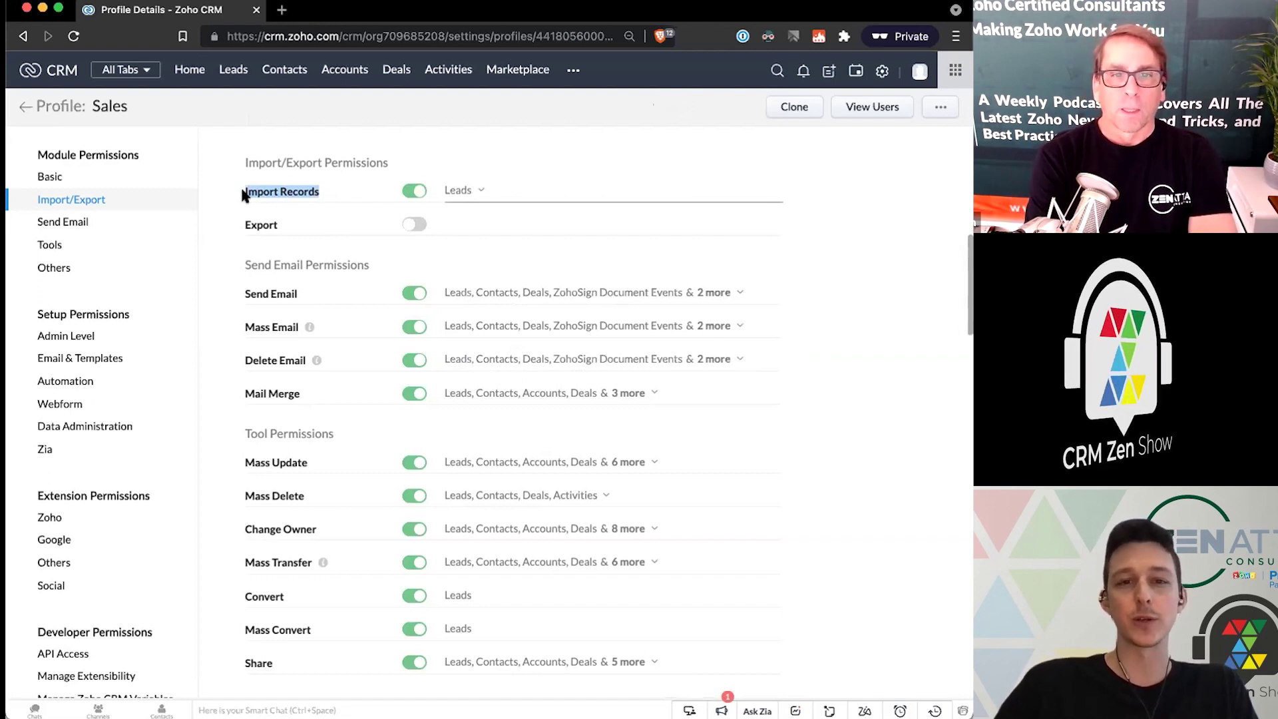
{"action": "left_click_drag", "start_coordinate": [244, 193], "coordinate": [280, 230]}
{"action": "left_click", "coordinate": [278, 227]}
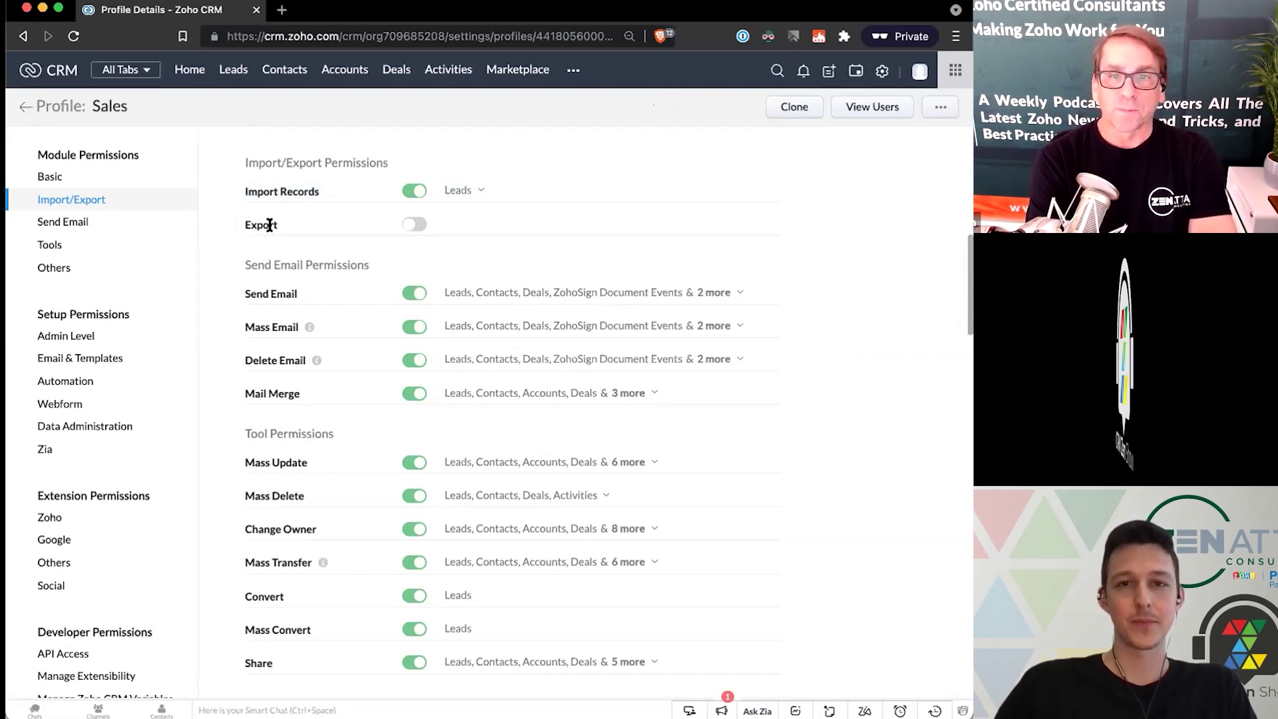
{"action": "scroll", "coordinate": [270, 225], "scroll_direction": "down", "scroll_amount": 1}
{"action": "left_click_drag", "start_coordinate": [269, 225], "coordinate": [278, 186]}
{"action": "left_click", "coordinate": [280, 192]}
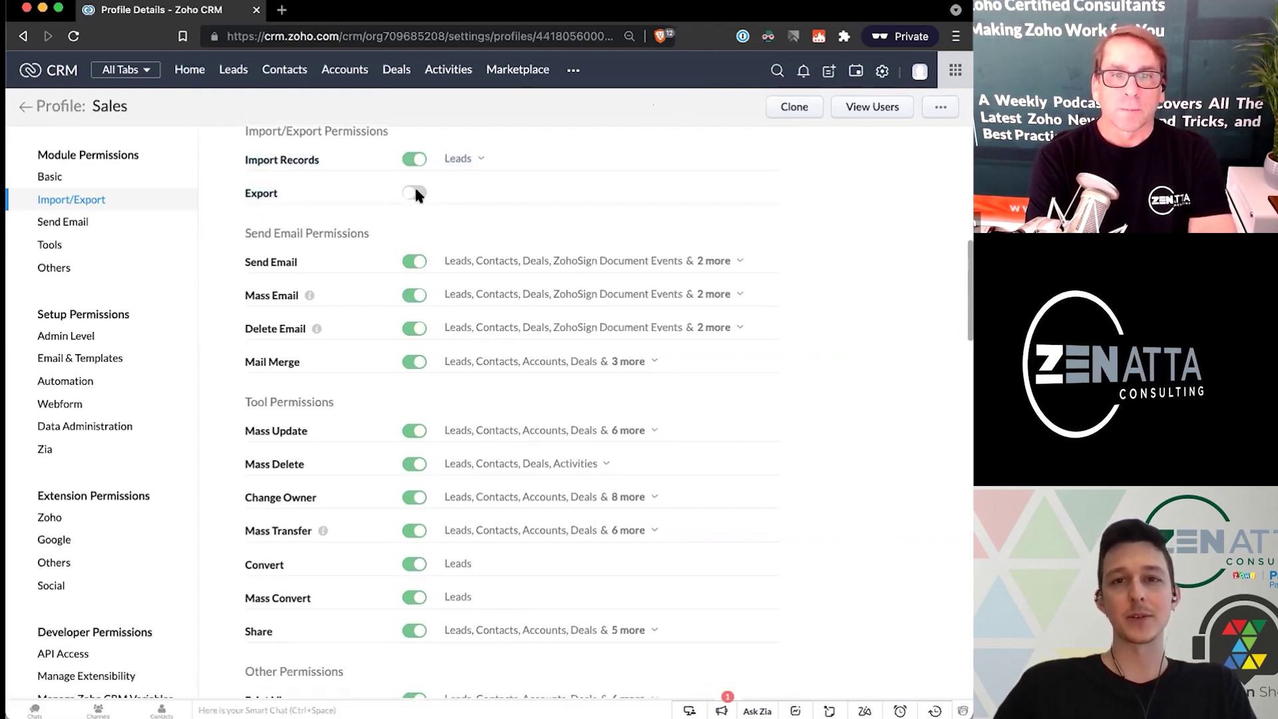
{"action": "scroll", "coordinate": [415, 191], "scroll_direction": "up", "scroll_amount": 1}
{"action": "left_click", "coordinate": [212, 114]}
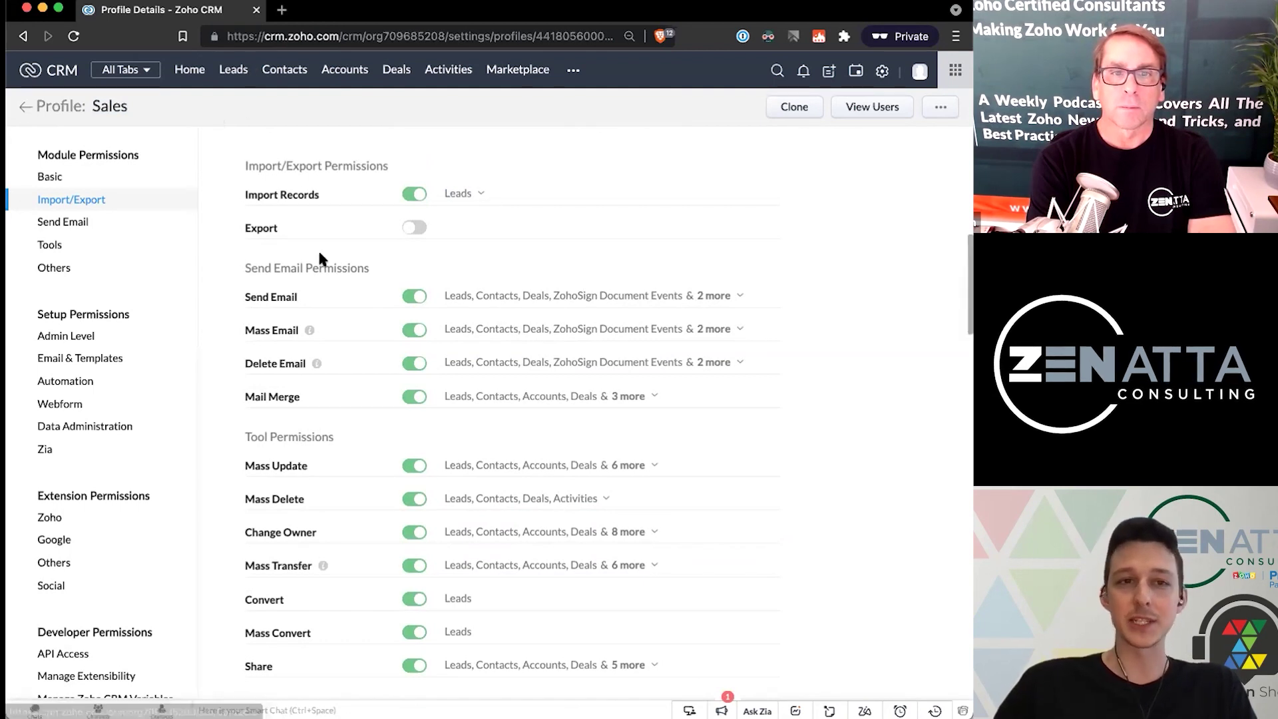
Step: Turn off the Mass Email and Delete Email permissions for the Sales profile
{"action": "scroll", "coordinate": [320, 253], "scroll_direction": "down", "scroll_amount": 3}
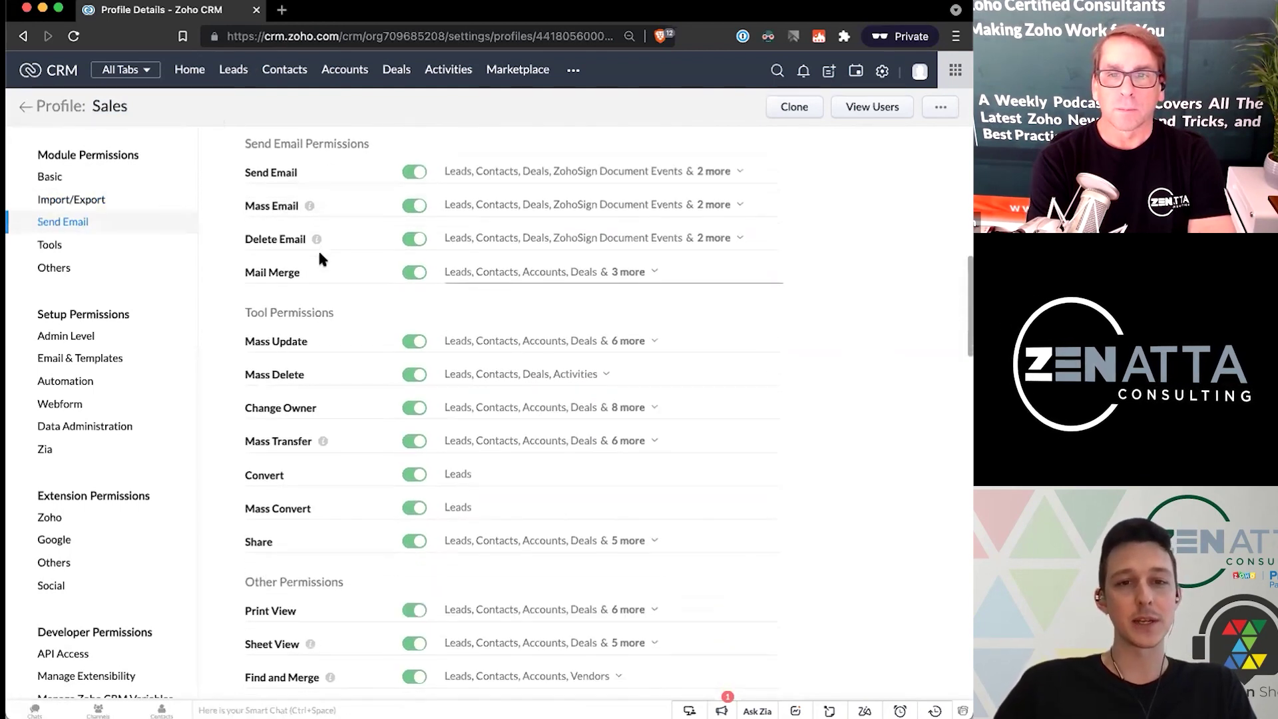
{"action": "scroll", "coordinate": [333, 170], "scroll_direction": "down", "scroll_amount": 1}
{"action": "scroll", "coordinate": [260, 167], "scroll_direction": "up", "scroll_amount": 1}
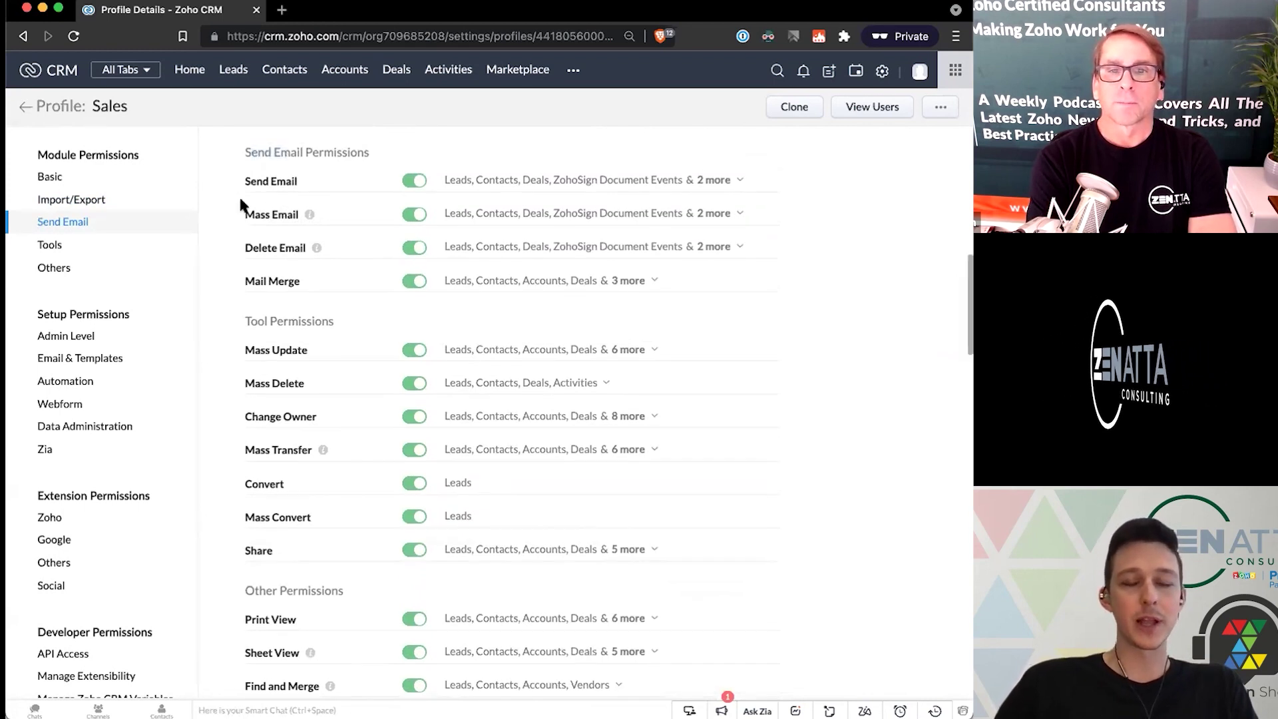
{"action": "scroll", "coordinate": [250, 166], "scroll_direction": "down", "scroll_amount": 1}
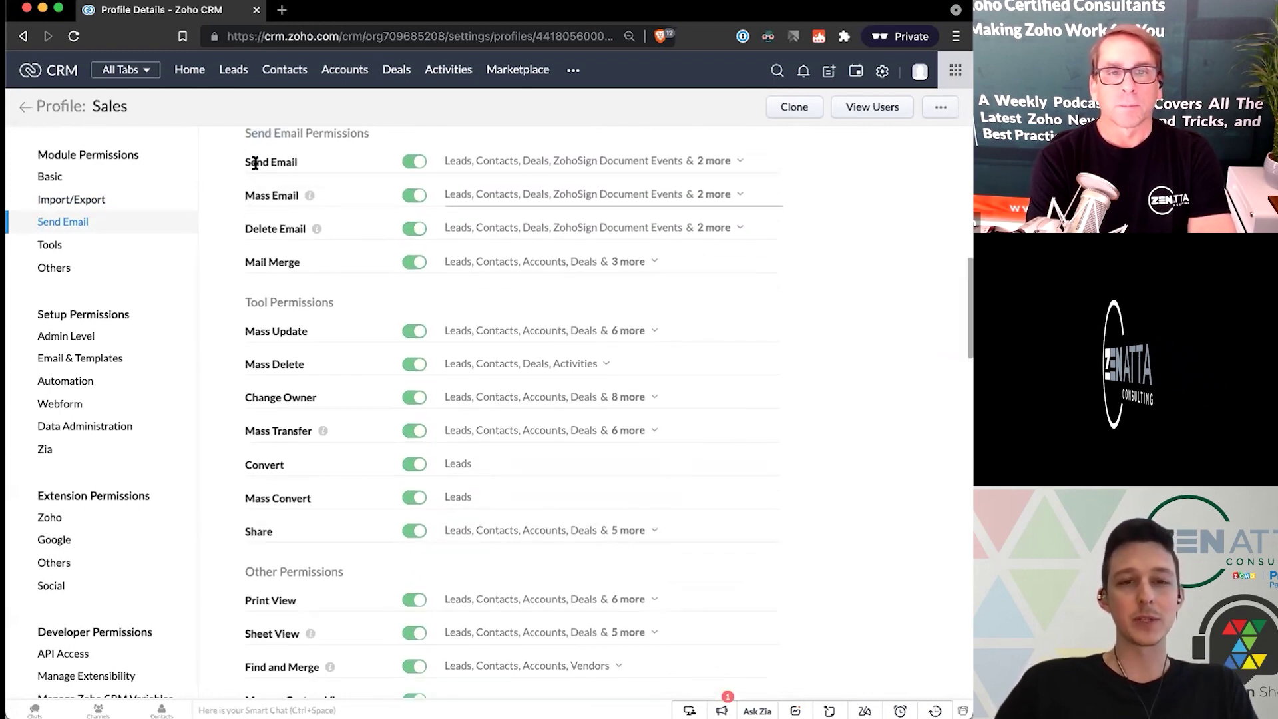
{"action": "left_click_drag", "start_coordinate": [246, 195], "coordinate": [297, 195]}
{"action": "left_click", "coordinate": [296, 195]}
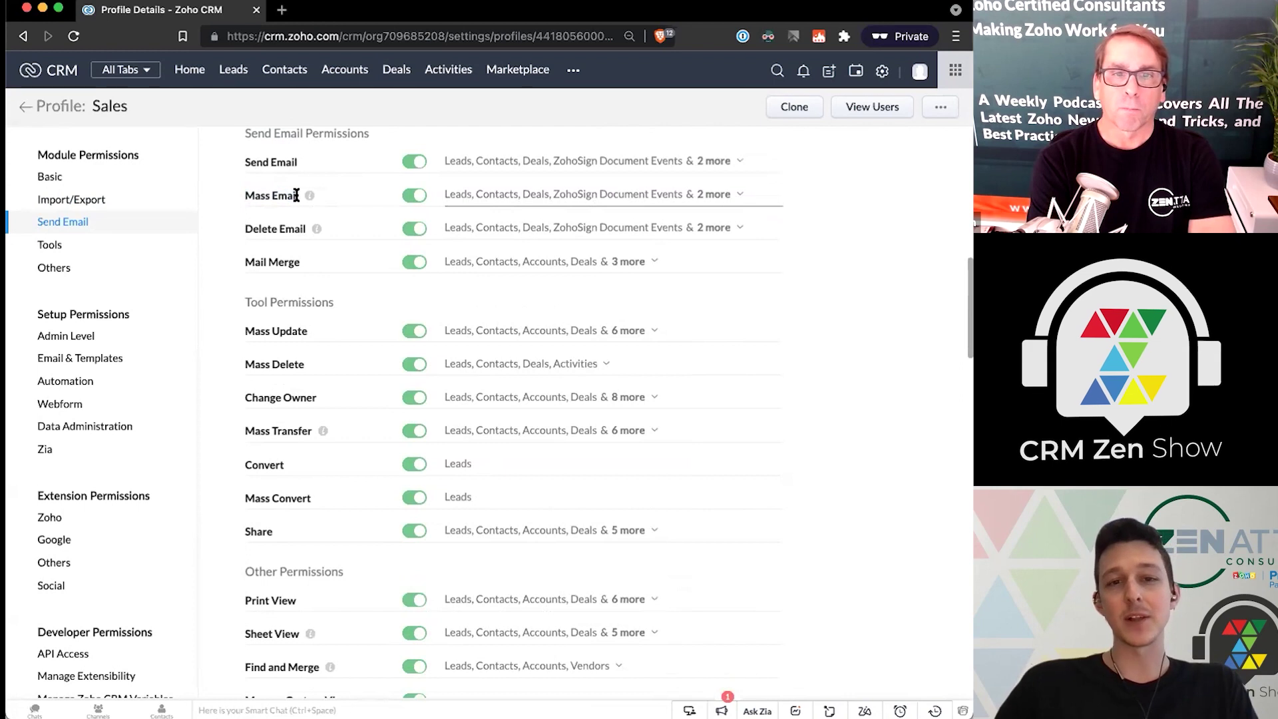
{"action": "left_click", "coordinate": [416, 196]}
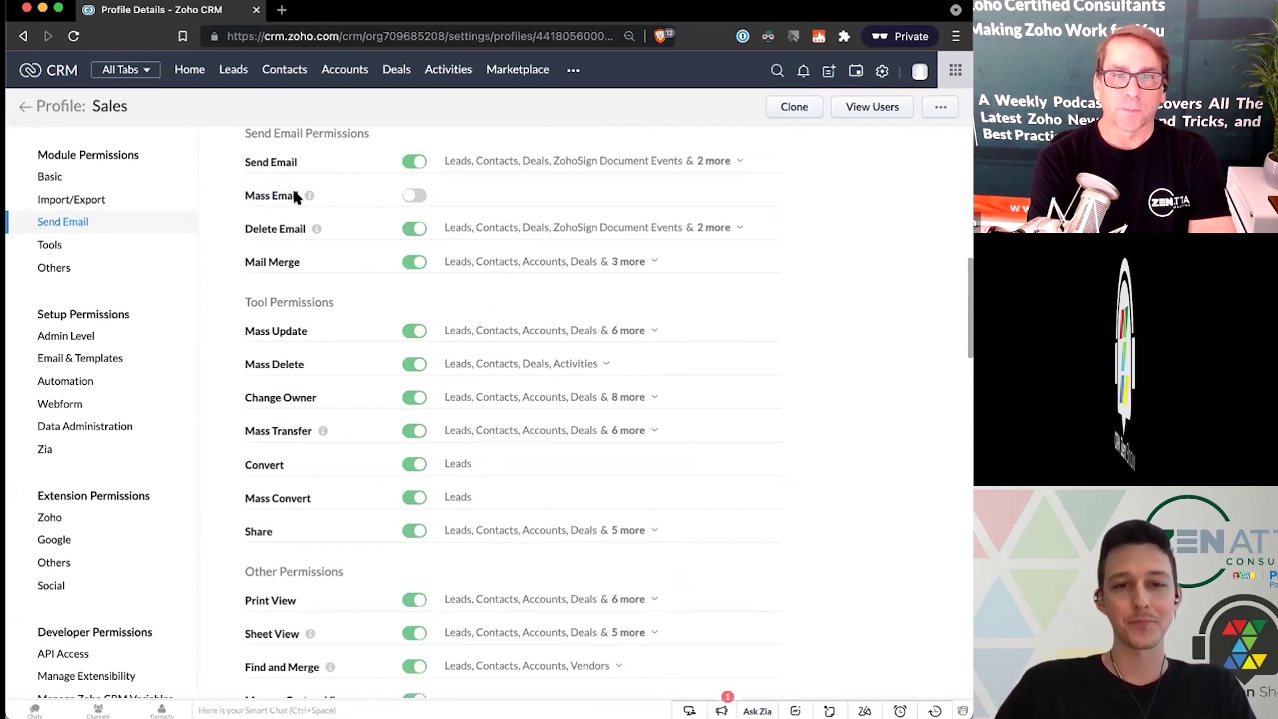
{"action": "left_click_drag", "start_coordinate": [245, 228], "coordinate": [295, 230]}
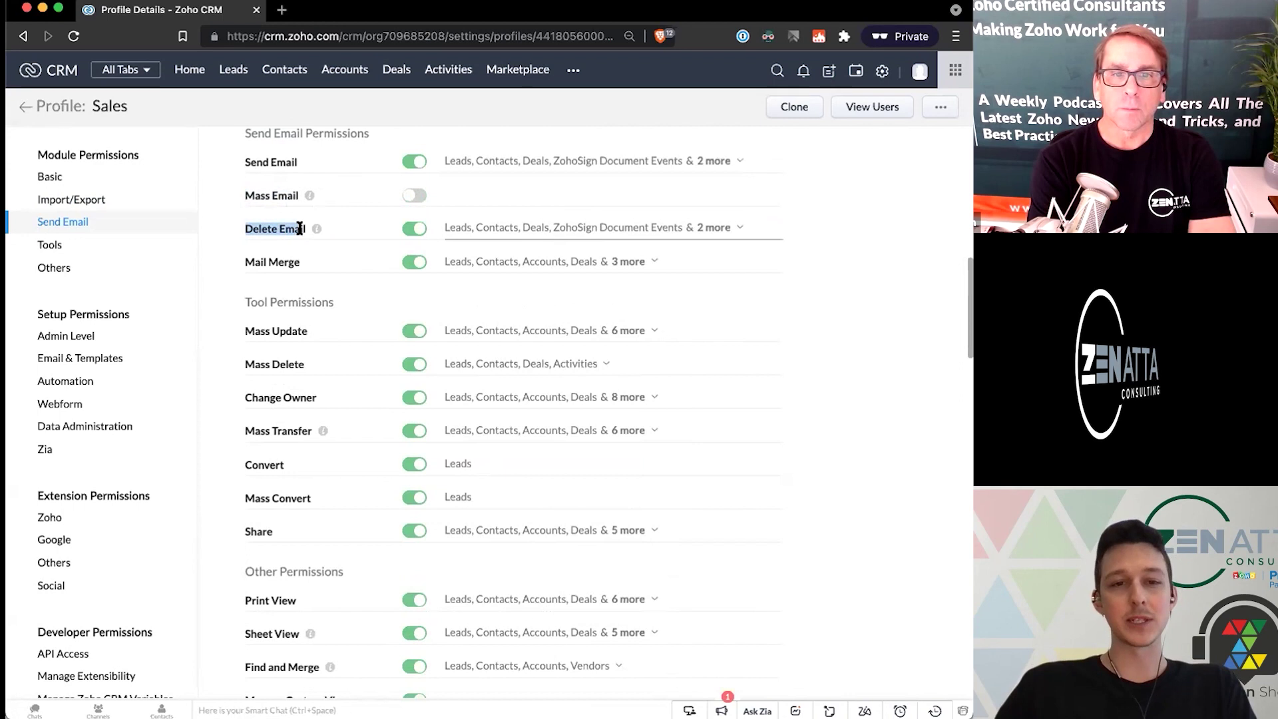
{"action": "left_click", "coordinate": [403, 231]}
Step: Review the Sales profile's Mail Merge, tool and other permissions, as well as the setup permissions with their admin level options
{"action": "scroll", "coordinate": [412, 220], "scroll_direction": "down", "scroll_amount": 4}
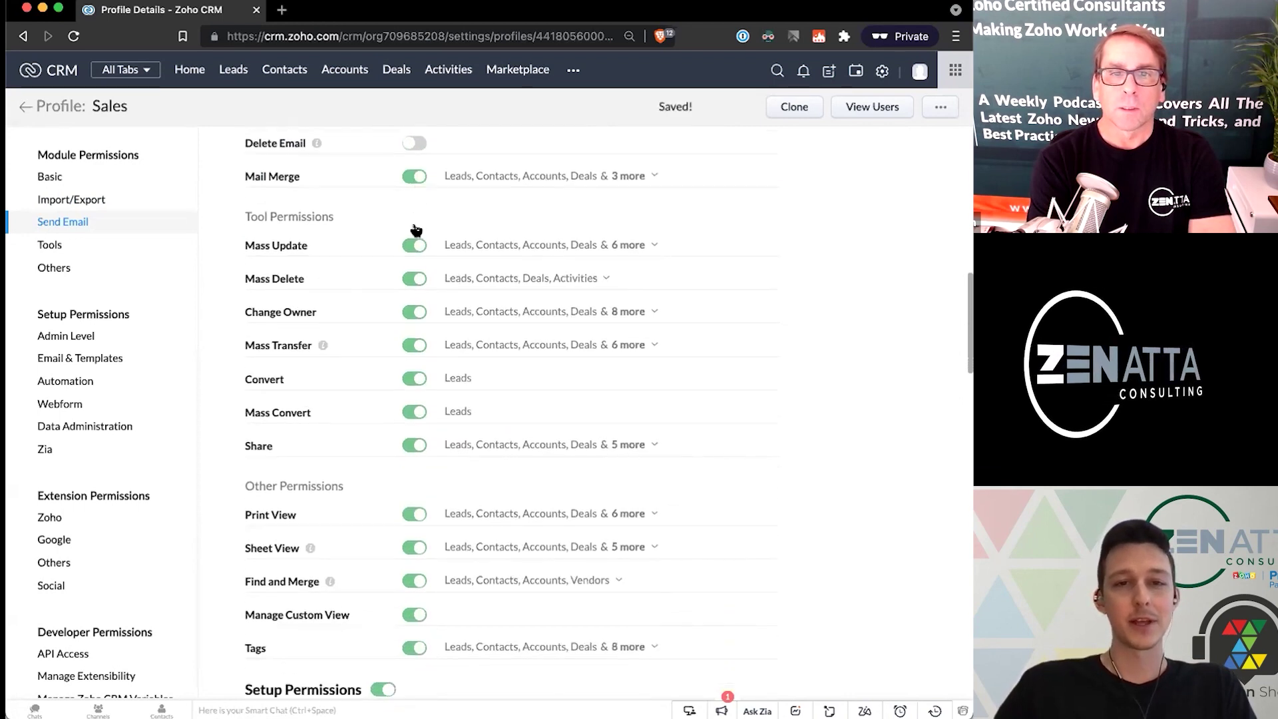
{"action": "scroll", "coordinate": [312, 181], "scroll_direction": "up", "scroll_amount": 2}
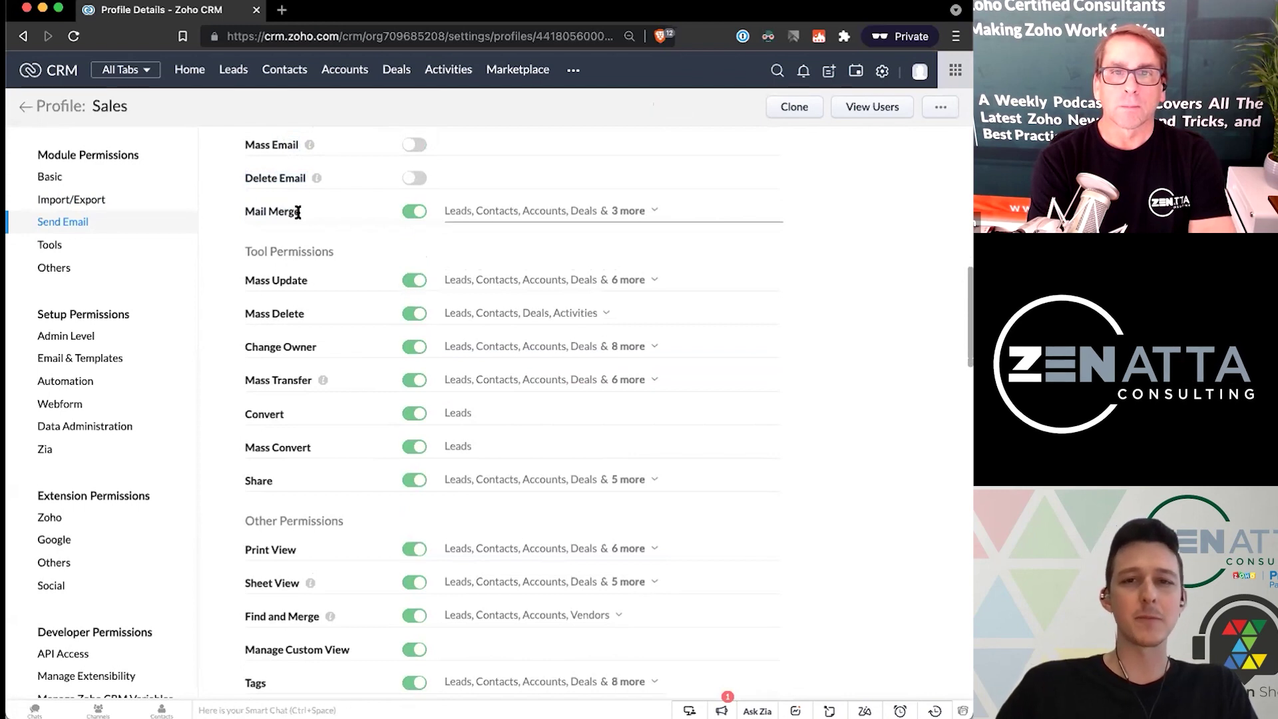
{"action": "scroll", "coordinate": [297, 212], "scroll_direction": "down", "scroll_amount": 2}
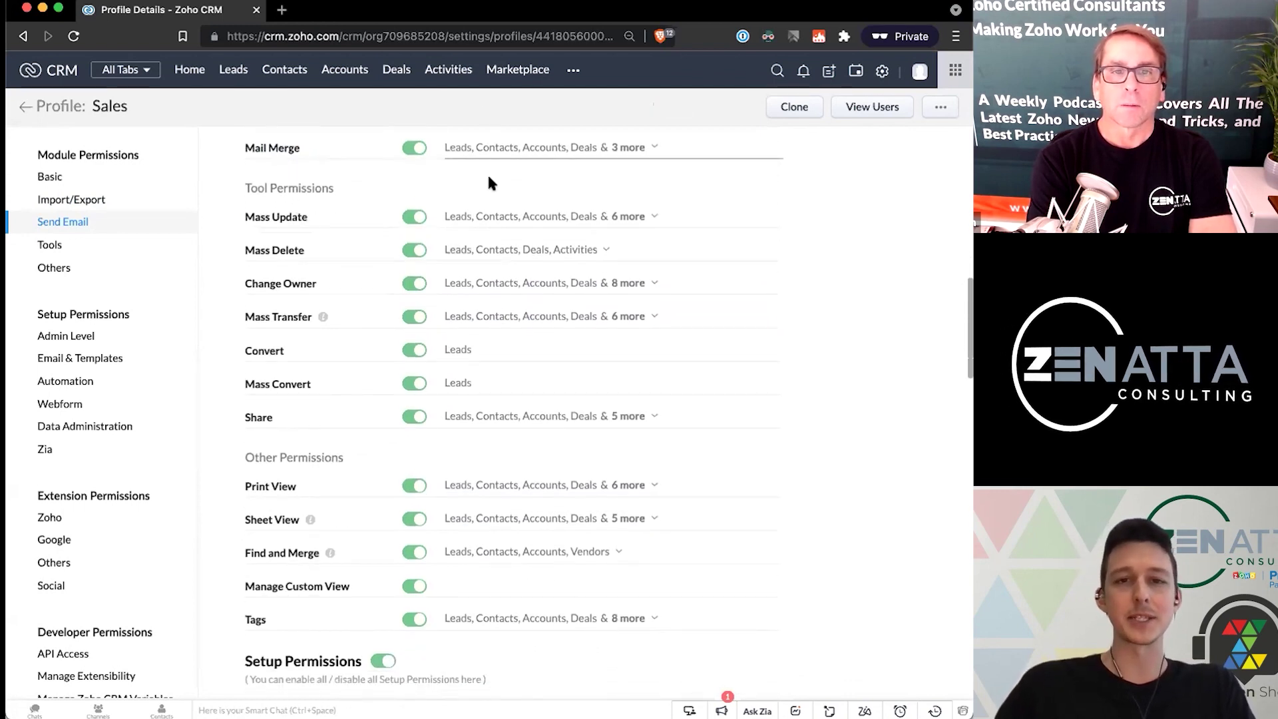
{"action": "scroll", "coordinate": [481, 190], "scroll_direction": "down", "scroll_amount": 2}
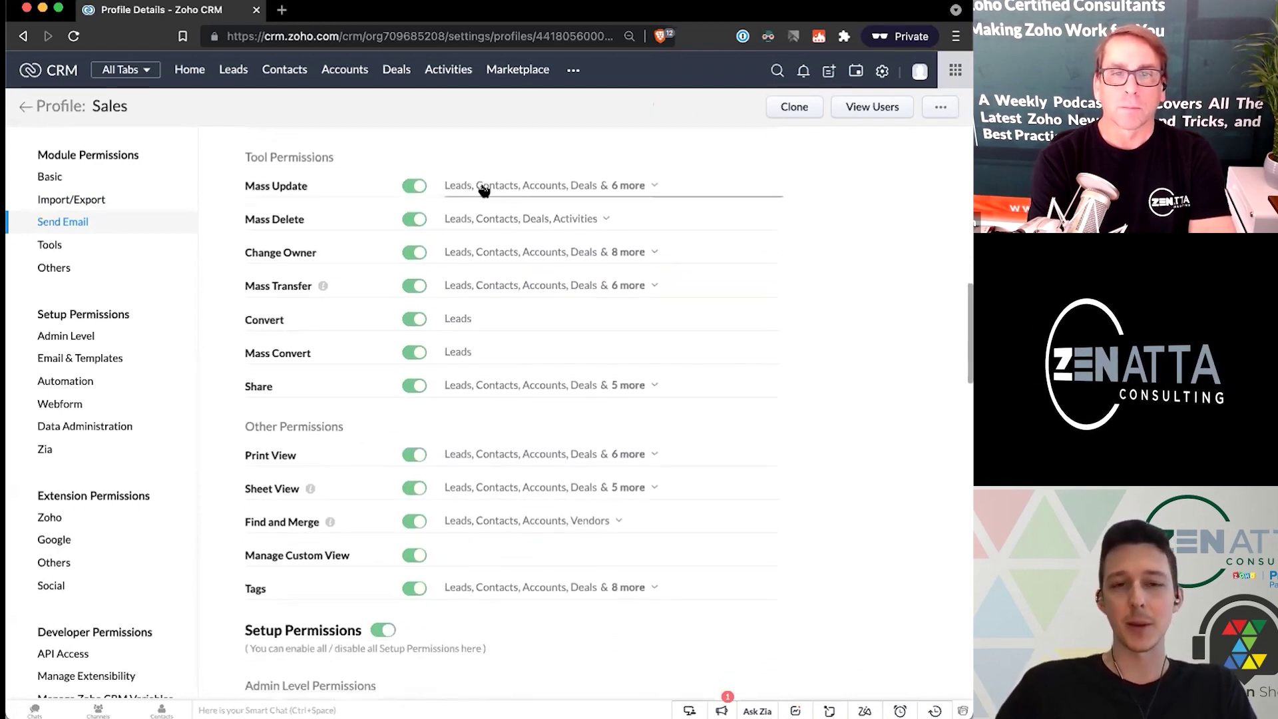
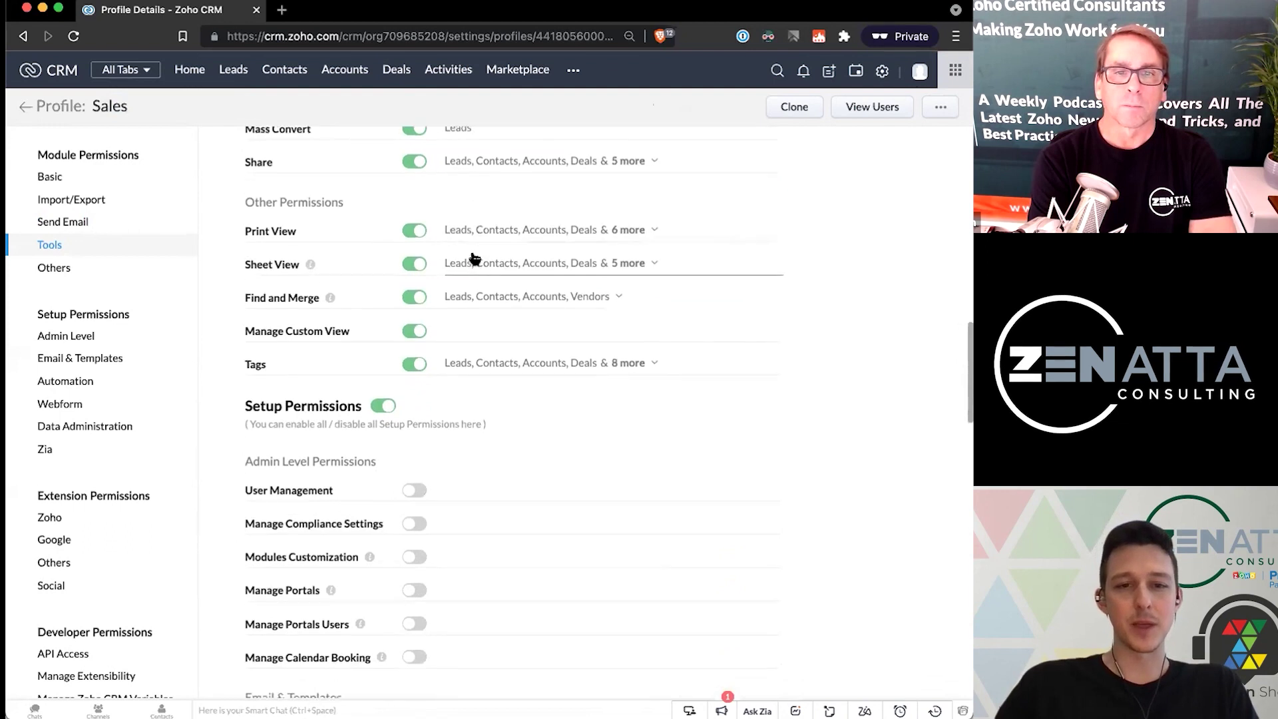
{"action": "scroll", "coordinate": [472, 256], "scroll_direction": "down", "scroll_amount": 1}
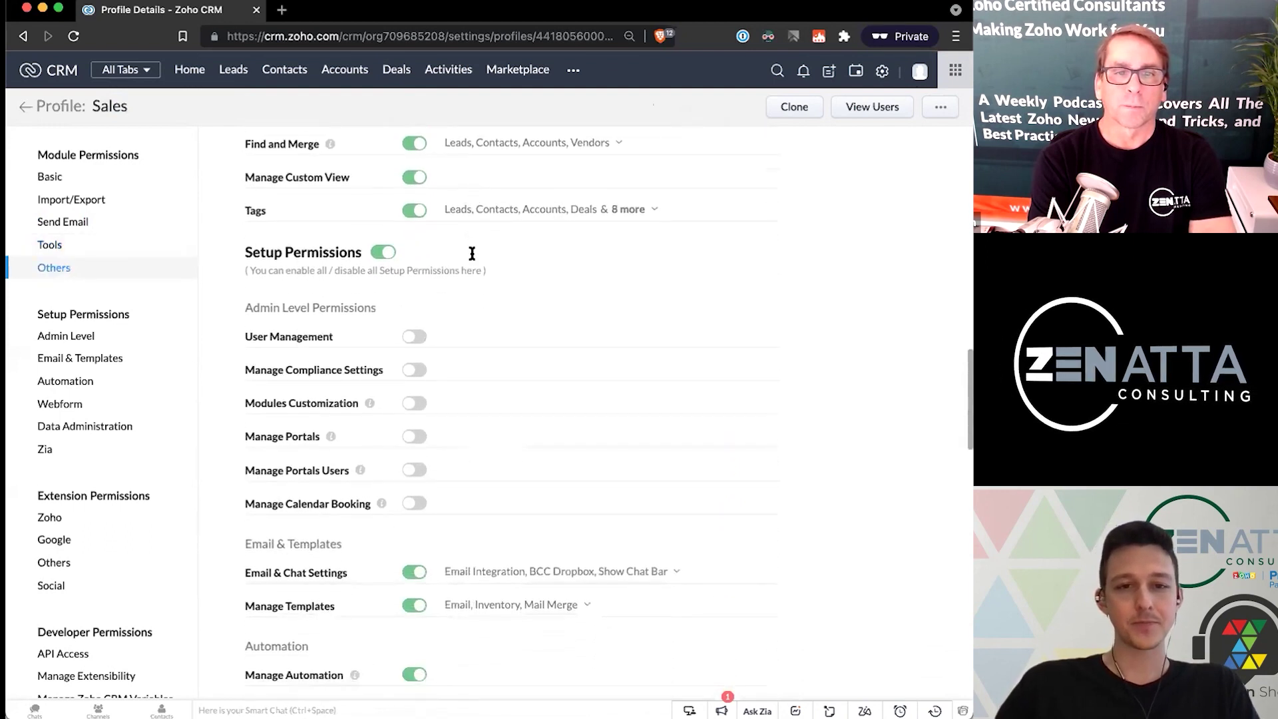
{"action": "scroll", "coordinate": [257, 286], "scroll_direction": "down", "scroll_amount": 1}
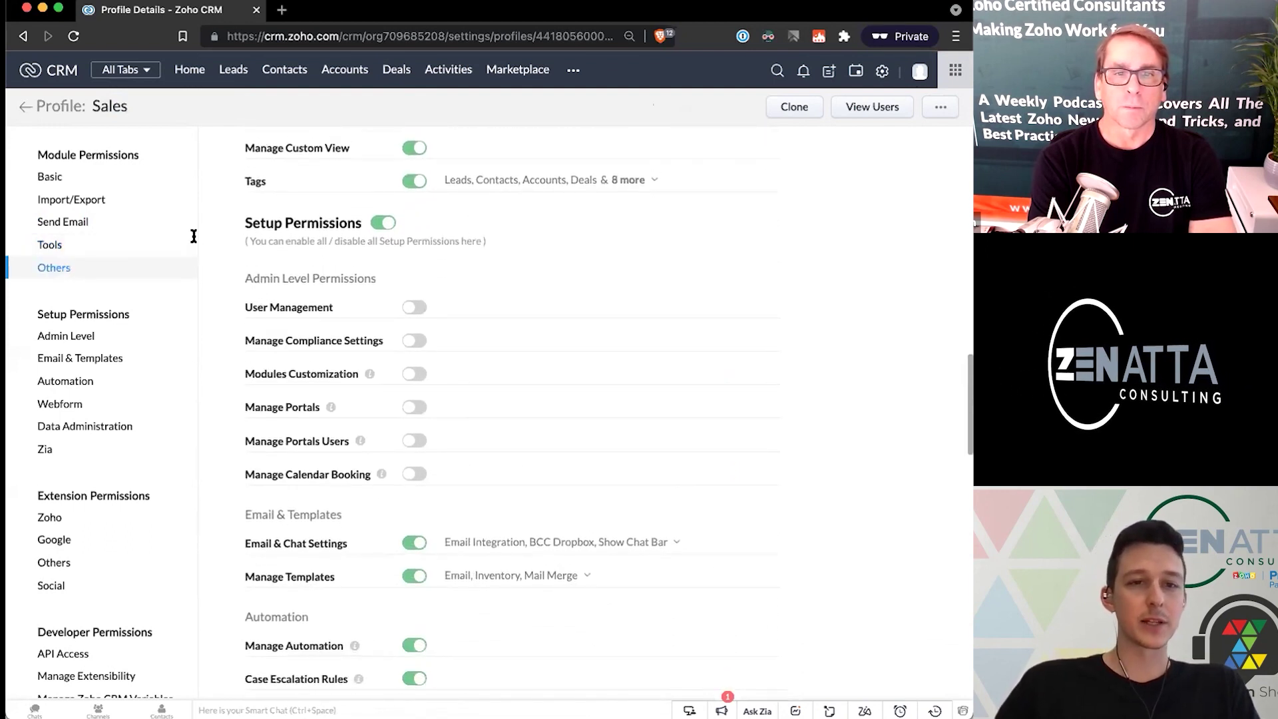
{"action": "left_click_drag", "start_coordinate": [325, 220], "coordinate": [350, 220]}
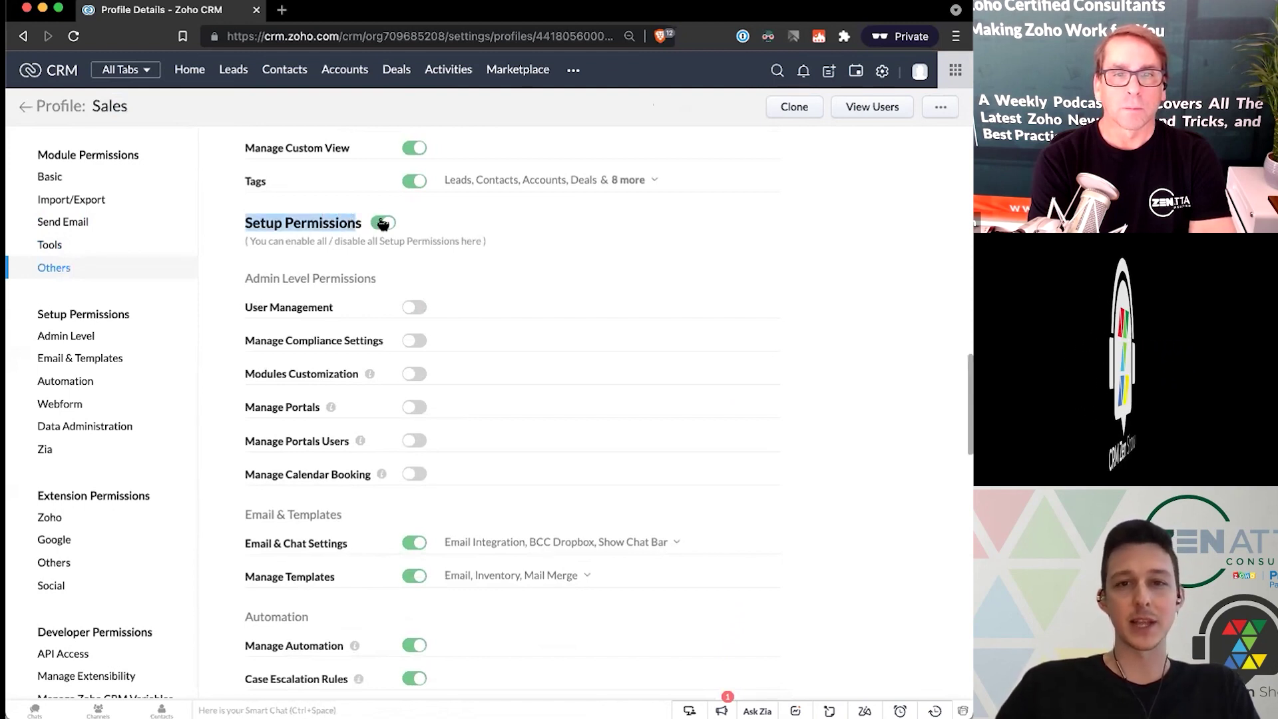
{"action": "left_click", "coordinate": [427, 226]}
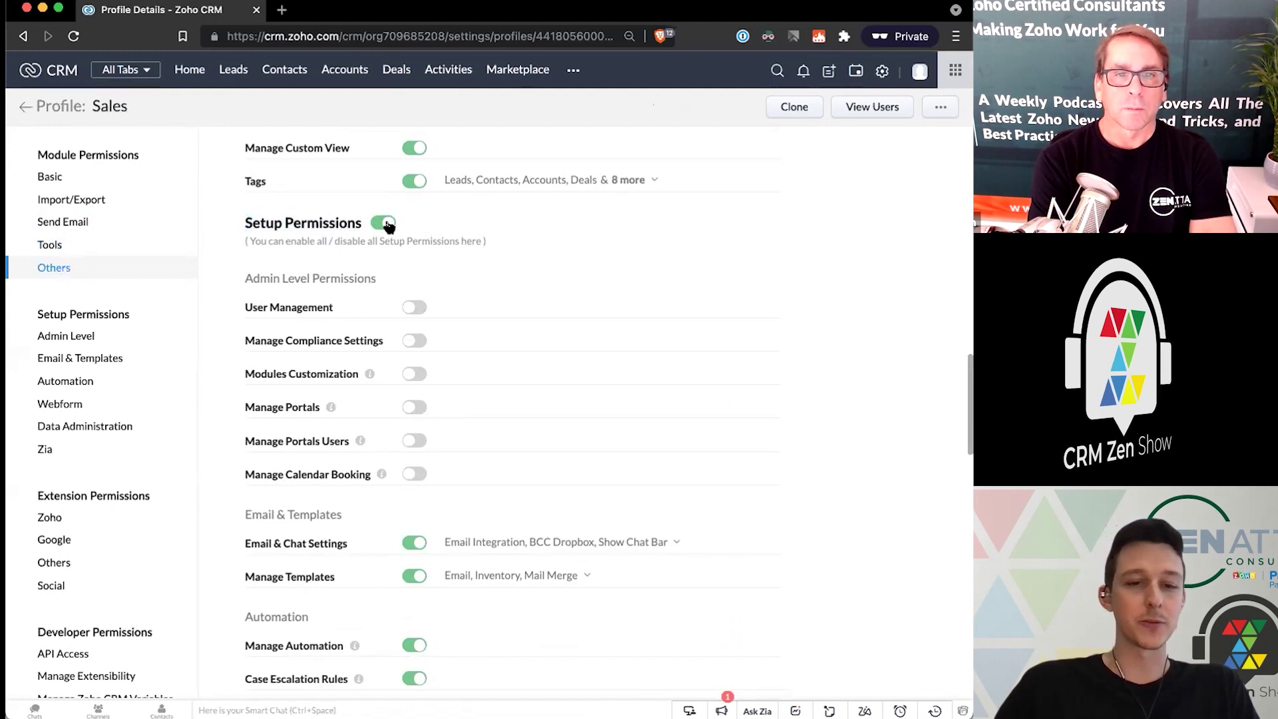
{"action": "scroll", "coordinate": [437, 208], "scroll_direction": "down", "scroll_amount": 1}
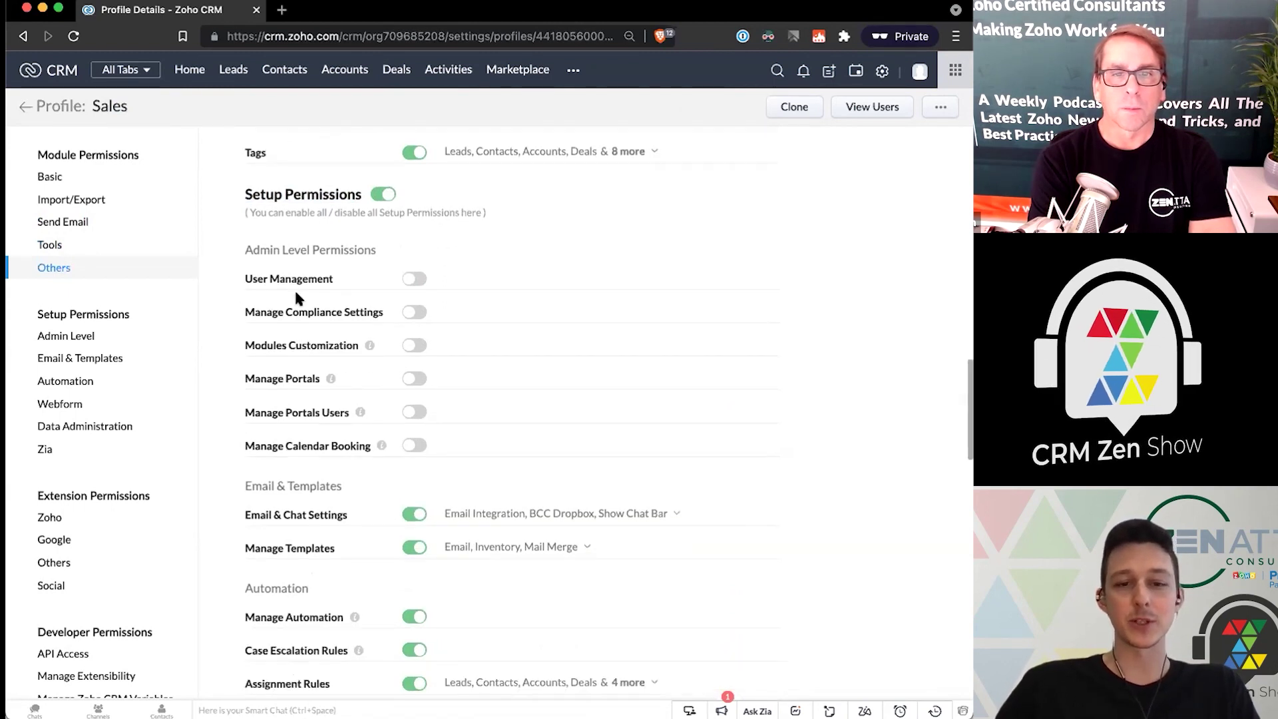
Step: Turn off all Setup Permissions at once for the Sales profile
{"action": "scroll", "coordinate": [322, 482], "scroll_direction": "down", "scroll_amount": 3}
{"action": "left_click_drag", "start_coordinate": [248, 508], "coordinate": [342, 508]}
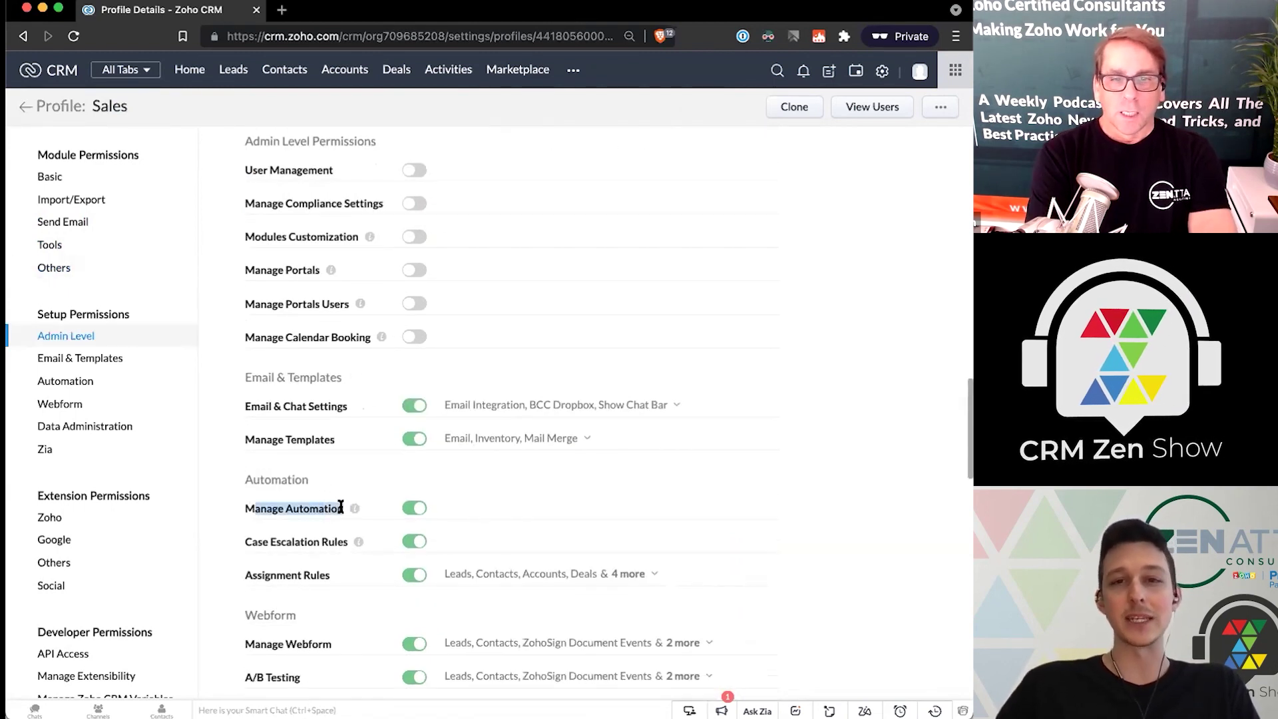
{"action": "left_click", "coordinate": [341, 507]}
{"action": "scroll", "coordinate": [338, 501], "scroll_direction": "up", "scroll_amount": 3}
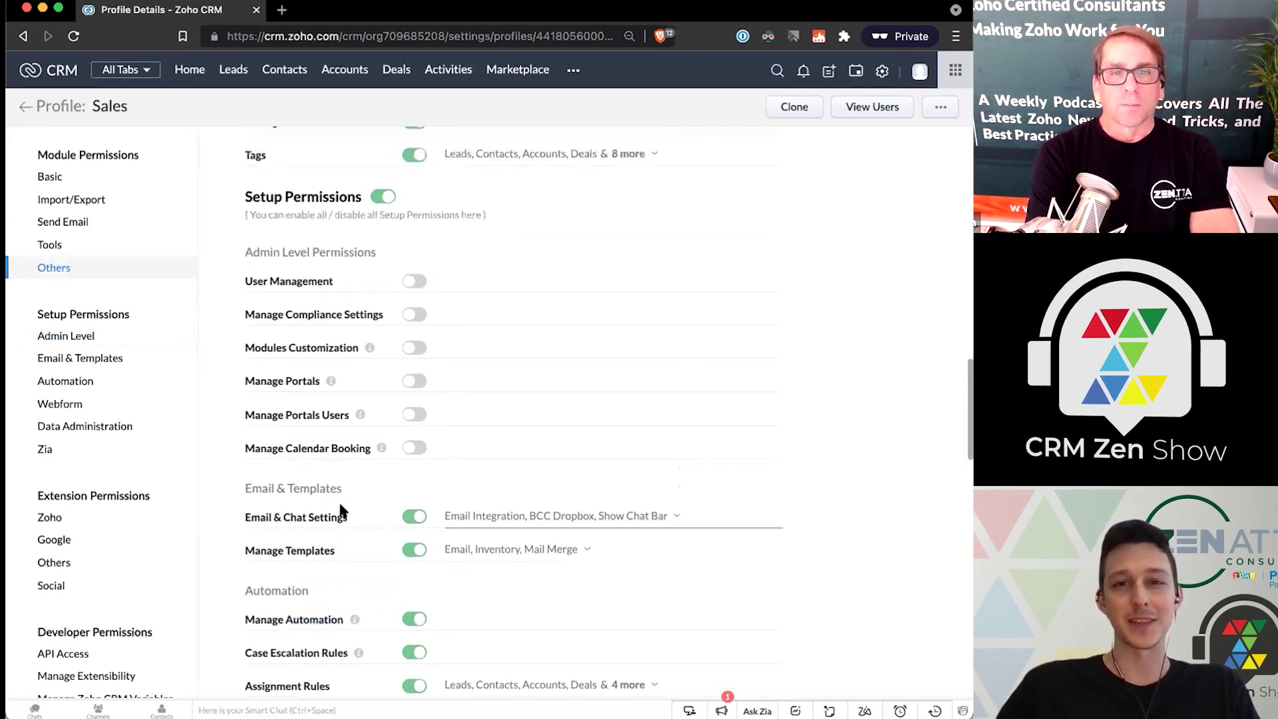
{"action": "scroll", "coordinate": [408, 318], "scroll_direction": "down", "scroll_amount": 1}
{"action": "scroll", "coordinate": [476, 202], "scroll_direction": "down", "scroll_amount": 1}
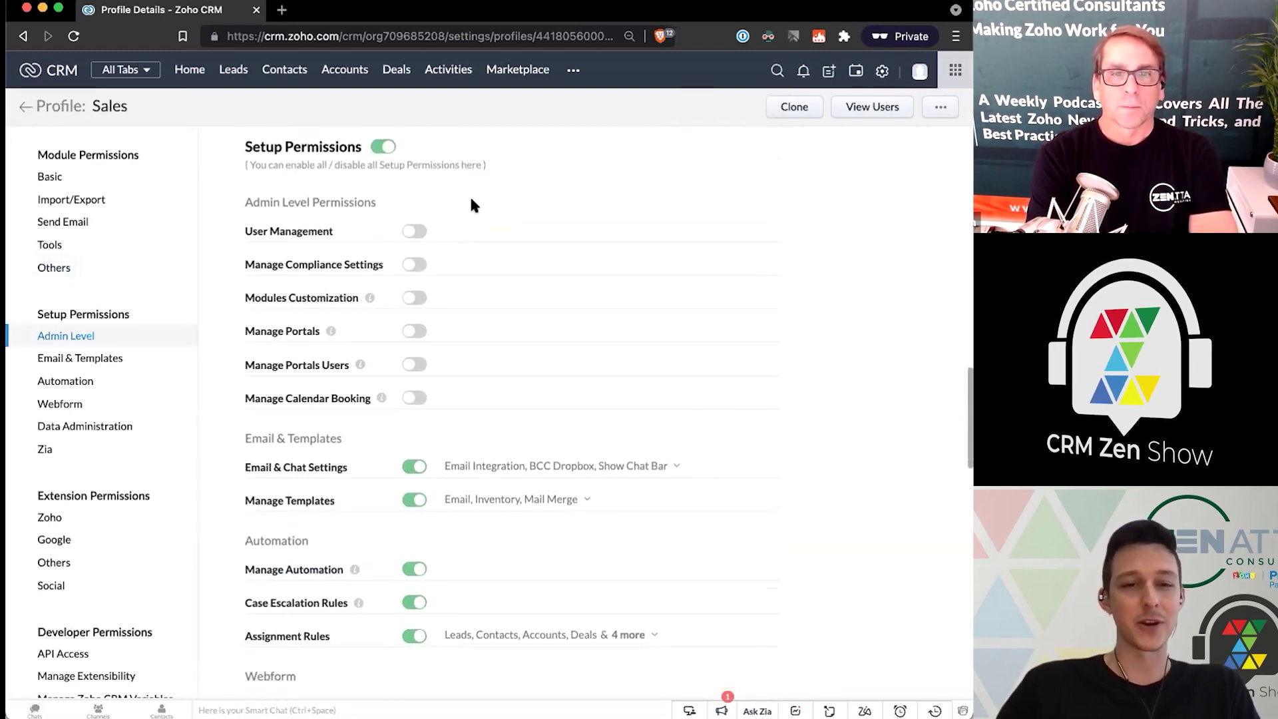
{"action": "left_click", "coordinate": [386, 147]}
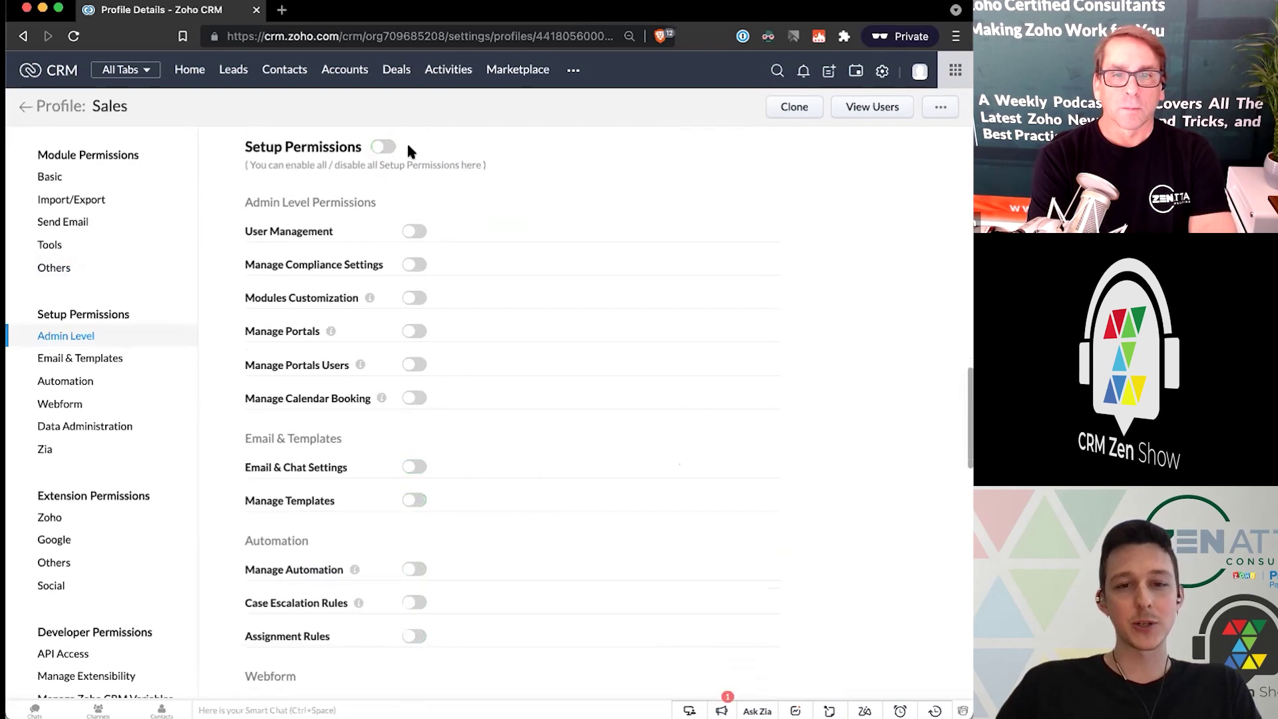
Step: Re-enable Email & Chat Settings for the Sales profile, keeping Email Integration, BCC Dropbox and Show Chat Bar selected
{"action": "scroll", "coordinate": [408, 149], "scroll_direction": "down", "scroll_amount": 3}
{"action": "scroll", "coordinate": [495, 200], "scroll_direction": "up", "scroll_amount": 3}
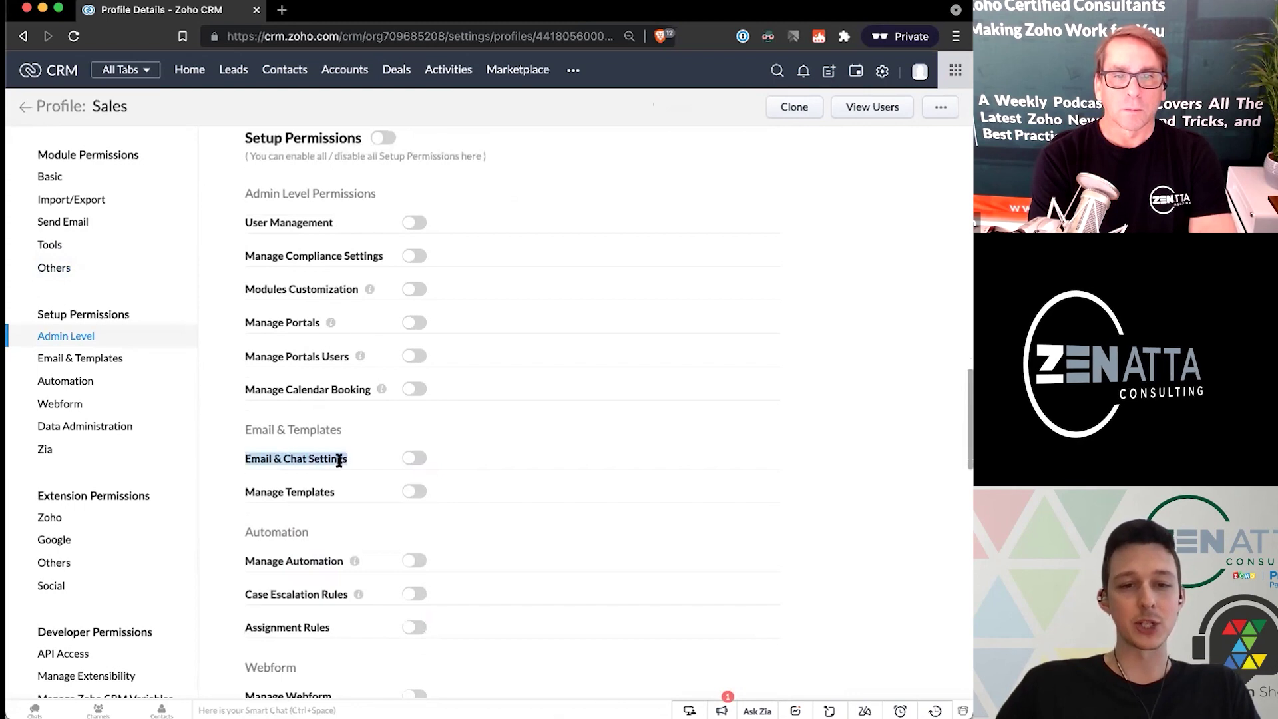
{"action": "left_click", "coordinate": [415, 457]}
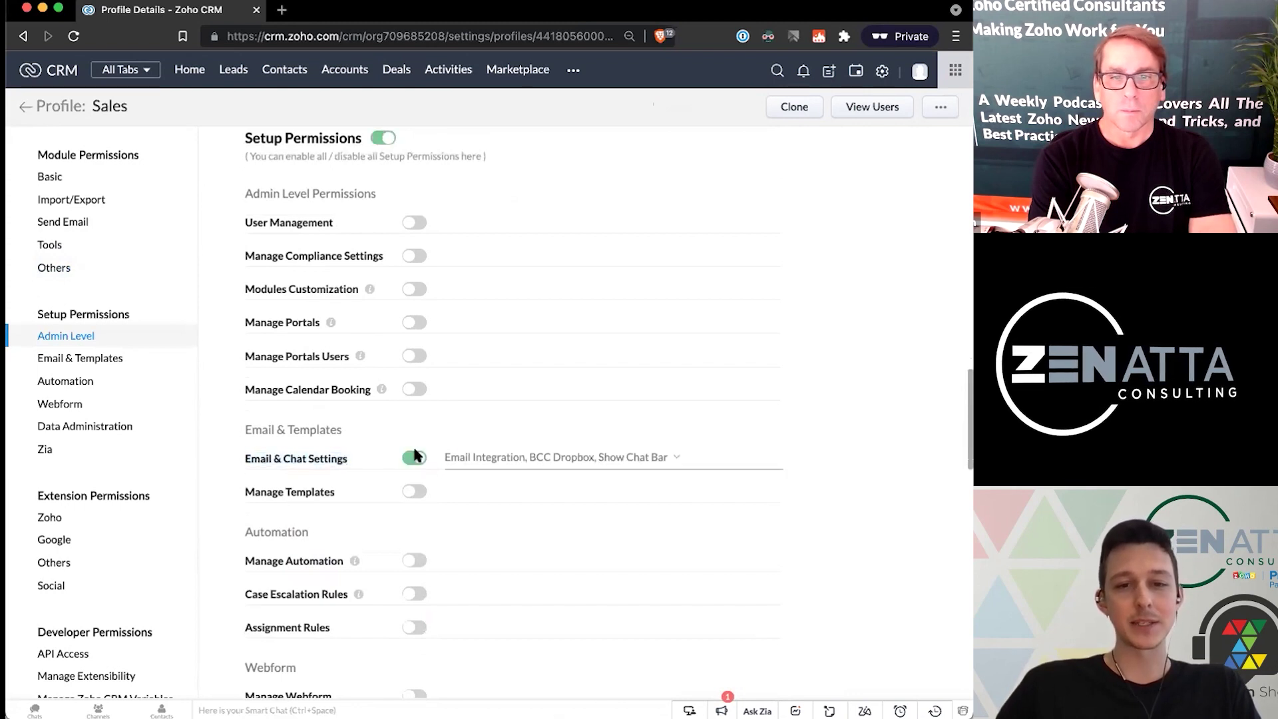
{"action": "left_click", "coordinate": [474, 460]}
{"action": "left_click", "coordinate": [496, 513]}
{"action": "left_click", "coordinate": [517, 513]}
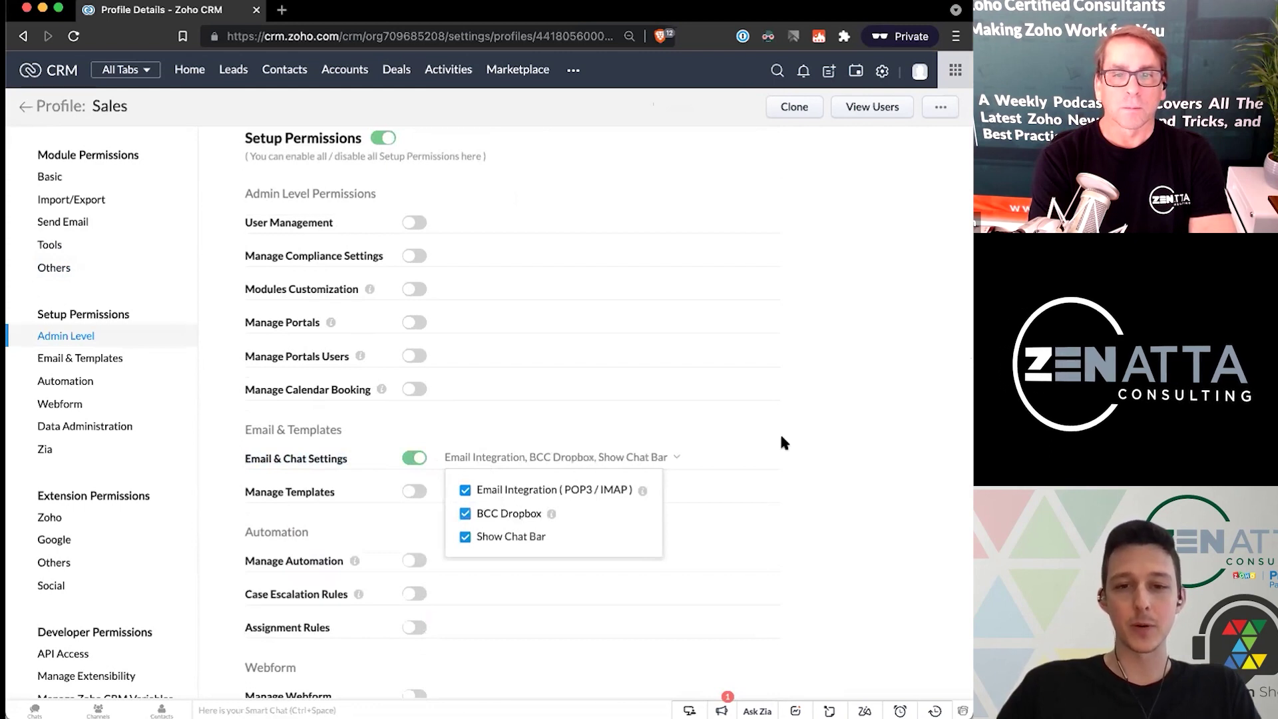
{"action": "left_click", "coordinate": [780, 433]}
Step: Enable the Zia permissions Zia Voice, Data Enrichment, Prediction and Image Validation for the Sales profile
{"action": "scroll", "coordinate": [583, 447], "scroll_direction": "down", "scroll_amount": 5}
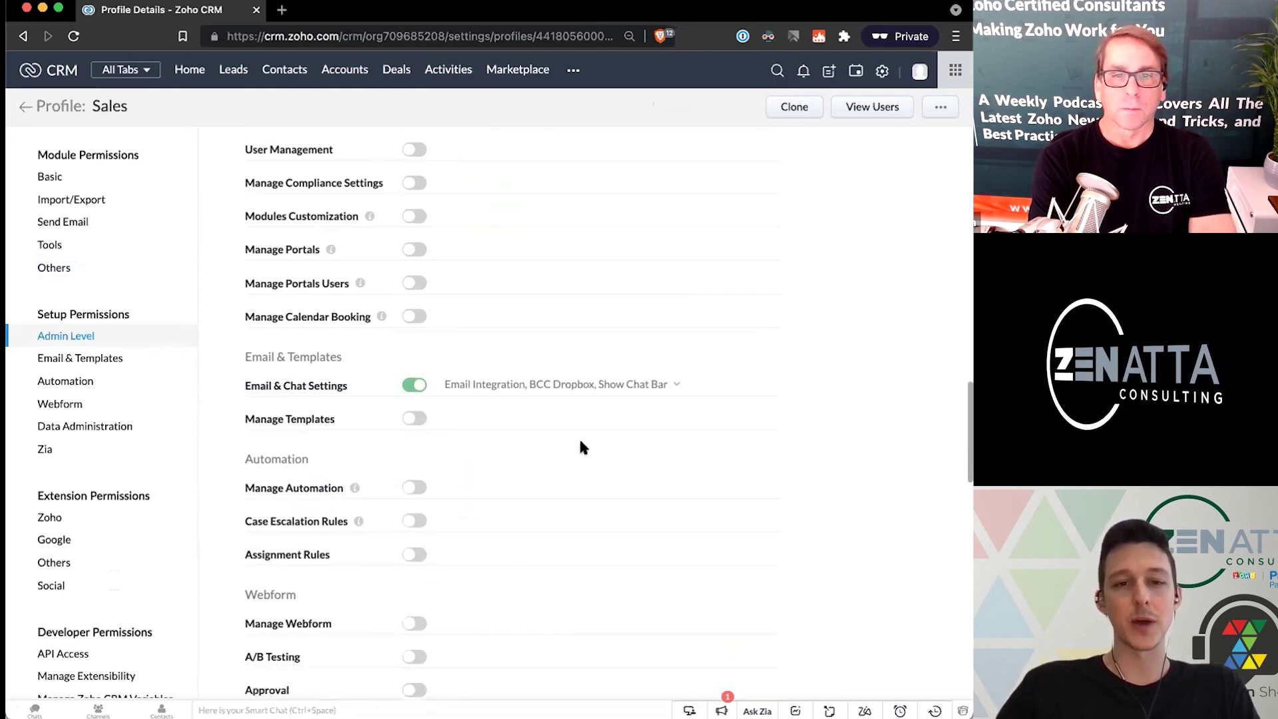
{"action": "scroll", "coordinate": [581, 446], "scroll_direction": "down", "scroll_amount": 4}
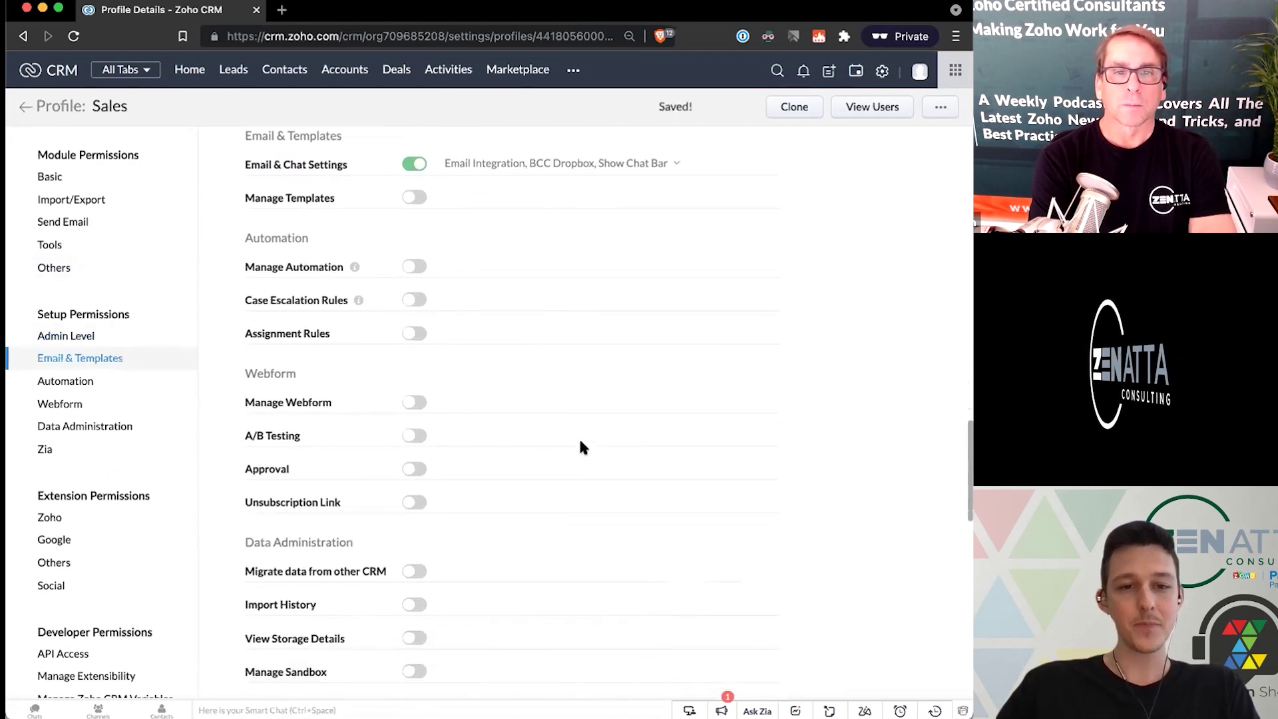
{"action": "scroll", "coordinate": [581, 447], "scroll_direction": "down", "scroll_amount": 2}
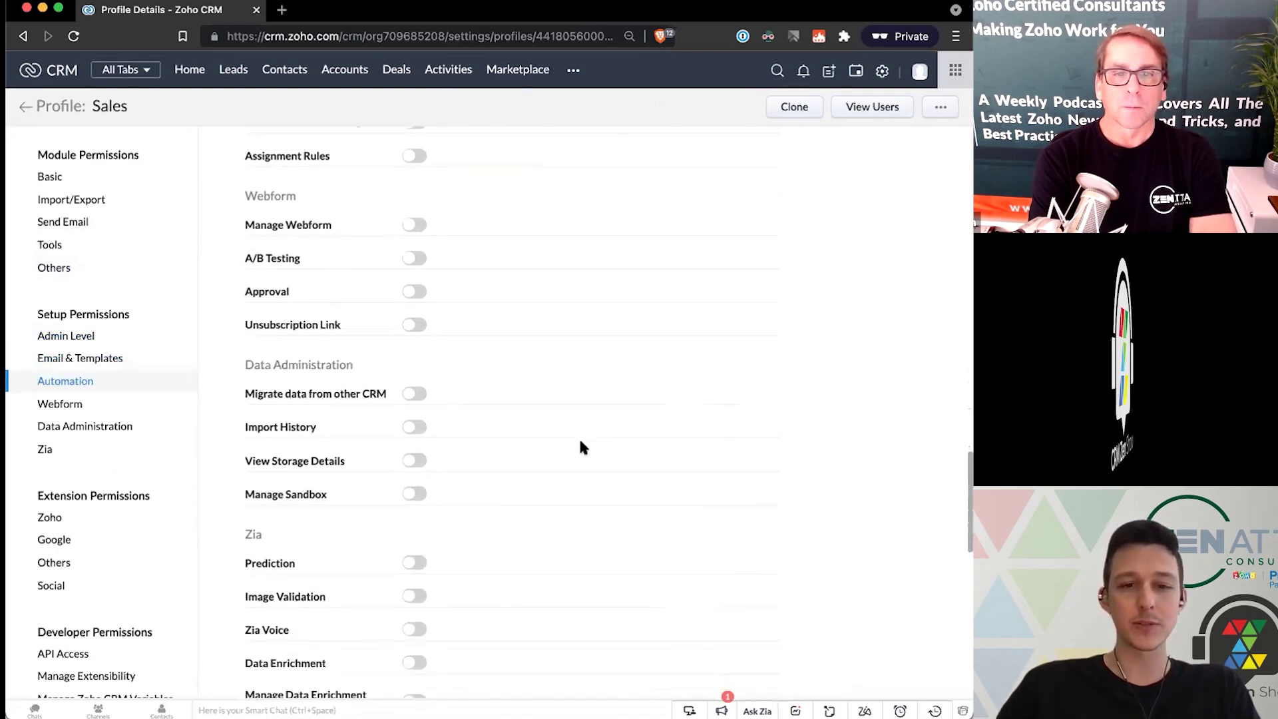
{"action": "scroll", "coordinate": [581, 447], "scroll_direction": "up", "scroll_amount": 3}
{"action": "scroll", "coordinate": [502, 229], "scroll_direction": "down", "scroll_amount": 1}
{"action": "scroll", "coordinate": [373, 208], "scroll_direction": "down", "scroll_amount": 3}
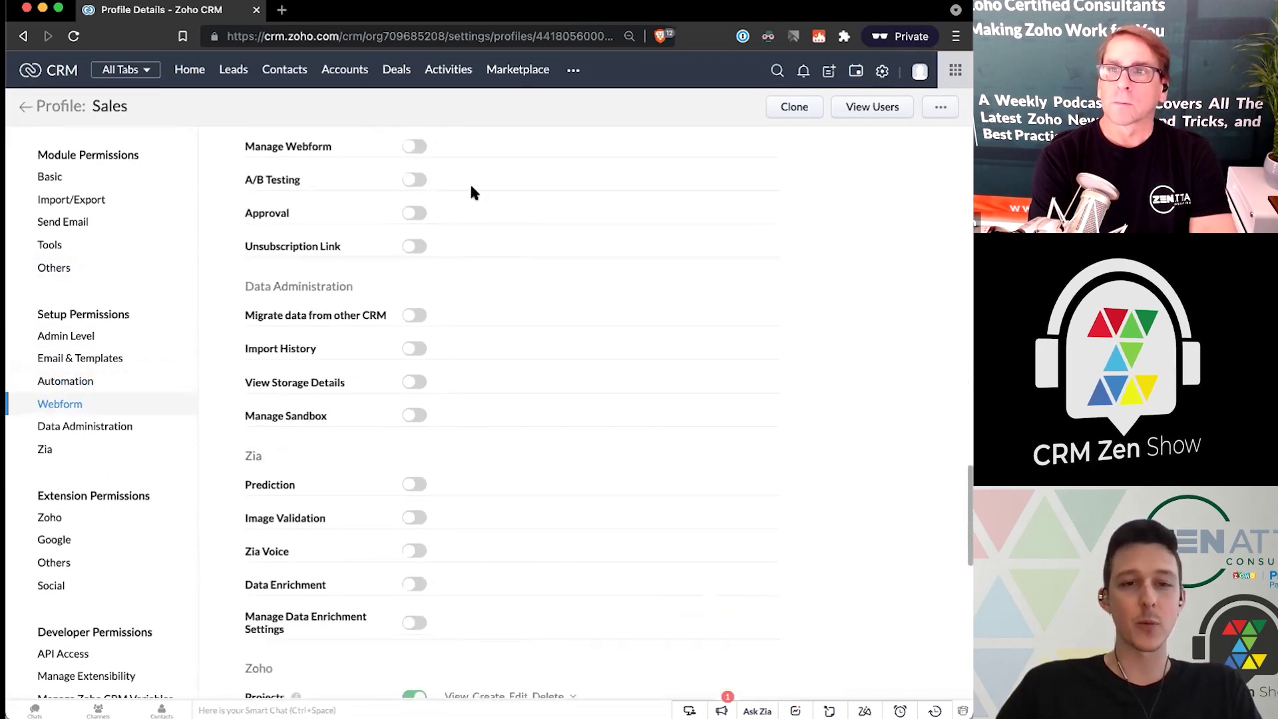
{"action": "scroll", "coordinate": [470, 189], "scroll_direction": "down", "scroll_amount": 2}
{"action": "scroll", "coordinate": [415, 313], "scroll_direction": "down", "scroll_amount": 5}
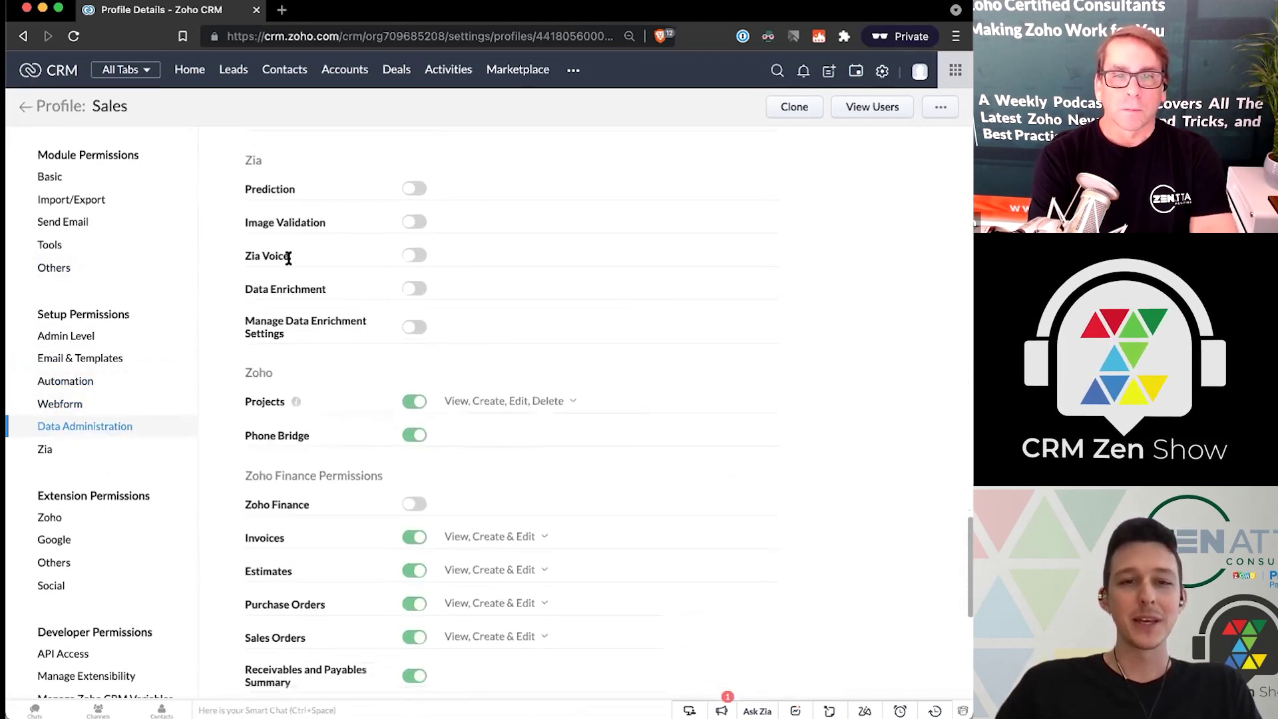
{"action": "left_click", "coordinate": [418, 256]}
{"action": "left_click", "coordinate": [413, 291]}
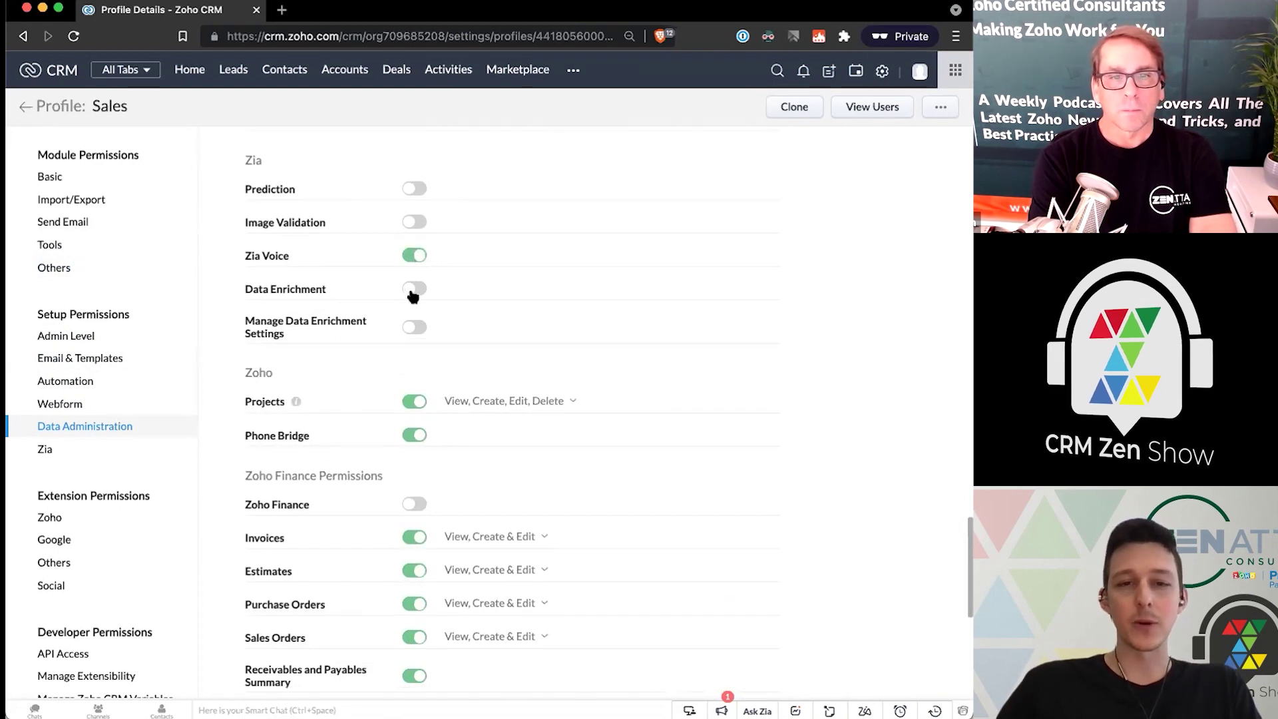
{"action": "left_click", "coordinate": [413, 192]}
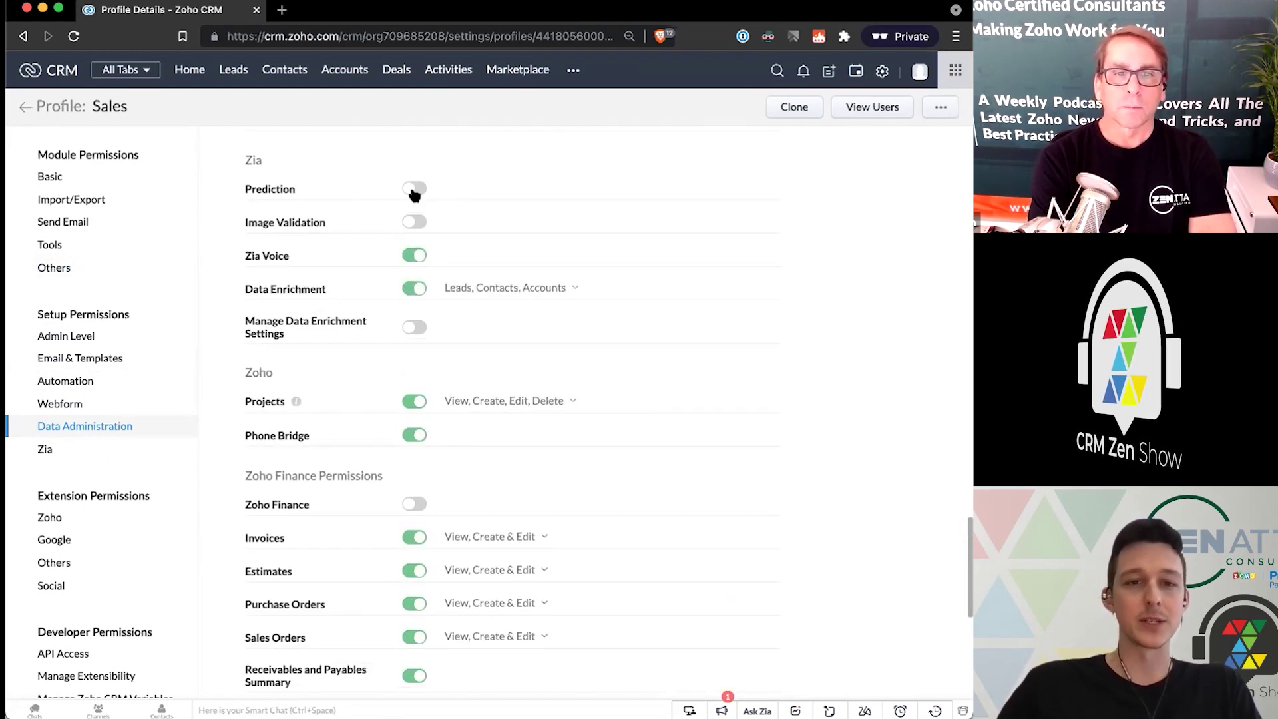
{"action": "left_click", "coordinate": [415, 224]}
Step: Review the Sales profile's extension permissions for Zoho Projects, Phone Bridge, Zoho Finance, Google sync and other integrations
{"action": "scroll", "coordinate": [466, 193], "scroll_direction": "down", "scroll_amount": 1}
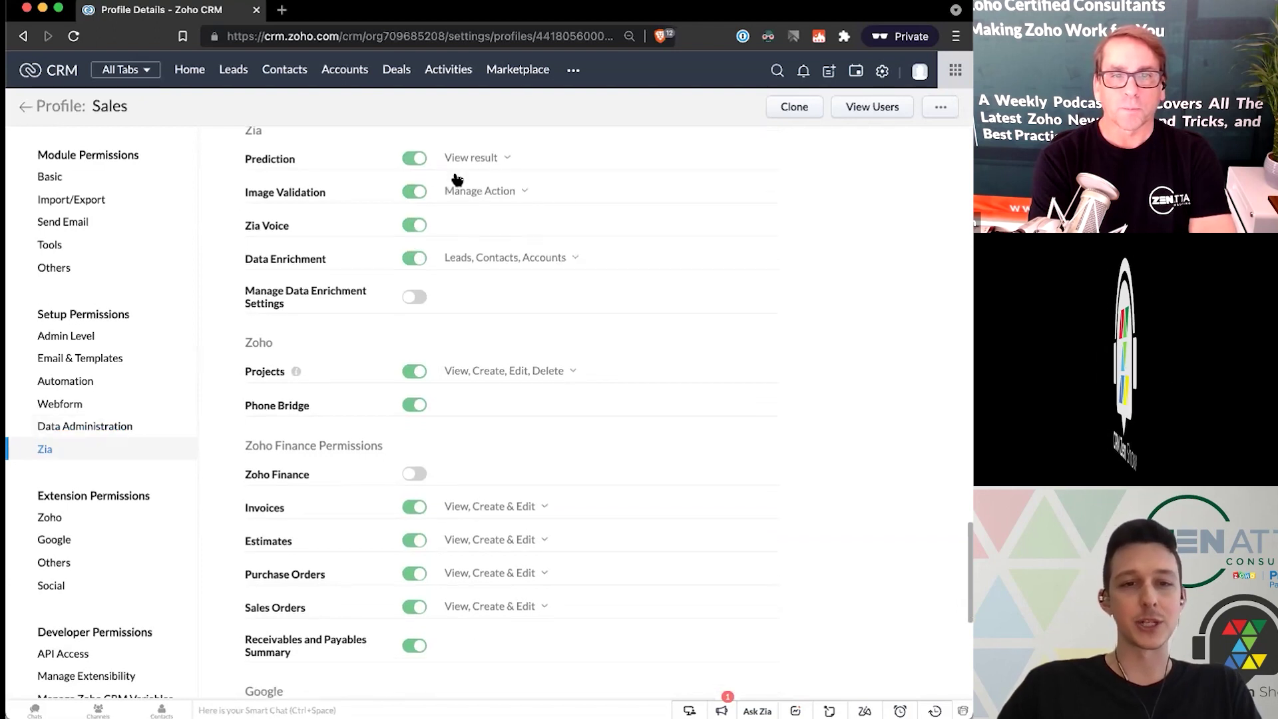
{"action": "scroll", "coordinate": [320, 193], "scroll_direction": "down", "scroll_amount": 5}
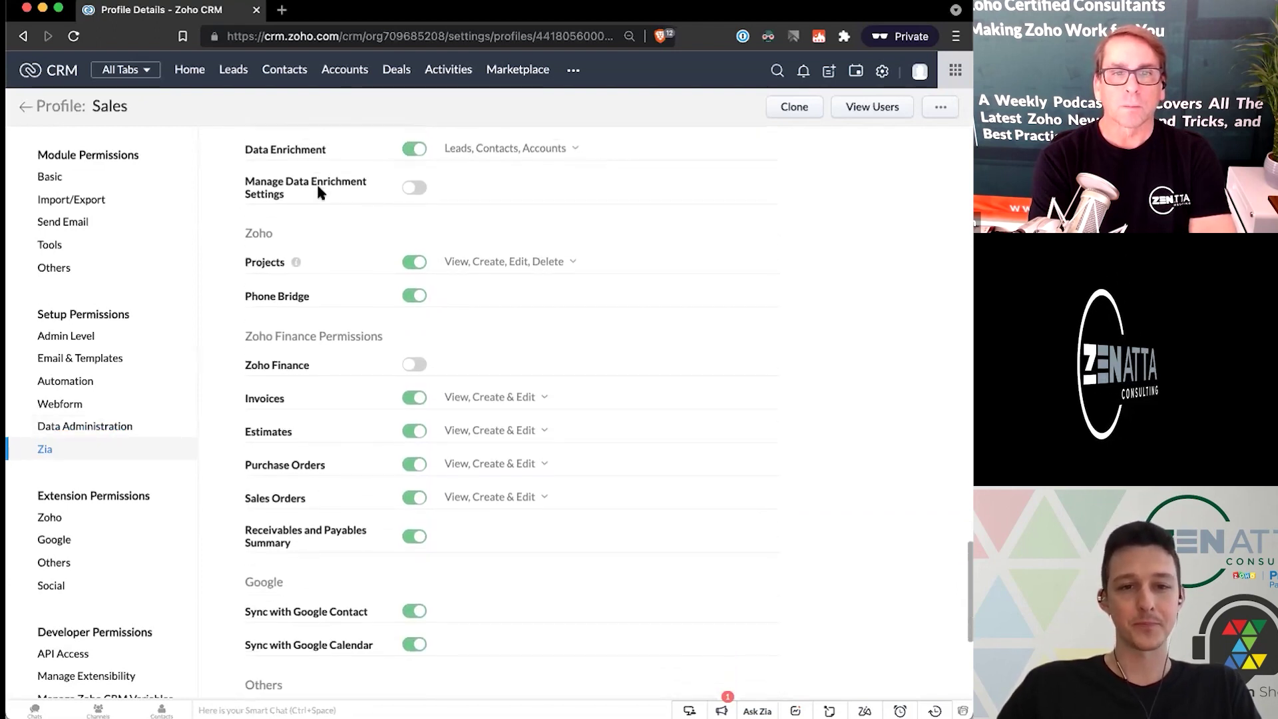
{"action": "scroll", "coordinate": [320, 193], "scroll_direction": "down", "scroll_amount": 1}
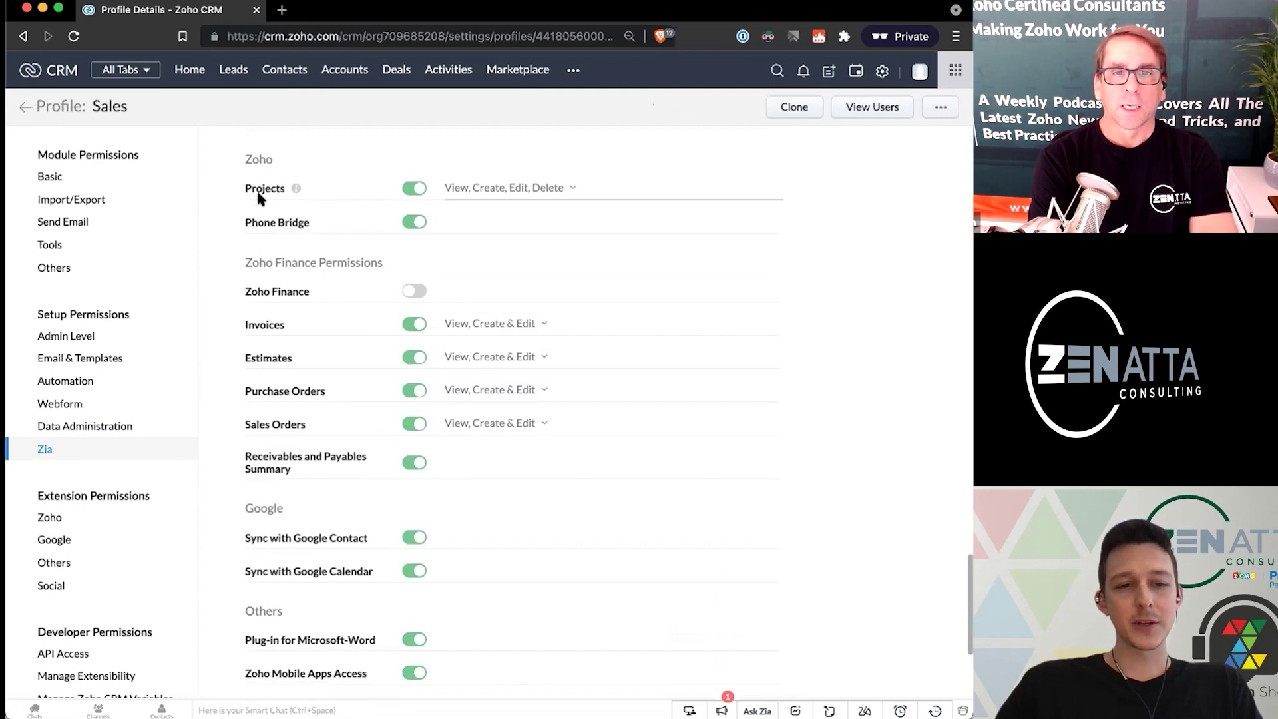
{"action": "scroll", "coordinate": [130, 481], "scroll_direction": "down", "scroll_amount": 1}
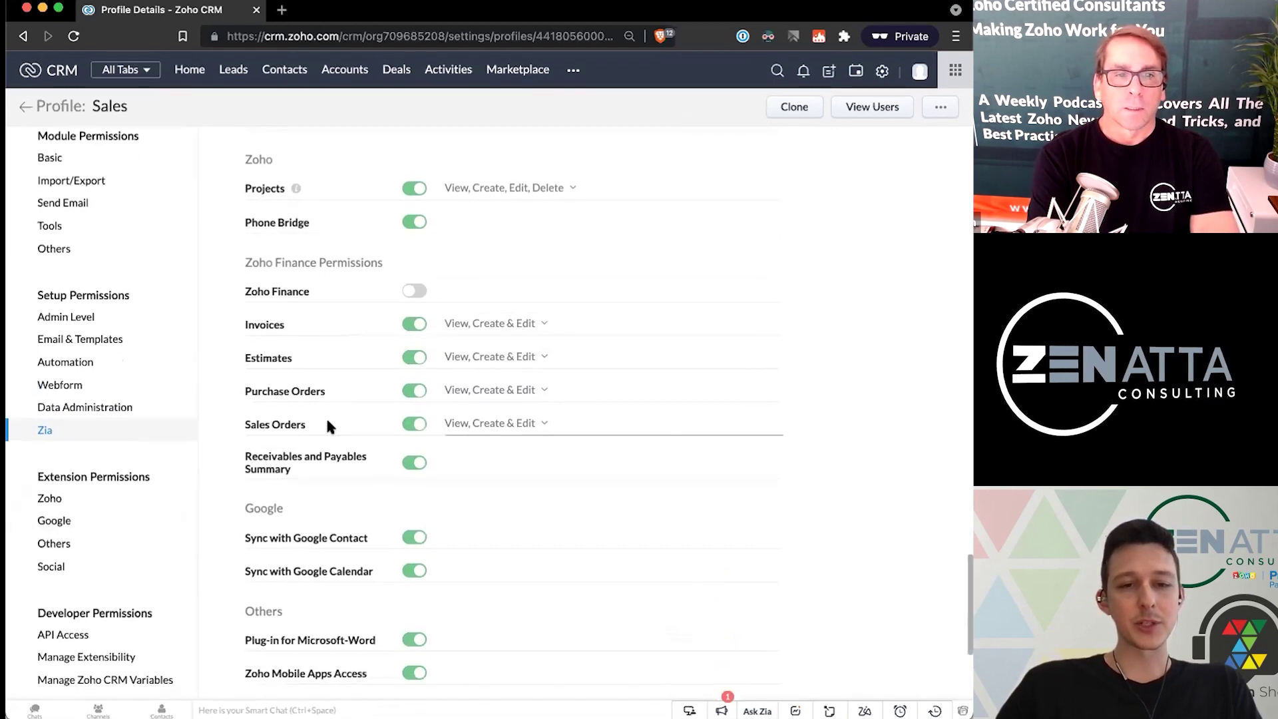
{"action": "scroll", "coordinate": [328, 424], "scroll_direction": "down", "scroll_amount": 1}
{"action": "scroll", "coordinate": [327, 373], "scroll_direction": "up", "scroll_amount": 2}
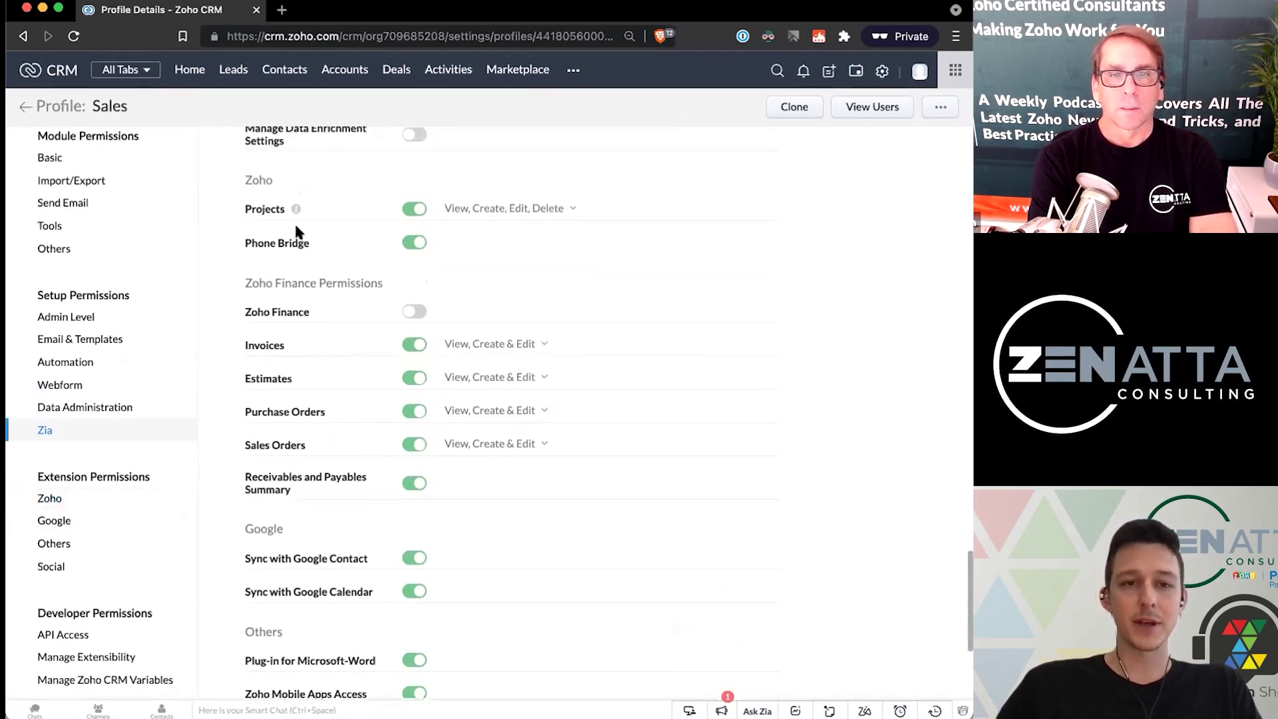
{"action": "scroll", "coordinate": [297, 234], "scroll_direction": "down", "scroll_amount": 2}
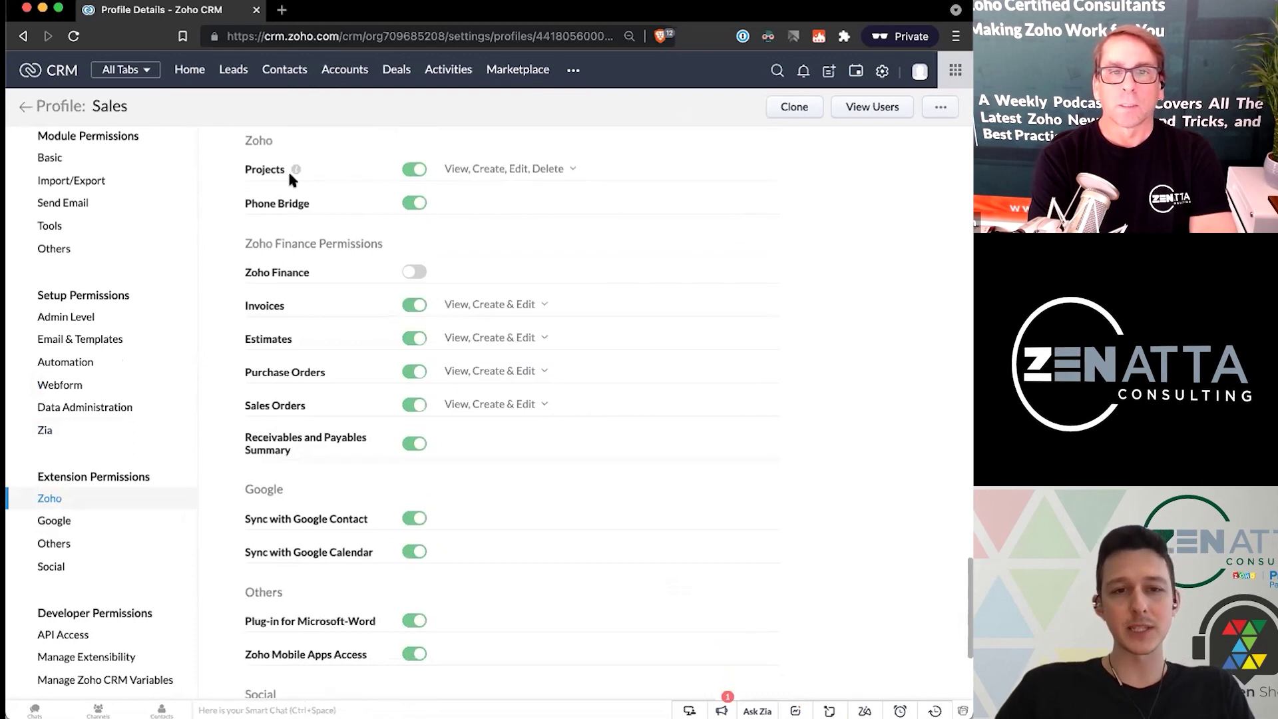
{"action": "left_click_drag", "start_coordinate": [227, 166], "coordinate": [327, 167]}
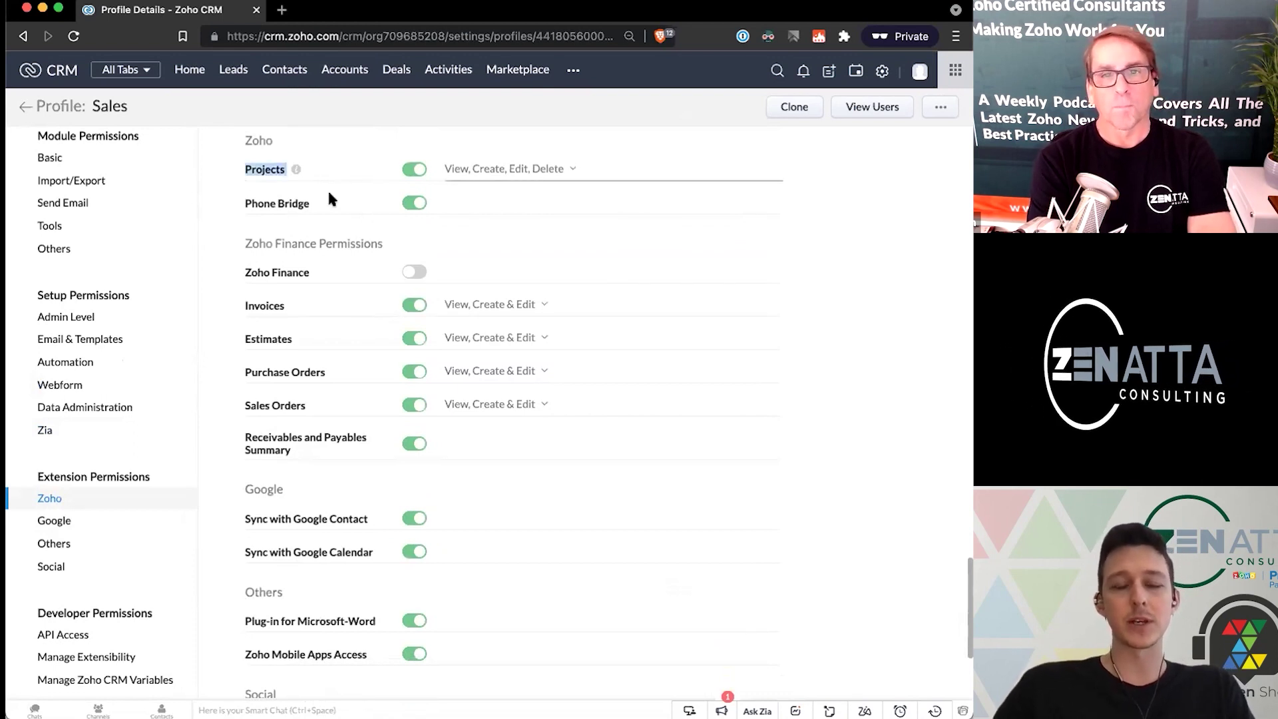
{"action": "left_click_drag", "start_coordinate": [313, 201], "coordinate": [243, 206]}
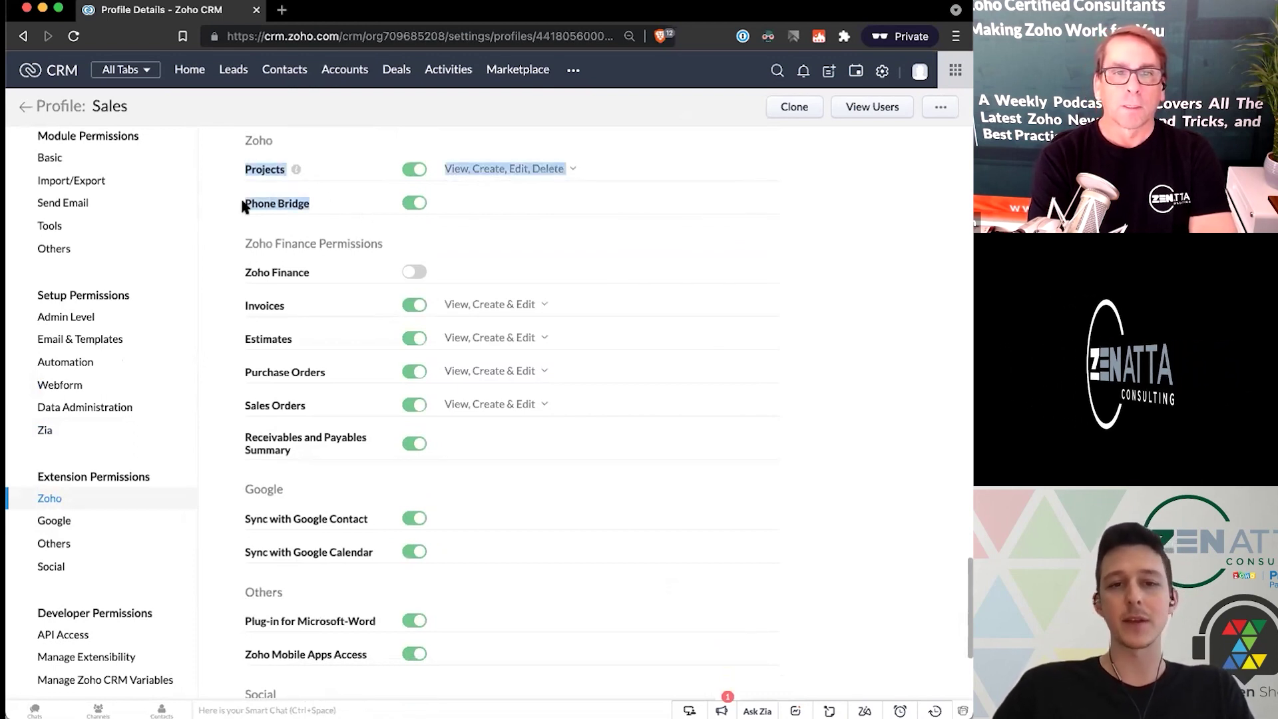
{"action": "scroll", "coordinate": [240, 213], "scroll_direction": "down", "scroll_amount": 1}
{"action": "left_click", "coordinate": [233, 229]}
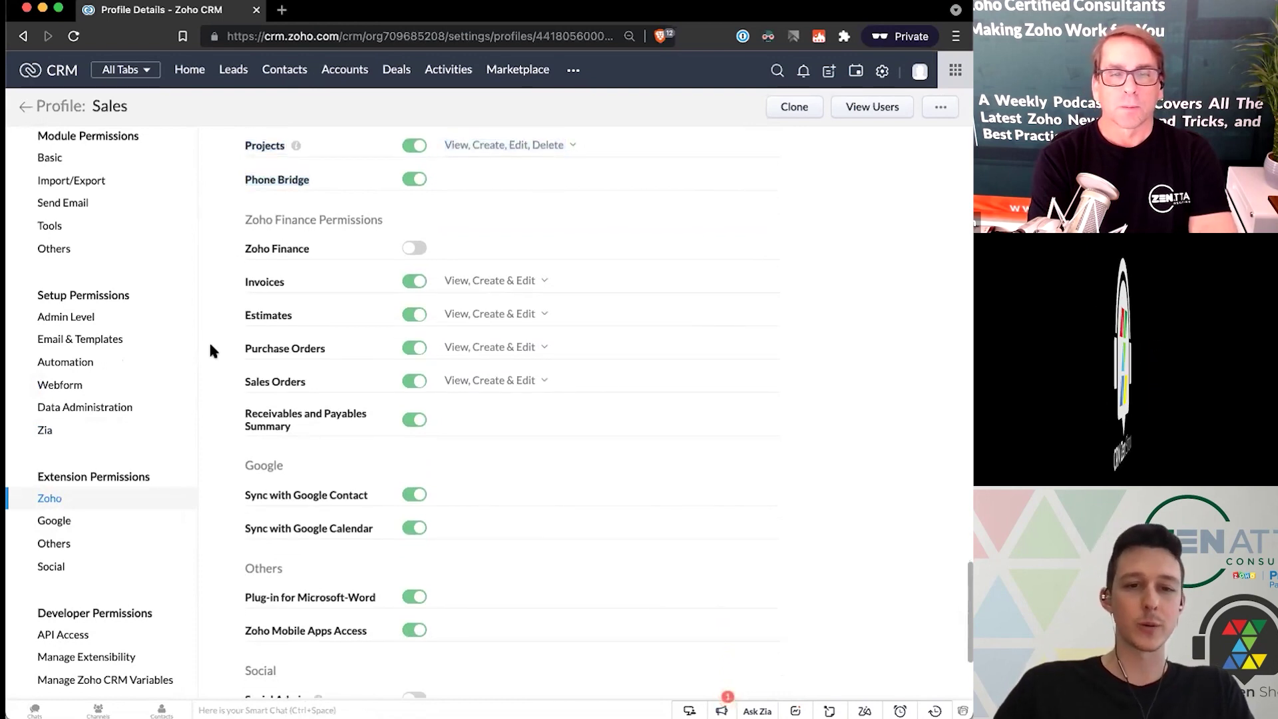
{"action": "scroll", "coordinate": [283, 317], "scroll_direction": "down", "scroll_amount": 1}
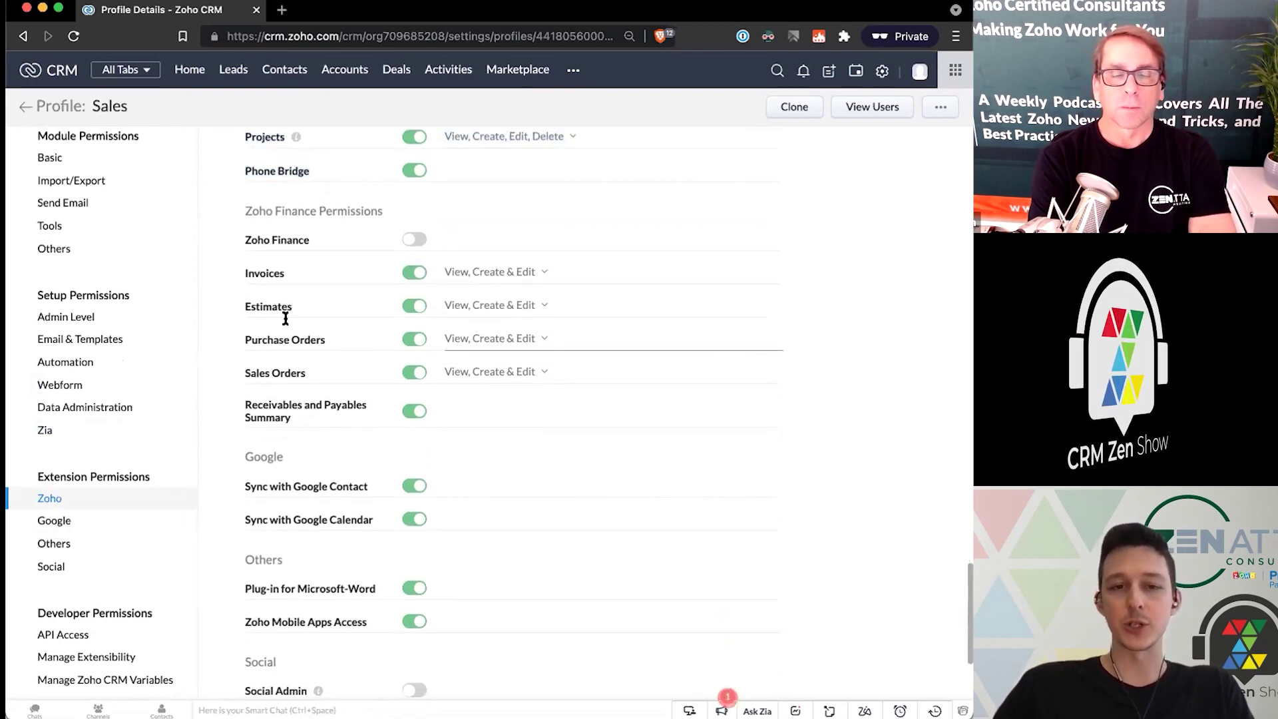
{"action": "scroll", "coordinate": [353, 340], "scroll_direction": "down", "scroll_amount": 5}
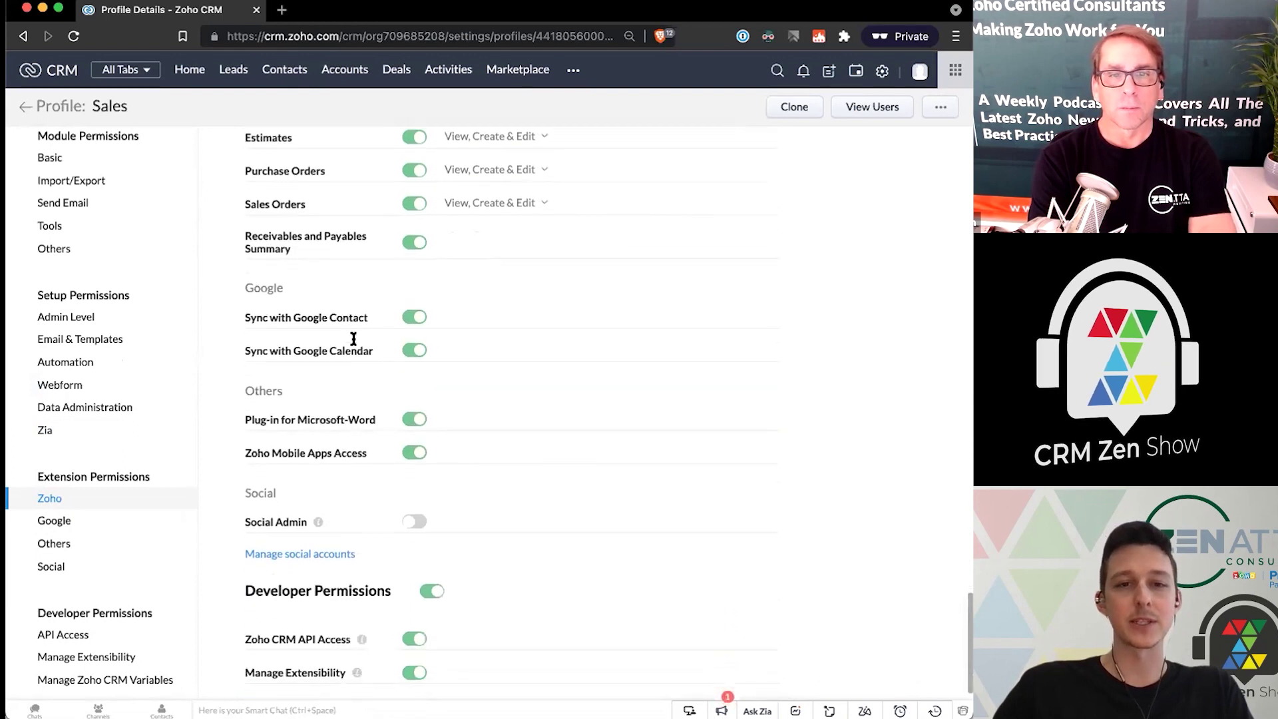
{"action": "double_click", "coordinate": [272, 259]}
{"action": "left_click", "coordinate": [264, 353]}
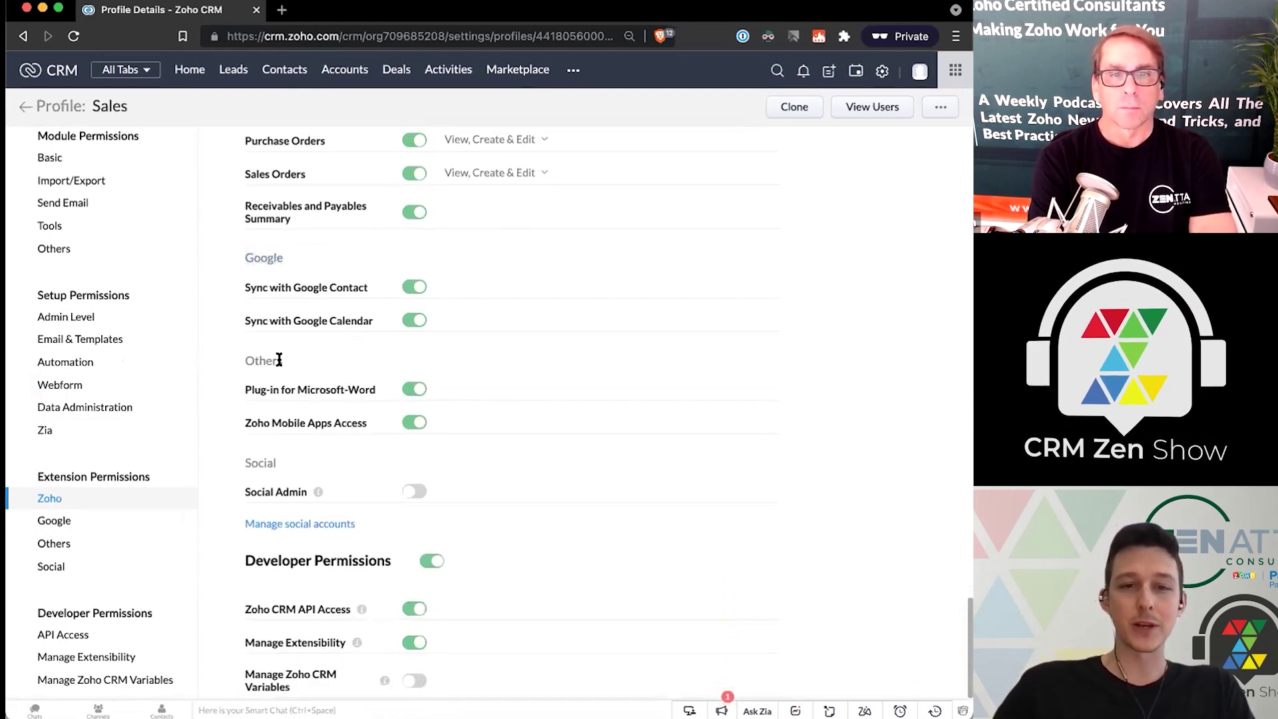
{"action": "left_click_drag", "start_coordinate": [248, 287], "coordinate": [378, 288]}
{"action": "left_click", "coordinate": [377, 288]}
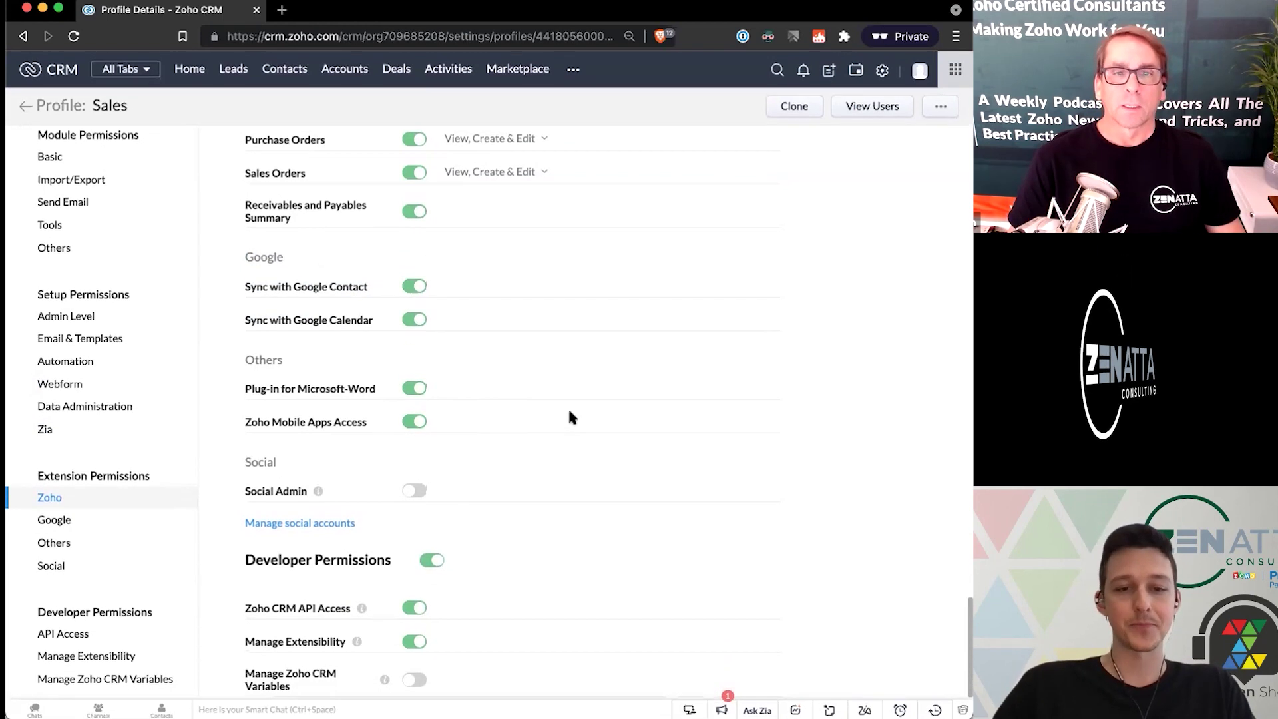
Step: Turn off all Developer Permissions for the Sales profile and check what Zoho CRM API Access covers
{"action": "left_click_drag", "start_coordinate": [243, 562], "coordinate": [386, 563]}
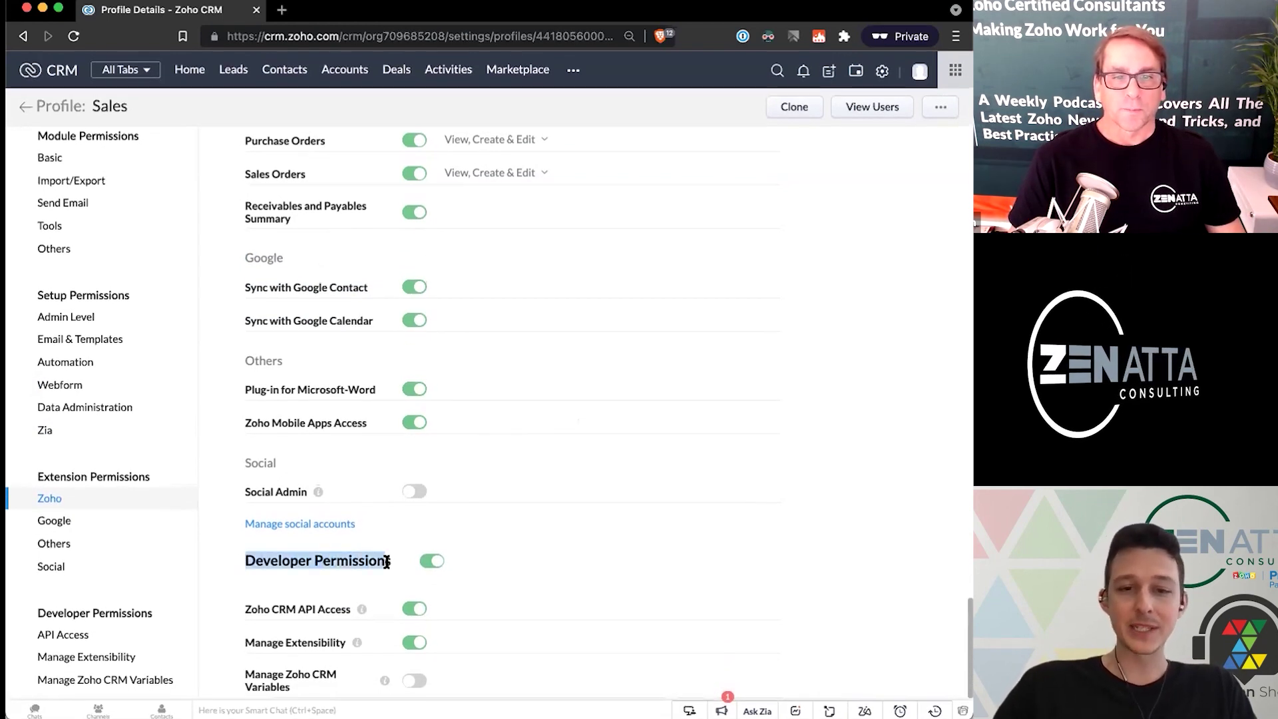
{"action": "left_click", "coordinate": [388, 566]}
{"action": "left_click_drag", "start_coordinate": [246, 559], "coordinate": [342, 558]}
{"action": "left_click", "coordinate": [343, 558]}
{"action": "left_click", "coordinate": [422, 564]}
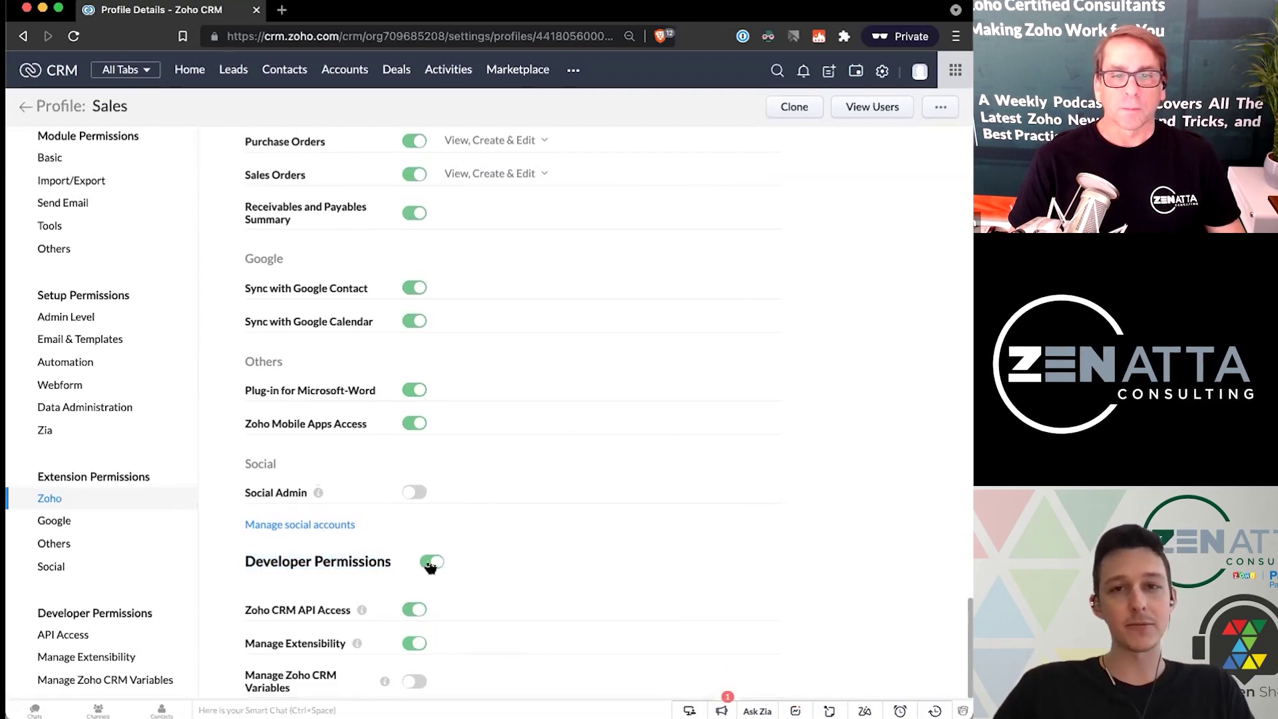
{"action": "mouse_move", "coordinate": [362, 613]}
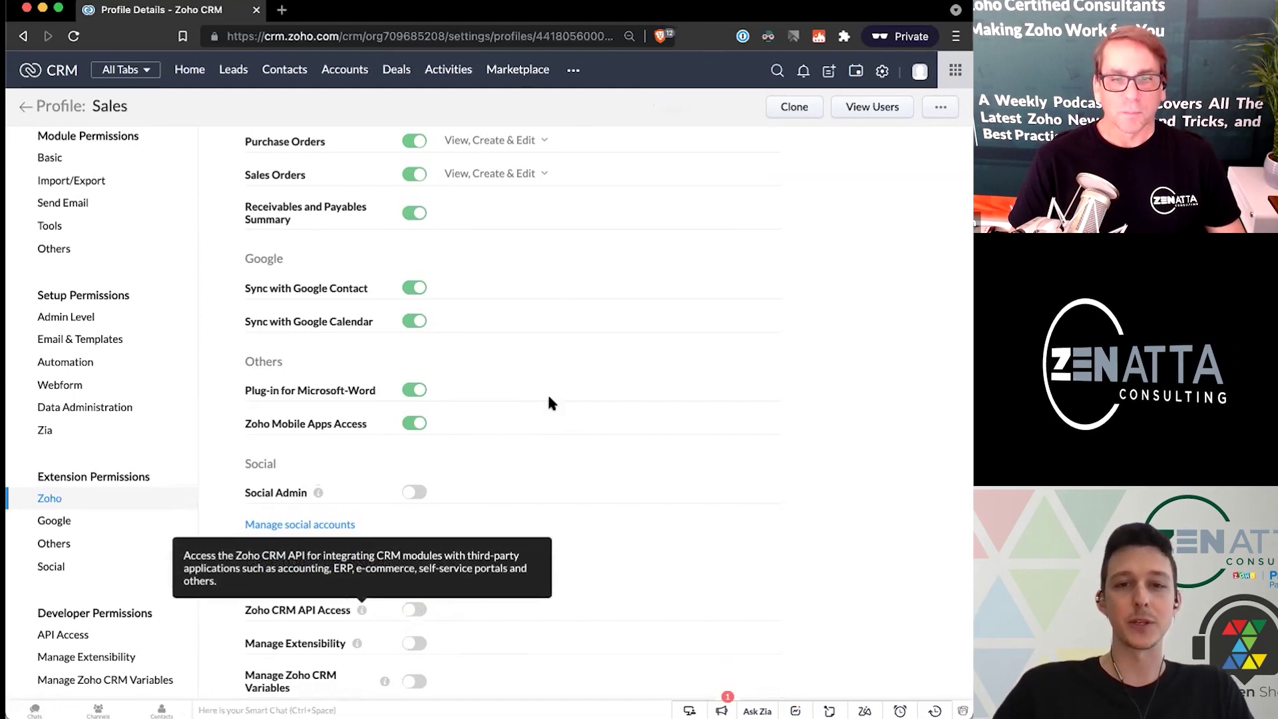
Step: Look over the Sales profile's Basic Permissions again and return to the profiles list
{"action": "scroll", "coordinate": [563, 275], "scroll_direction": "up", "scroll_amount": 20}
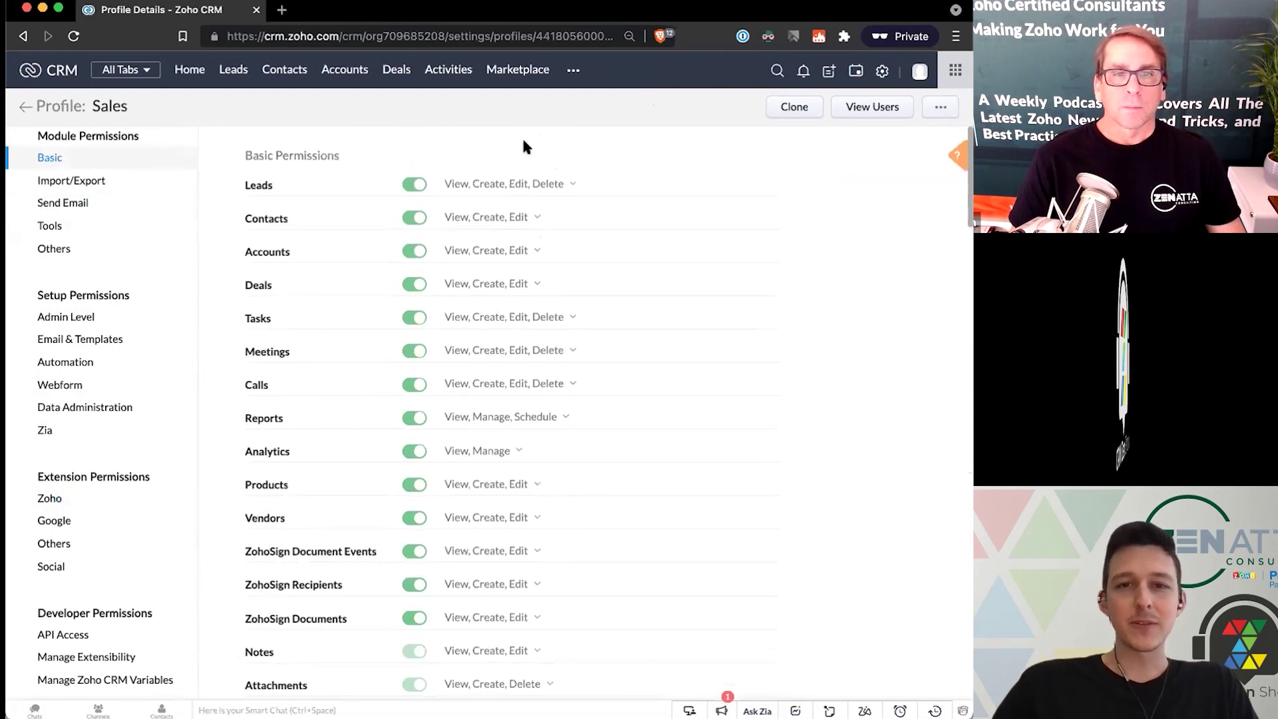
{"action": "scroll", "coordinate": [526, 285], "scroll_direction": "down", "scroll_amount": 2}
{"action": "scroll", "coordinate": [526, 287], "scroll_direction": "up", "scroll_amount": 1}
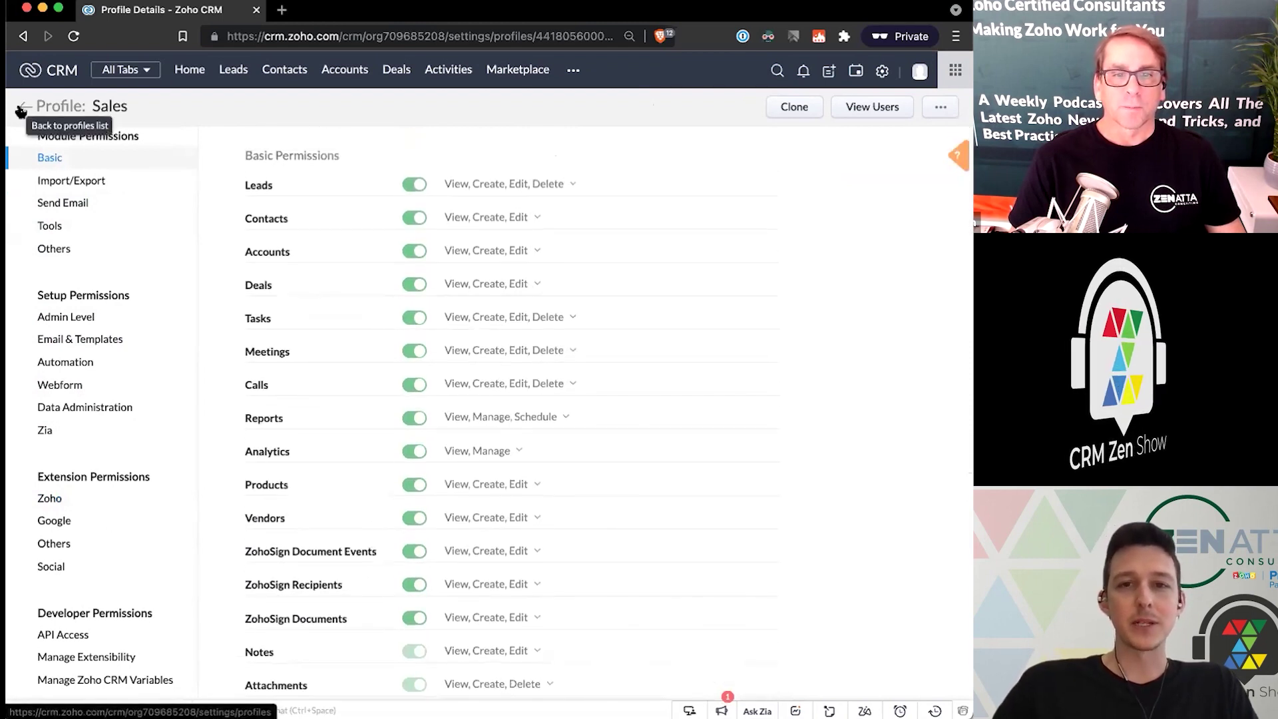
{"action": "left_click", "coordinate": [24, 107]}
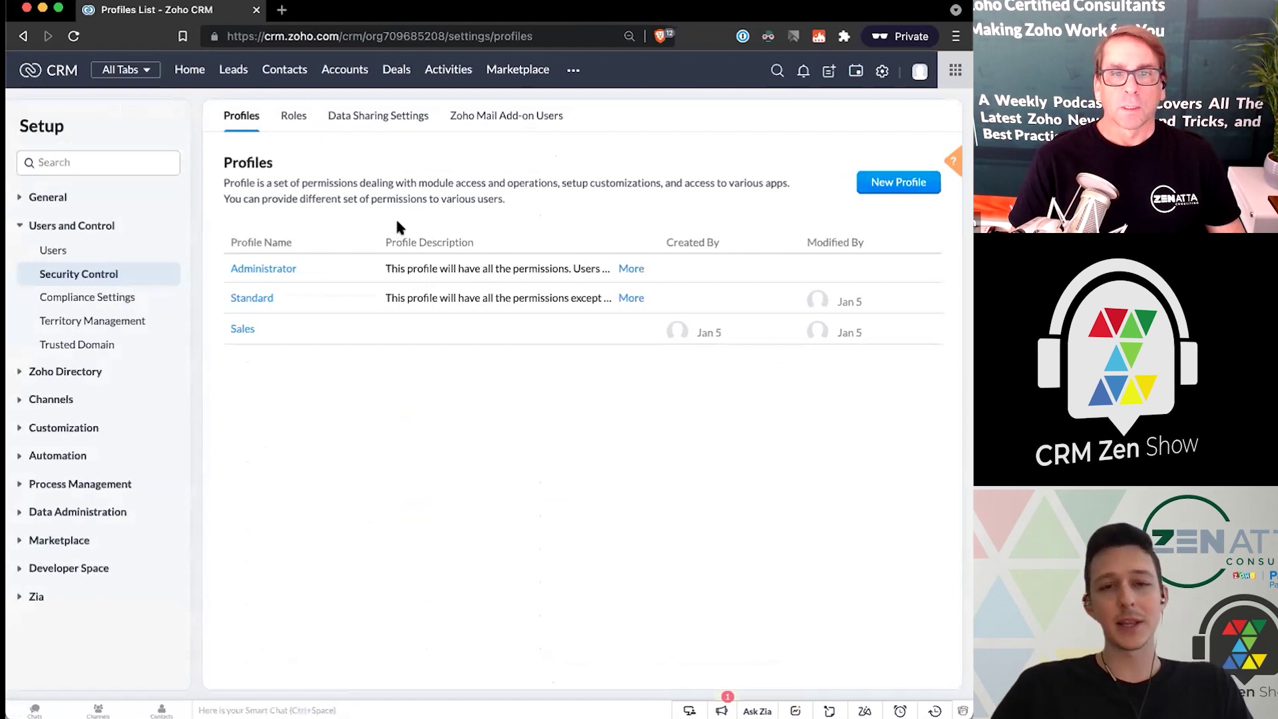